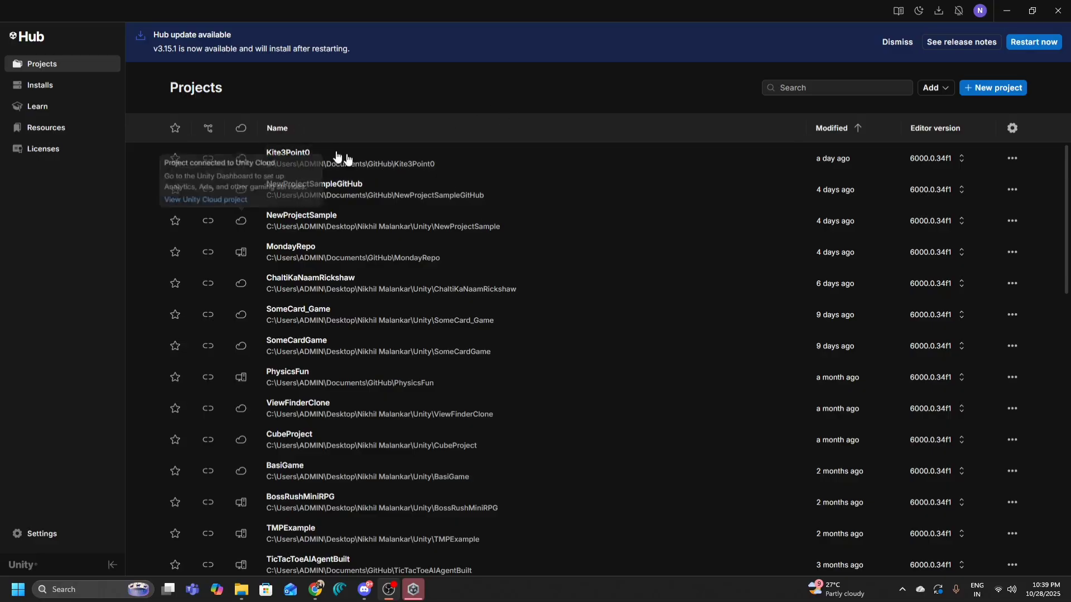
Open the Kite3Point0 project and switch to the itch.io page in Chrome while it loads
{"action": "left_click", "coordinate": [315, 165]}
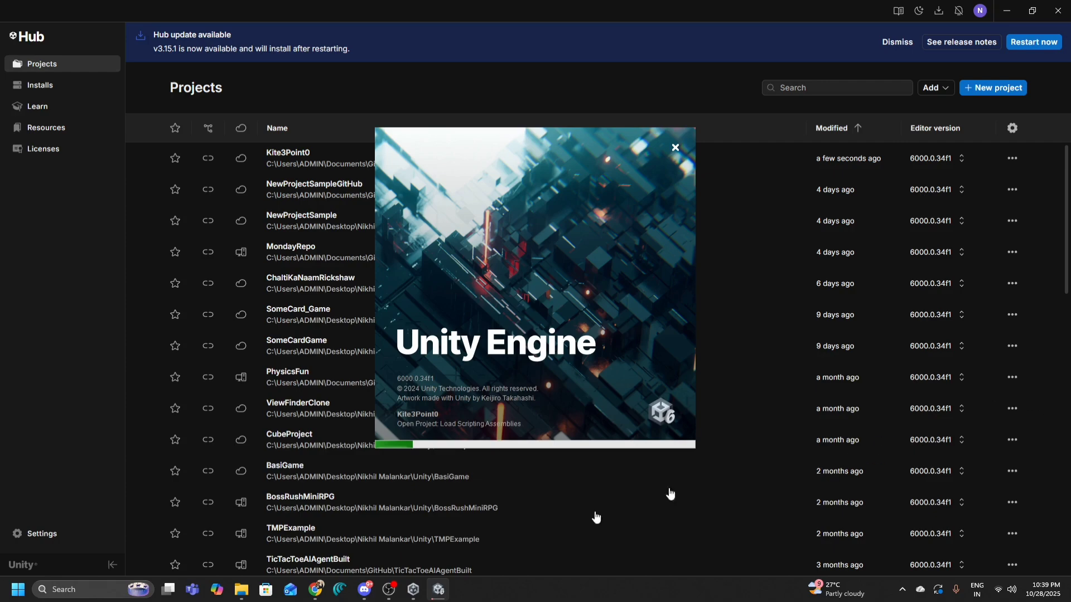
{"action": "mouse_move", "coordinate": [315, 595]}
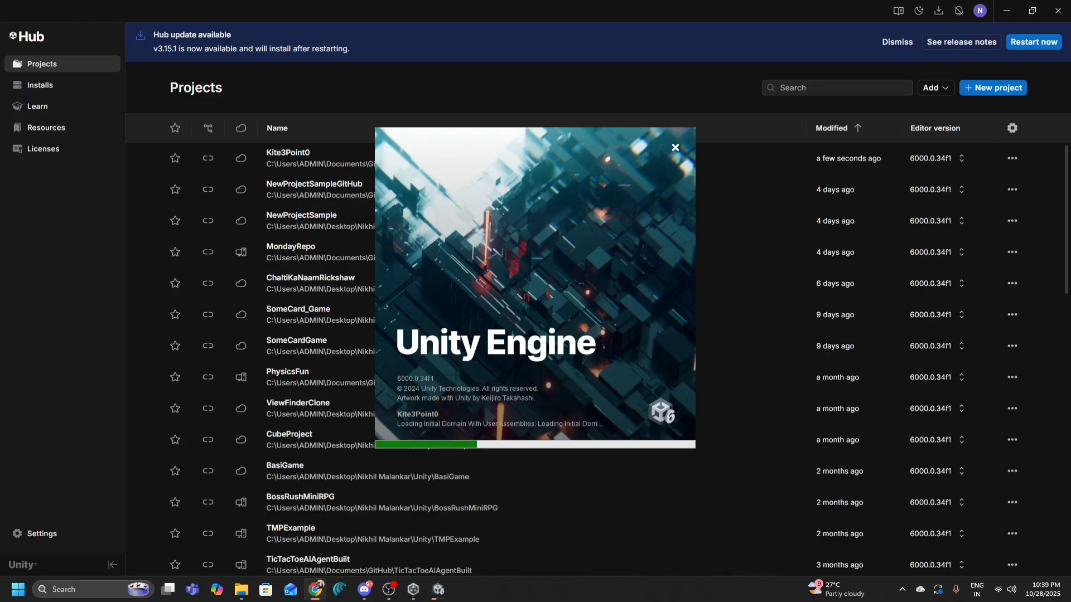
{"action": "key", "text": "alt+Tab"}
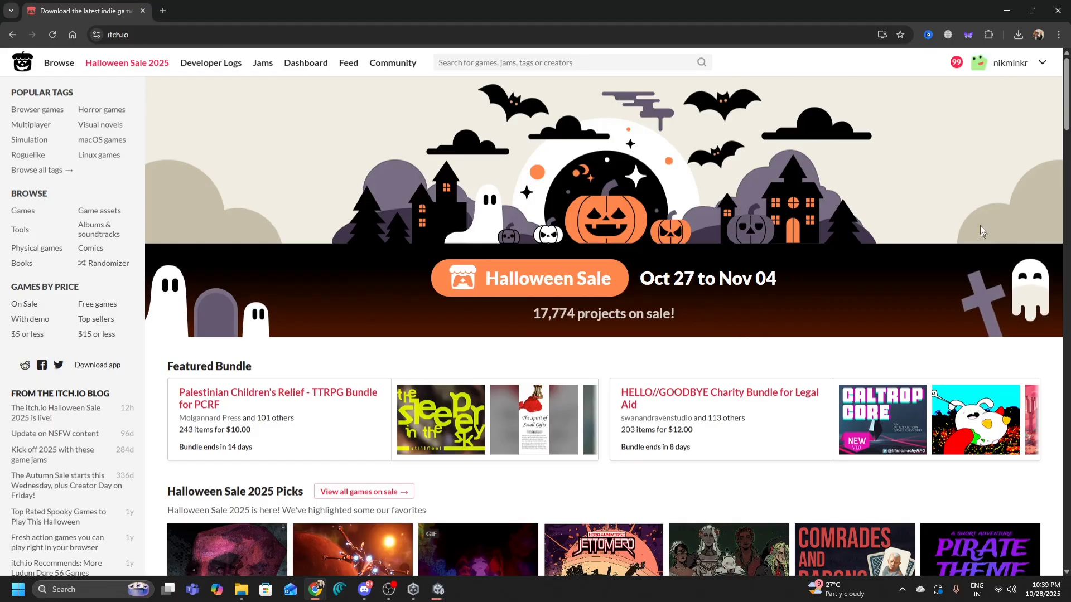
Open the itch.io Creator Dashboard in a new tab and look over the list of projects
{"action": "left_click", "coordinate": [1042, 62]}
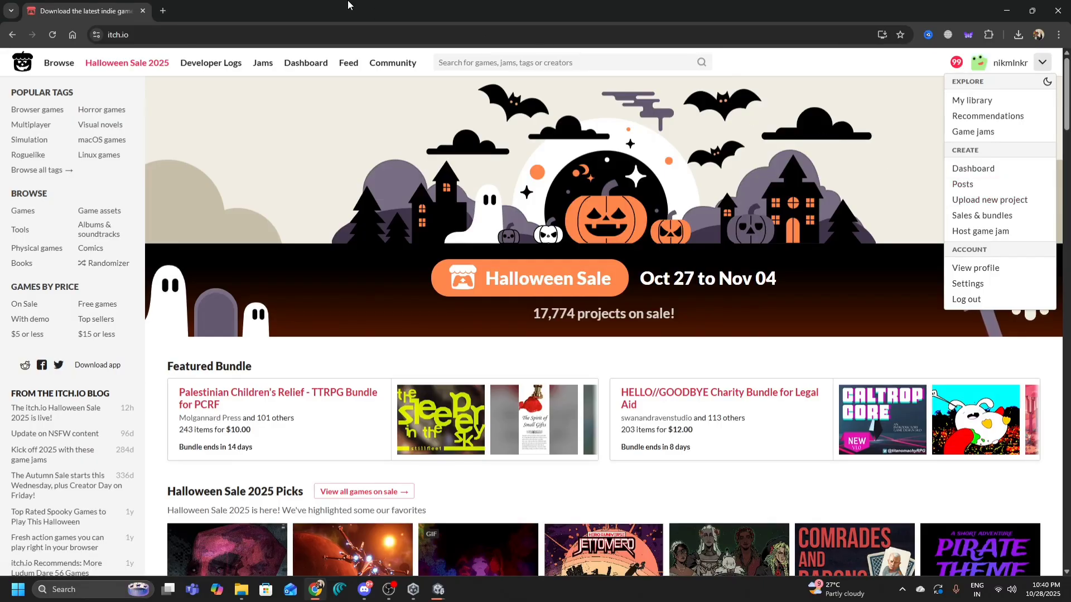
{"action": "left_click", "coordinate": [134, 38]}
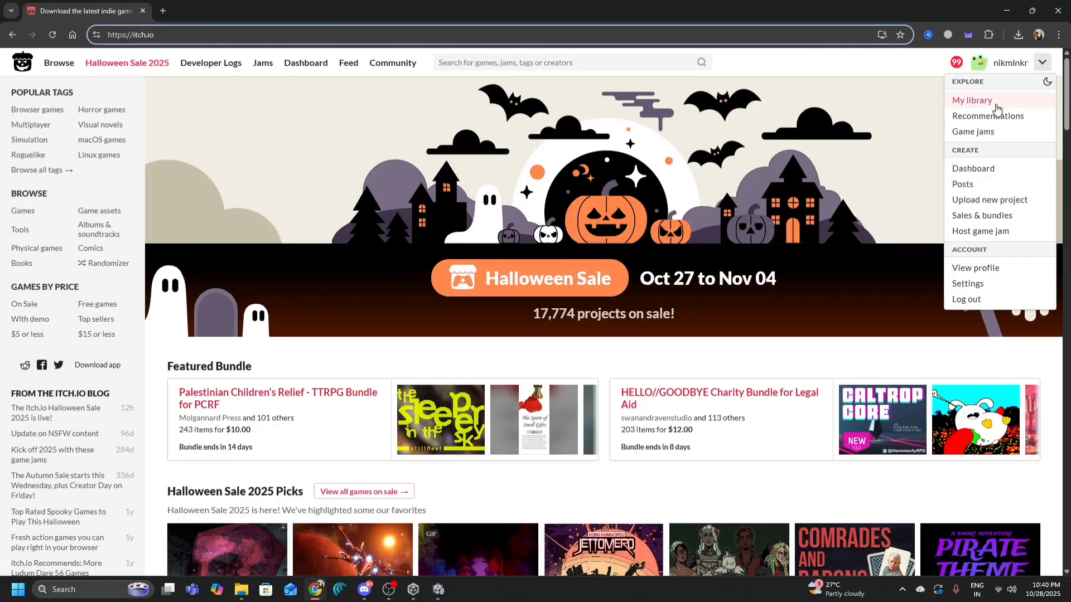
{"action": "middle_click", "coordinate": [971, 168]}
{"action": "left_click", "coordinate": [223, 11]}
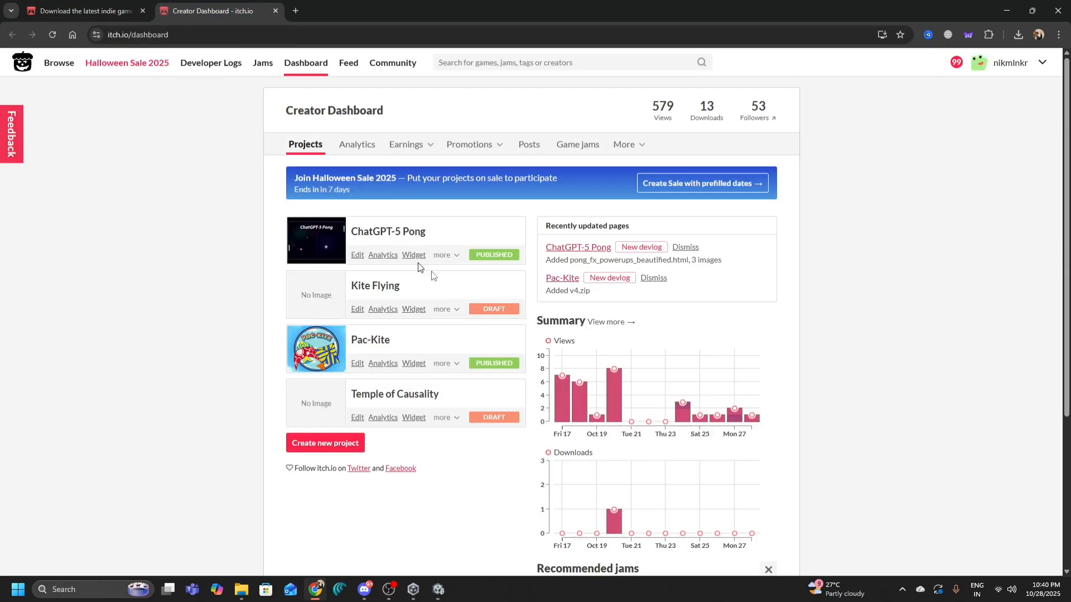
{"action": "scroll", "coordinate": [456, 266], "scroll_direction": "down", "scroll_amount": 3}
{"action": "scroll", "coordinate": [407, 285], "scroll_direction": "up", "scroll_amount": 3}
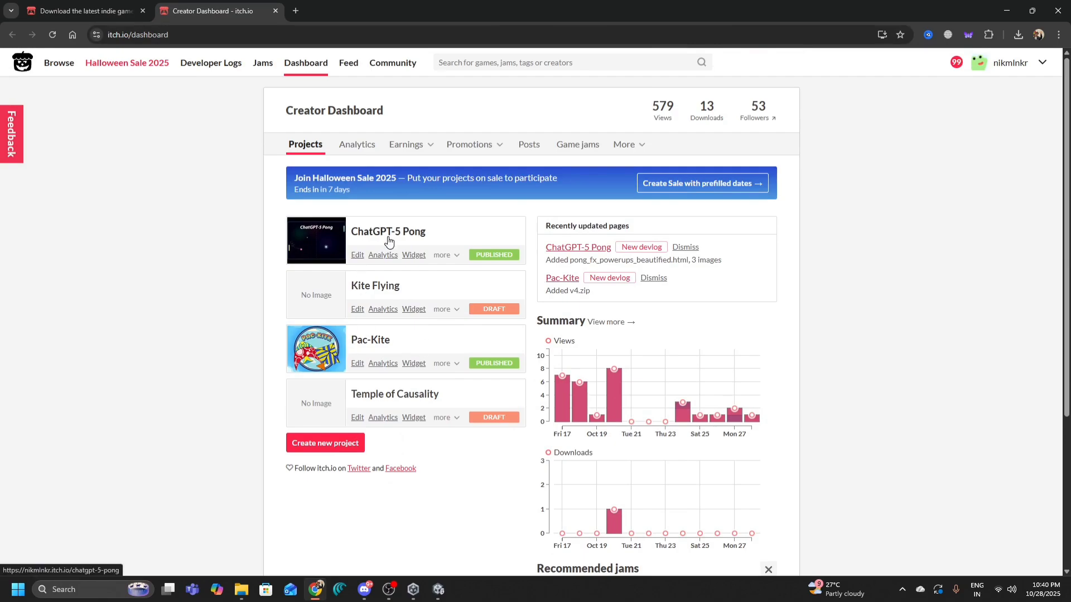
View the ChatGPT-5 Pong game page in a new tab and return to the Creator Dashboard
{"action": "middle_click", "coordinate": [591, 253]}
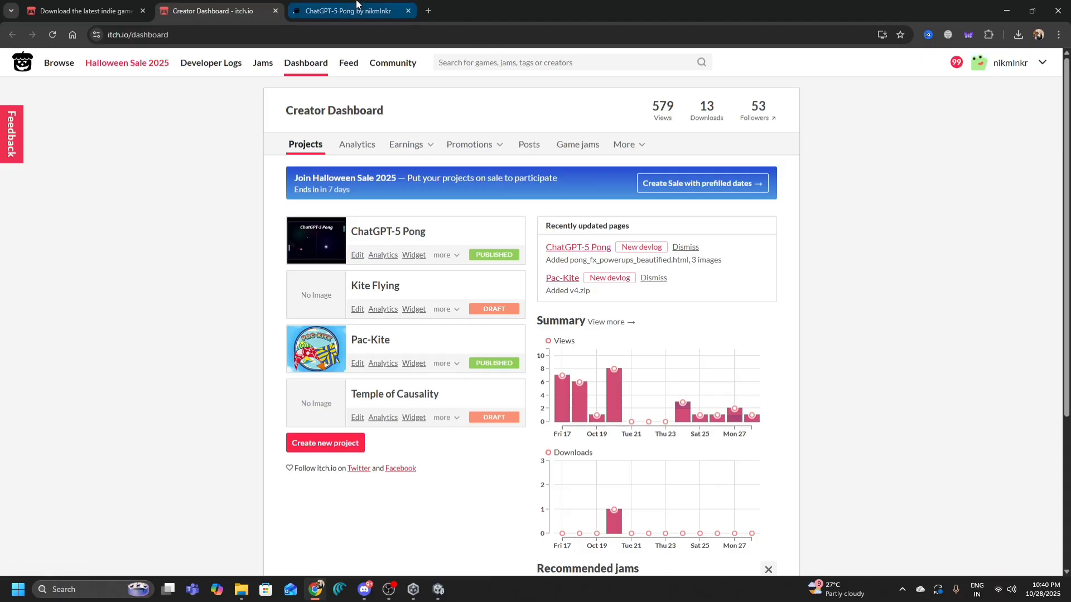
{"action": "mouse_move", "coordinate": [356, 5]}
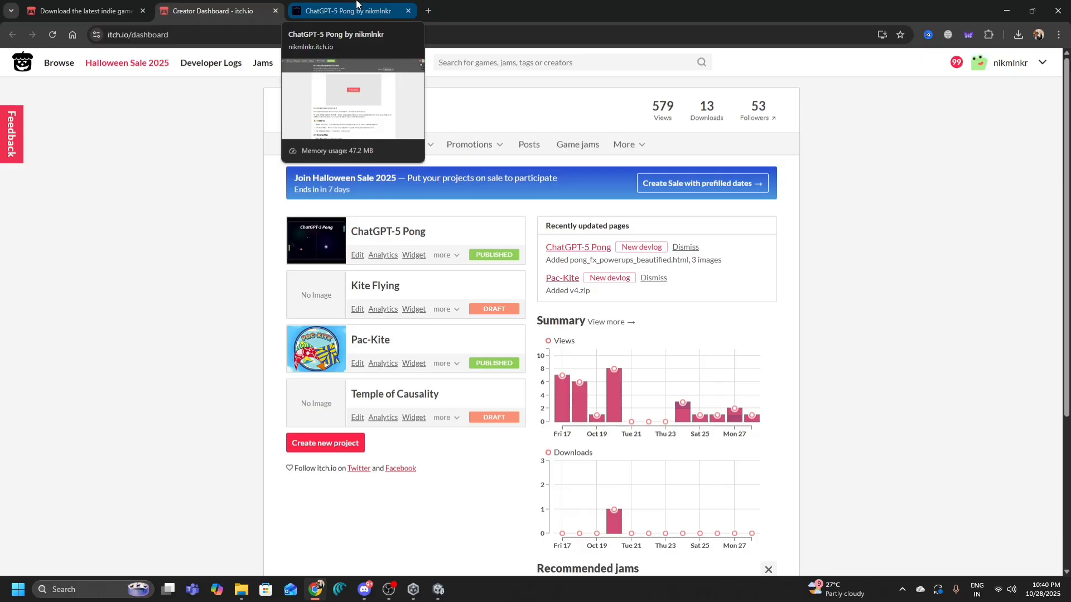
{"action": "left_click", "coordinate": [356, 9]}
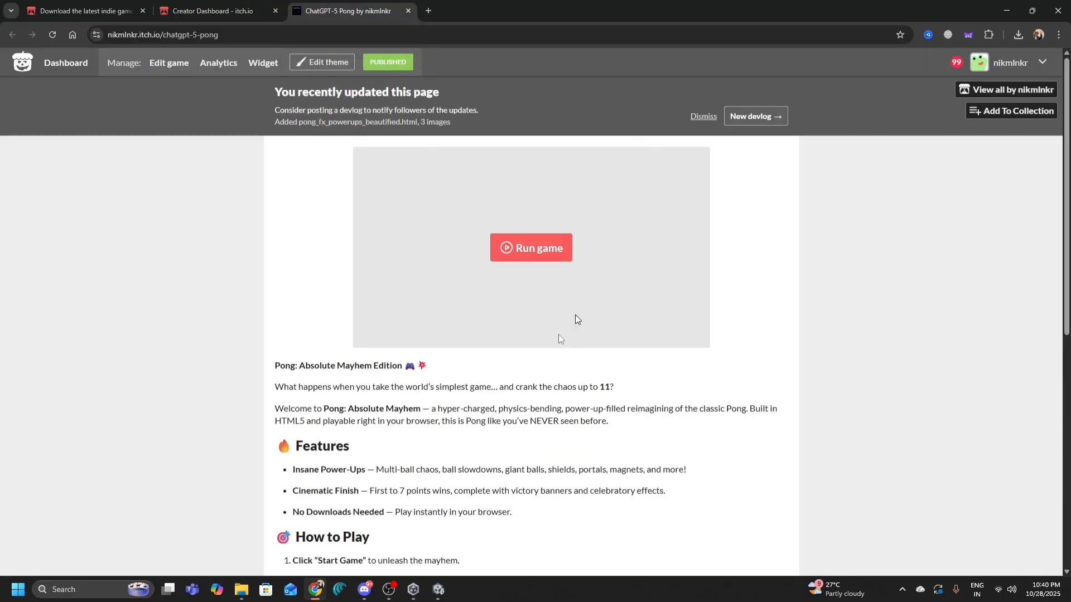
{"action": "key", "text": "ctrl+shift+Tab"}
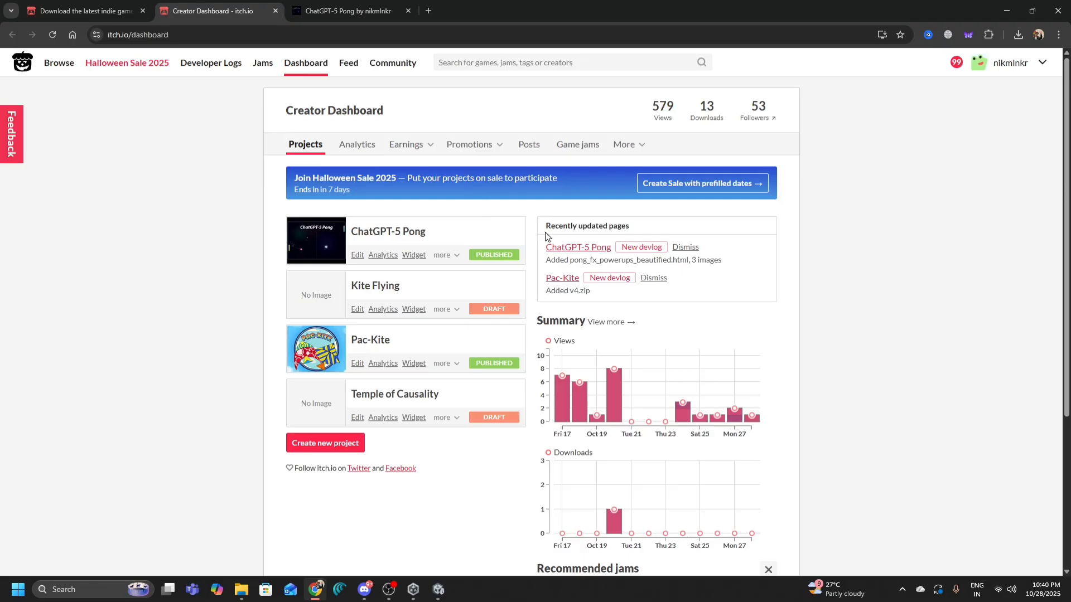
Open the Pac-Kite game page in a new tab and examine its game embed, description and download section
{"action": "middle_click", "coordinate": [371, 340]}
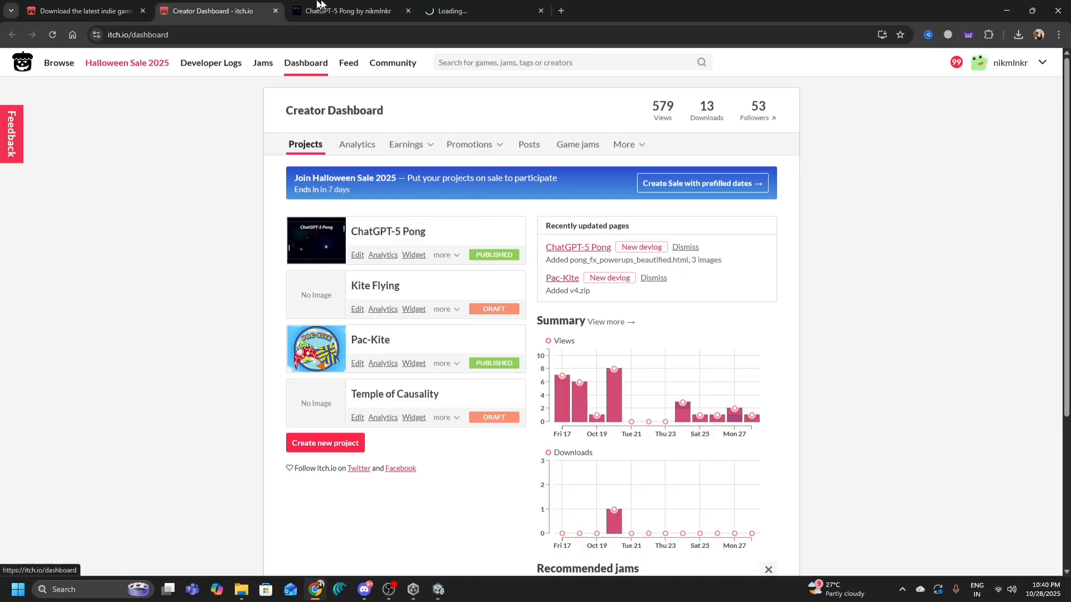
{"action": "left_click", "coordinate": [356, 10]}
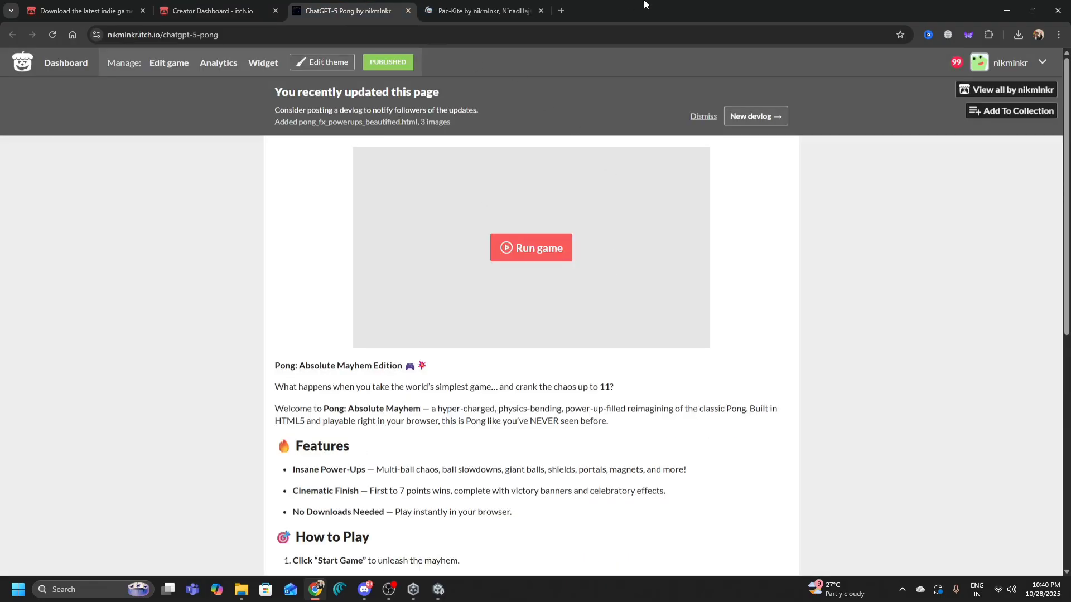
{"action": "left_click", "coordinate": [486, 8]}
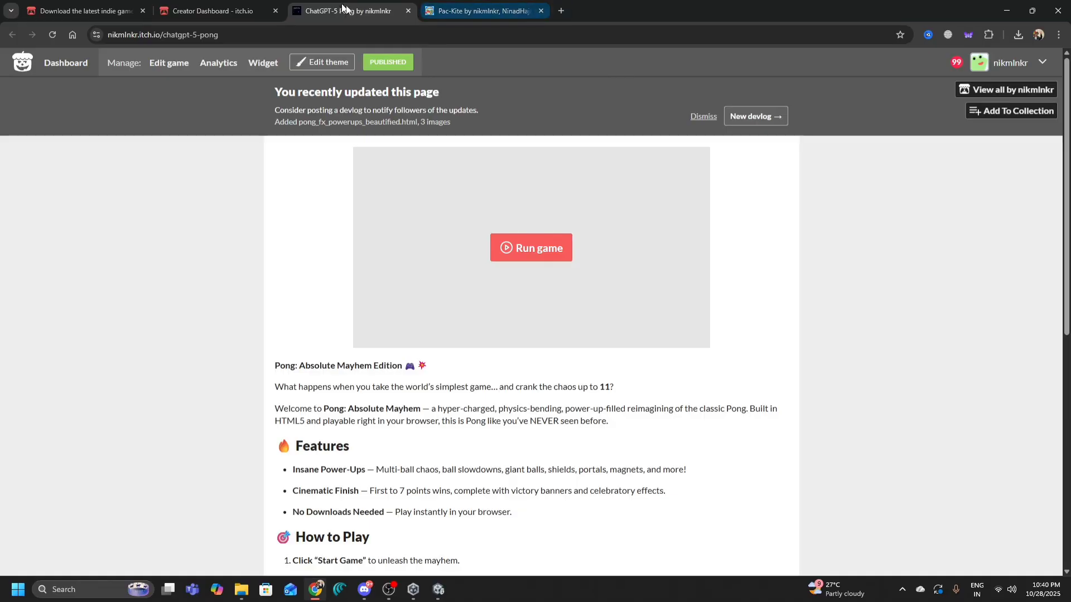
{"action": "scroll", "coordinate": [617, 286], "scroll_direction": "down", "scroll_amount": 9}
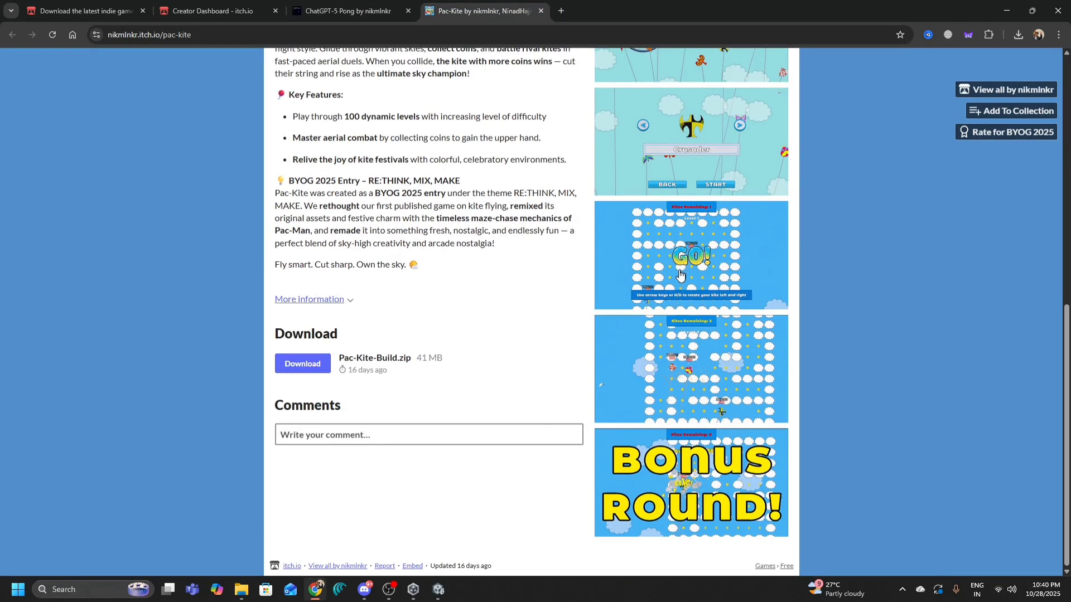
{"action": "scroll", "coordinate": [591, 323], "scroll_direction": "up", "scroll_amount": 5}
{"action": "scroll", "coordinate": [591, 322], "scroll_direction": "up", "scroll_amount": 4}
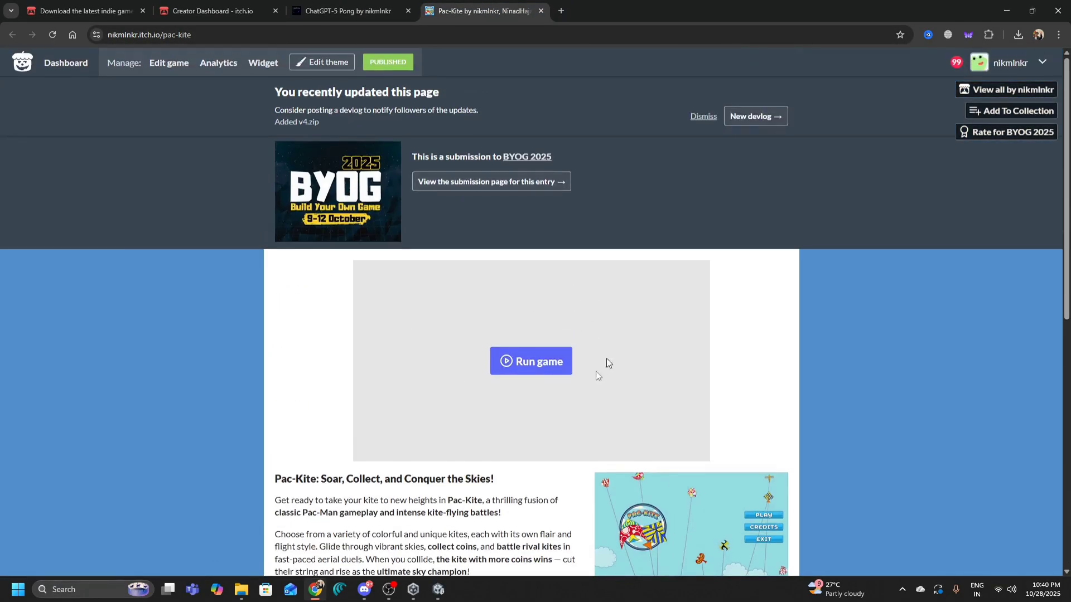
{"action": "scroll", "coordinate": [580, 324], "scroll_direction": "down", "scroll_amount": 10}
Switch to the Kite3Point0 Unity editor and check the Windows build's destination folders from Build Profiles, cancelling the build
{"action": "mouse_move", "coordinate": [438, 589]}
{"action": "left_click", "coordinate": [437, 535]}
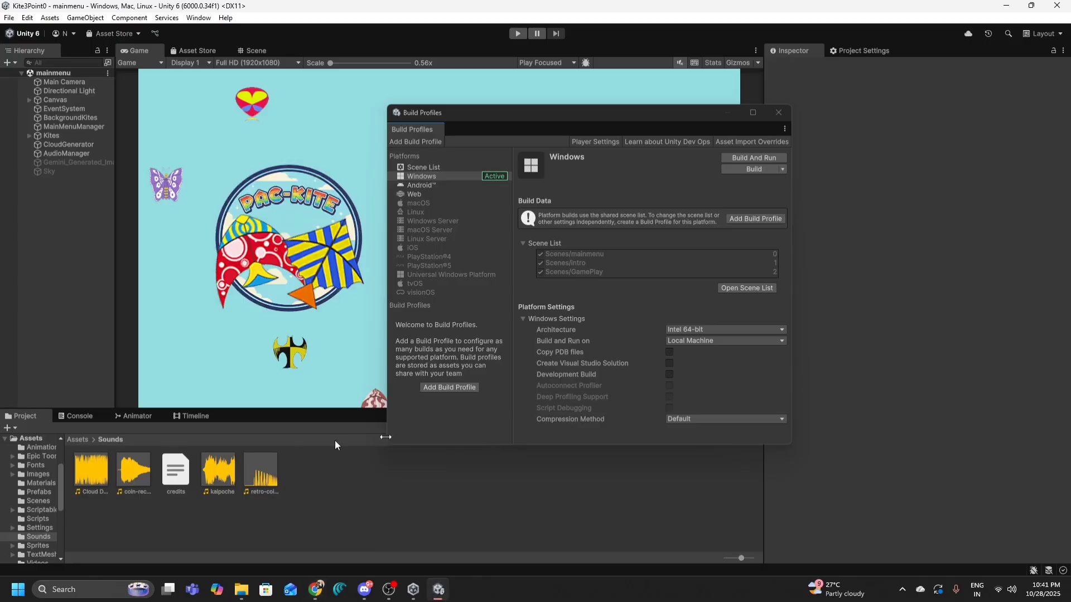
{"action": "left_click", "coordinate": [779, 113]}
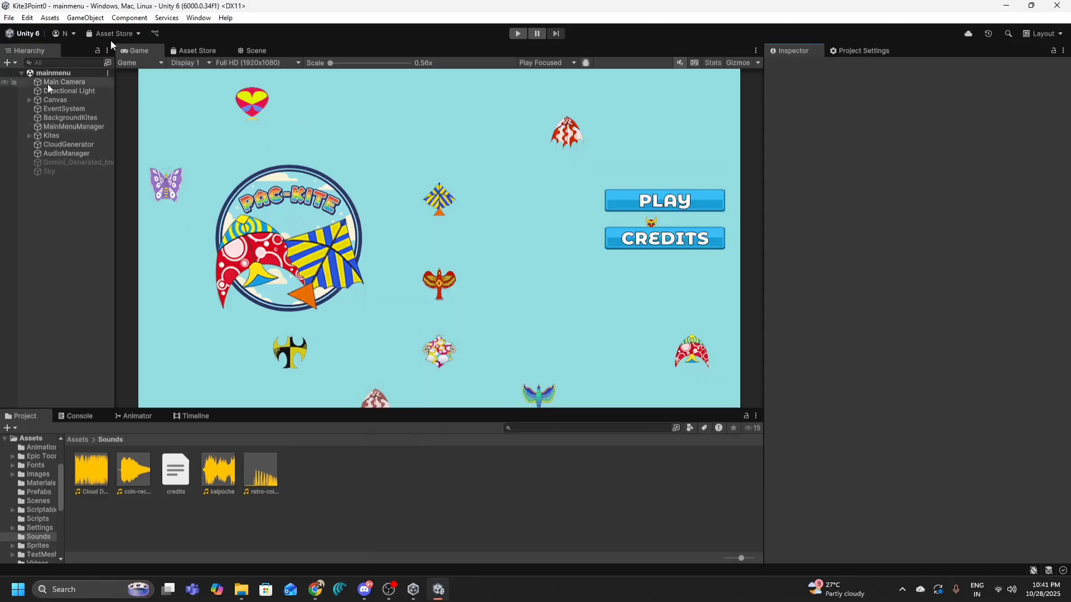
{"action": "left_click", "coordinate": [9, 18]}
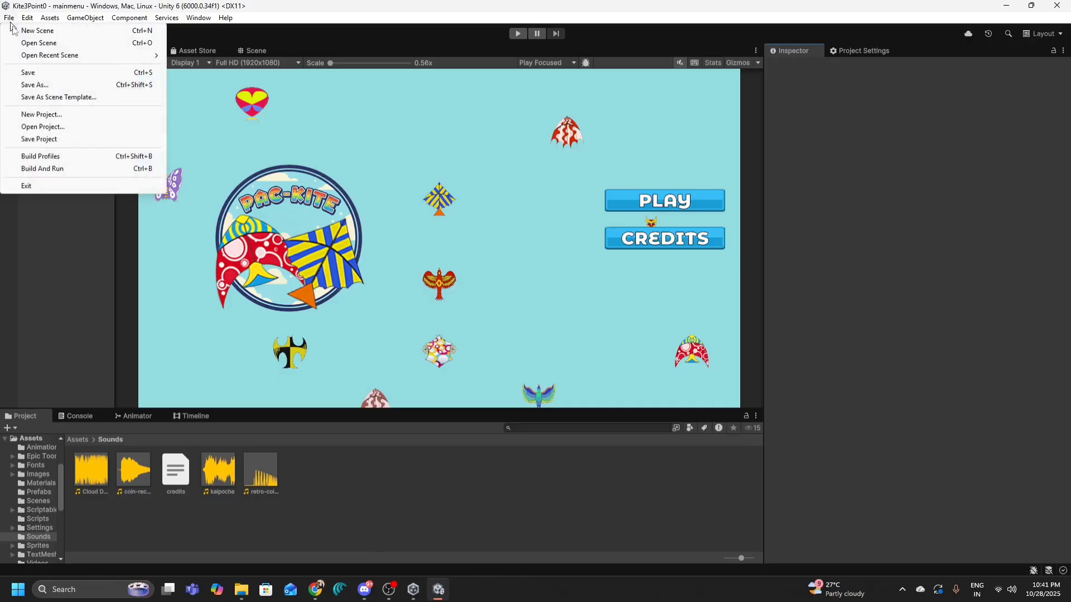
{"action": "left_click", "coordinate": [126, 159]}
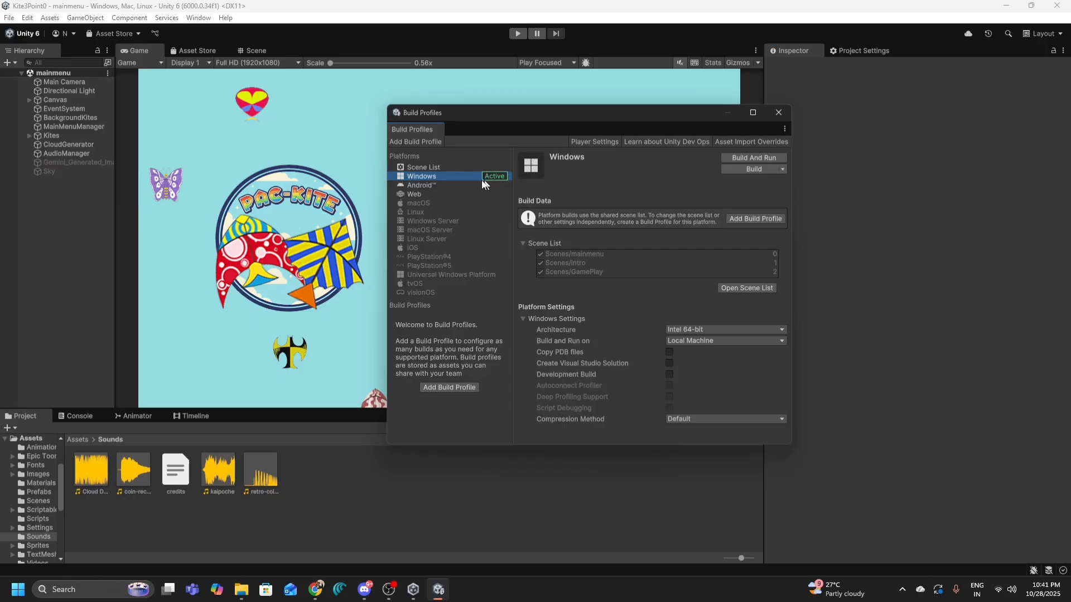
{"action": "left_click", "coordinate": [754, 169]}
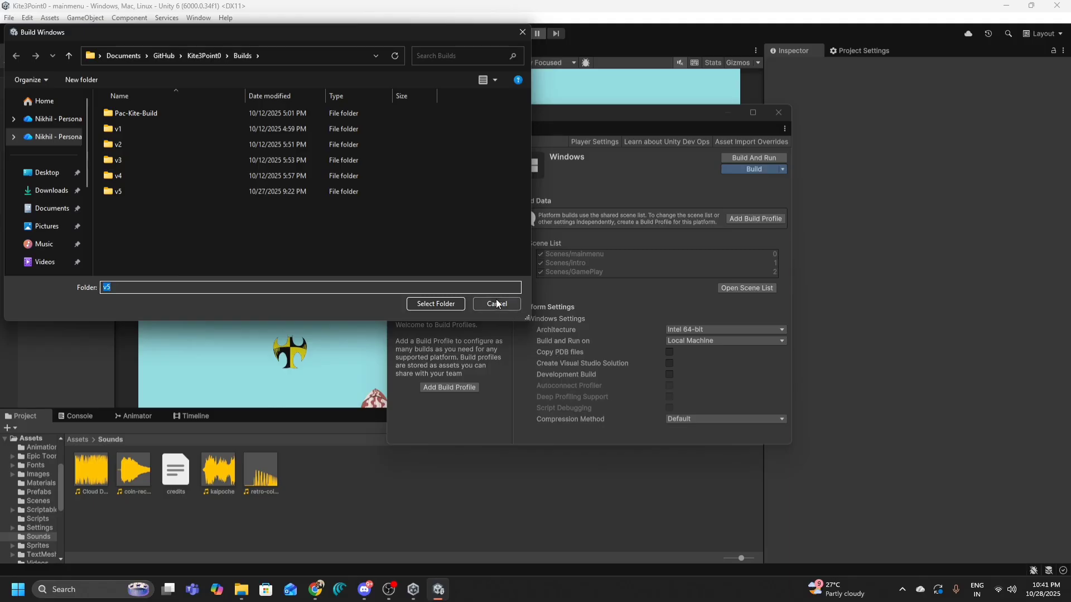
{"action": "left_click", "coordinate": [480, 306]}
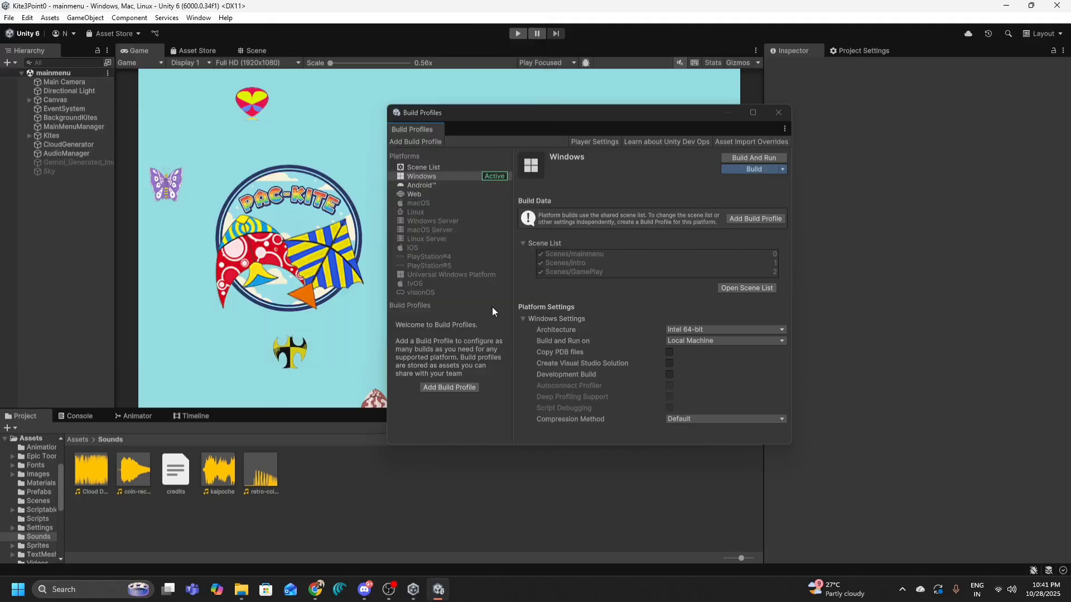
Show the project's Sounds folder in File Explorer and navigate to the Builds folder inside Kite3Point0
{"action": "right_click", "coordinate": [377, 485]}
{"action": "left_click", "coordinate": [454, 176]}
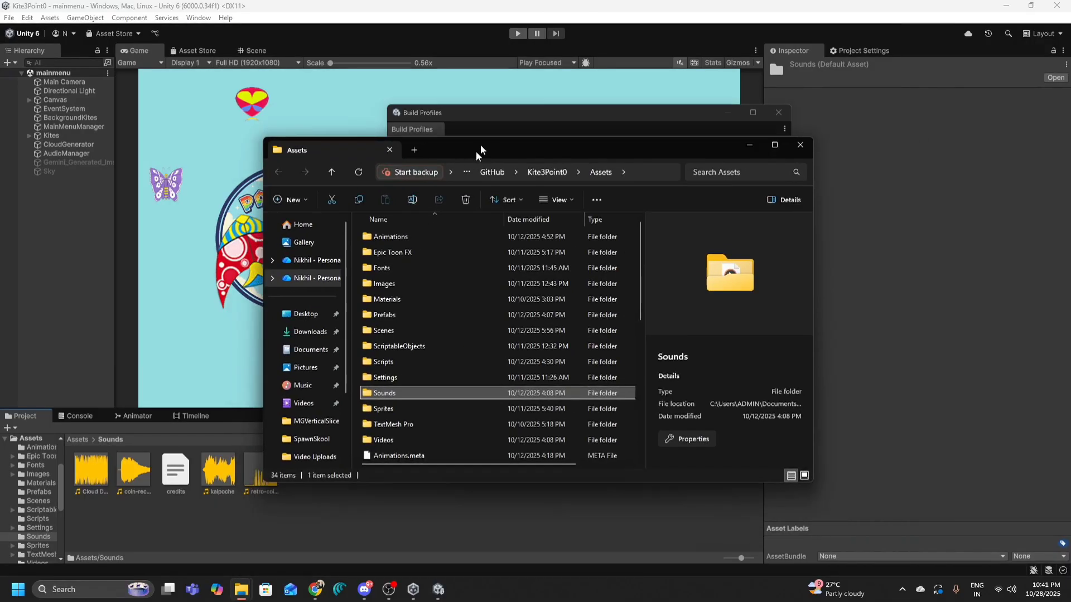
{"action": "left_click", "coordinate": [572, 161]}
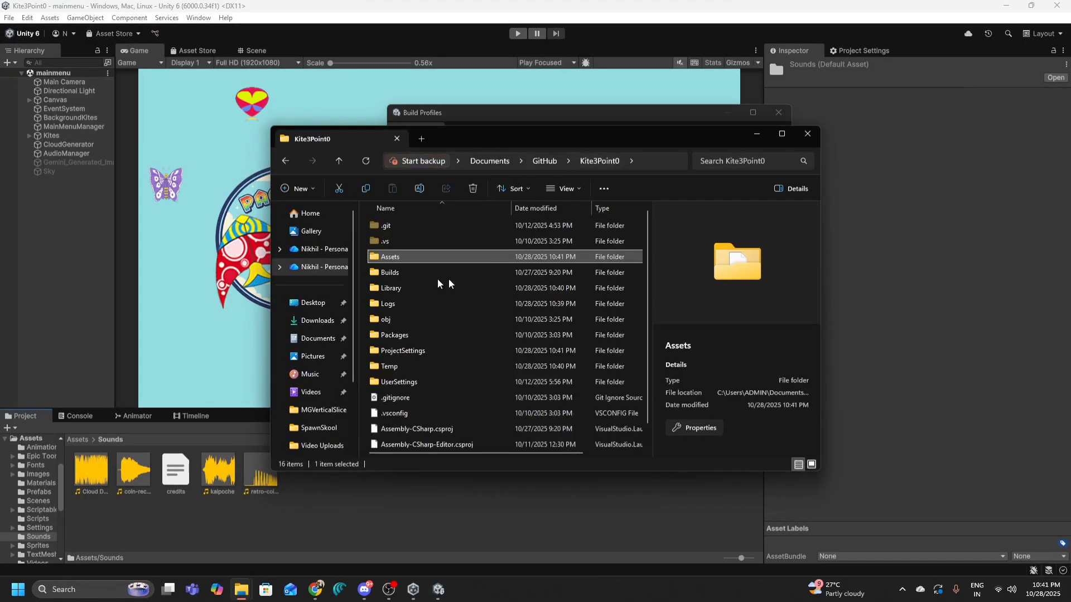
{"action": "double_click", "coordinate": [391, 272]}
Compress the Pac-Kite-Build and v1 to v5 folders into a ZIP archive named PacKiteBuilds.zip
{"action": "left_click_drag", "start_coordinate": [442, 400], "coordinate": [434, 260]}
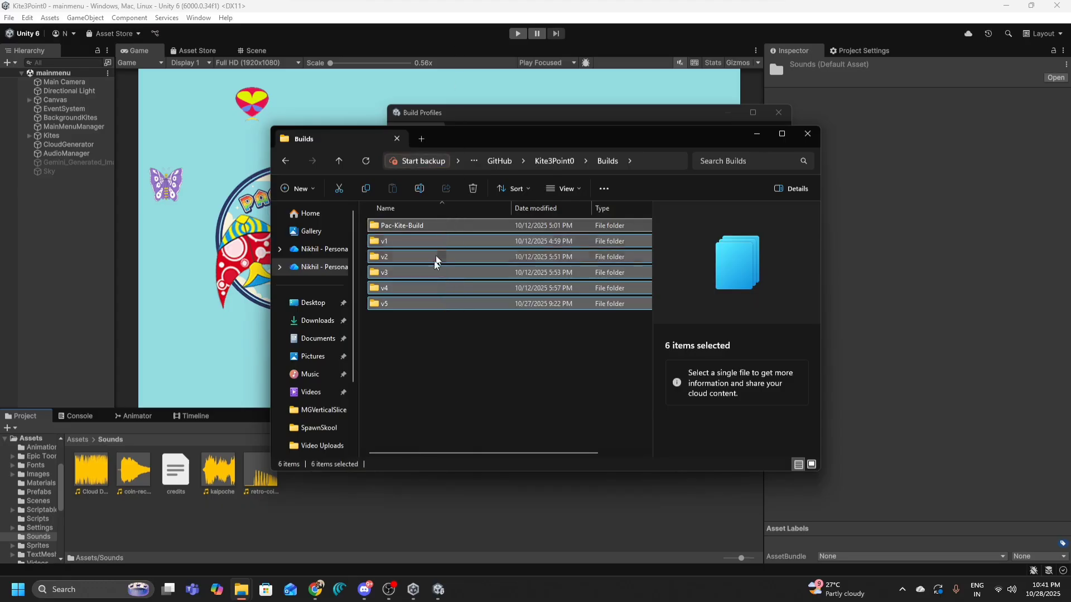
{"action": "right_click", "coordinate": [465, 367]}
{"action": "left_click_drag", "start_coordinate": [420, 360], "coordinate": [419, 165]}
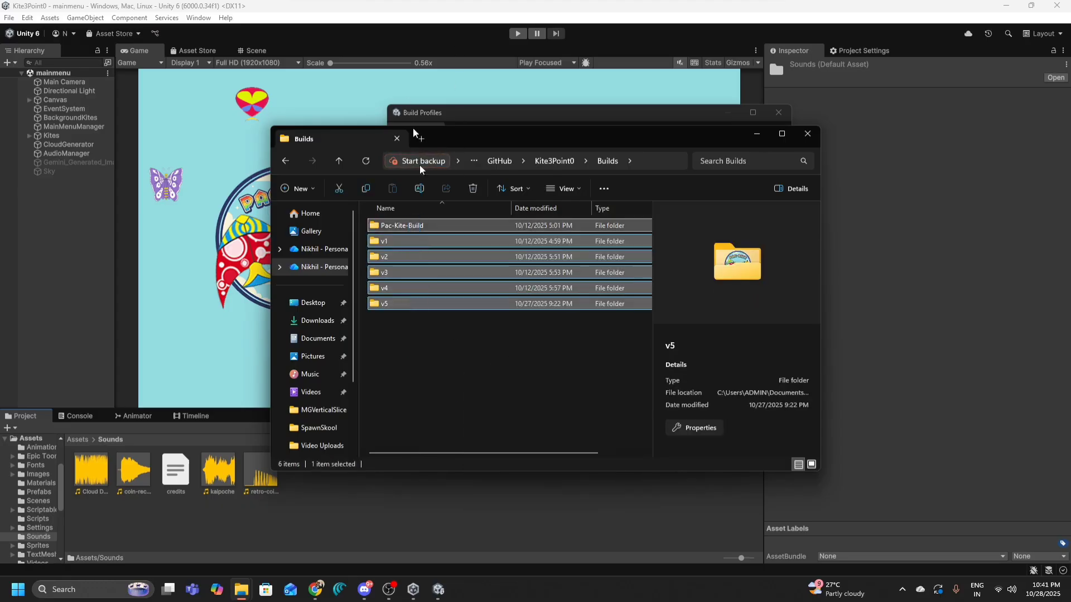
{"action": "right_click", "coordinate": [413, 226]}
{"action": "left_click", "coordinate": [466, 382]}
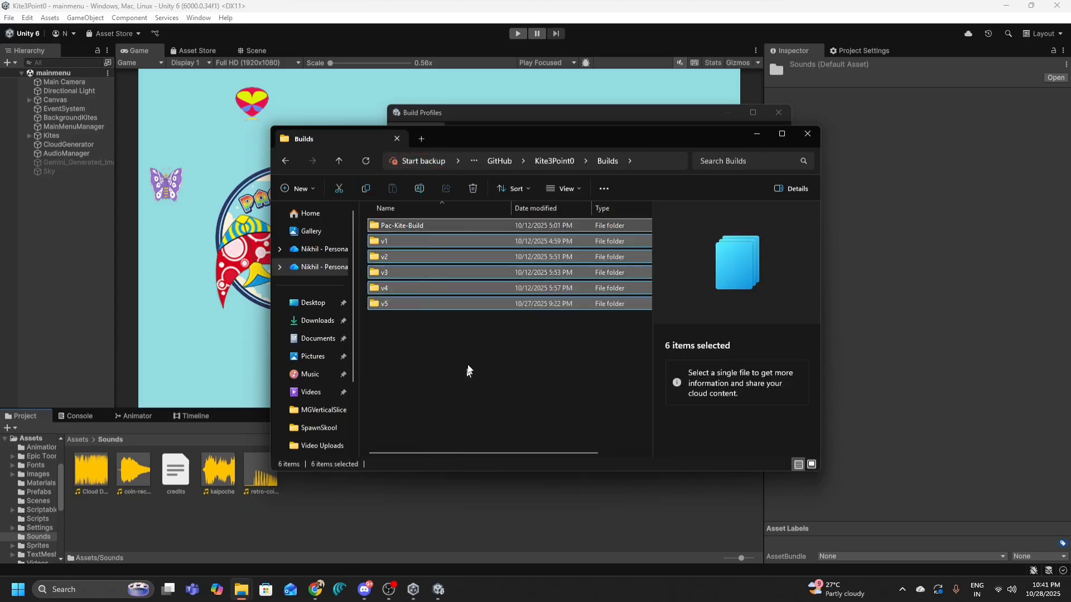
{"action": "left_click", "coordinate": [454, 403]}
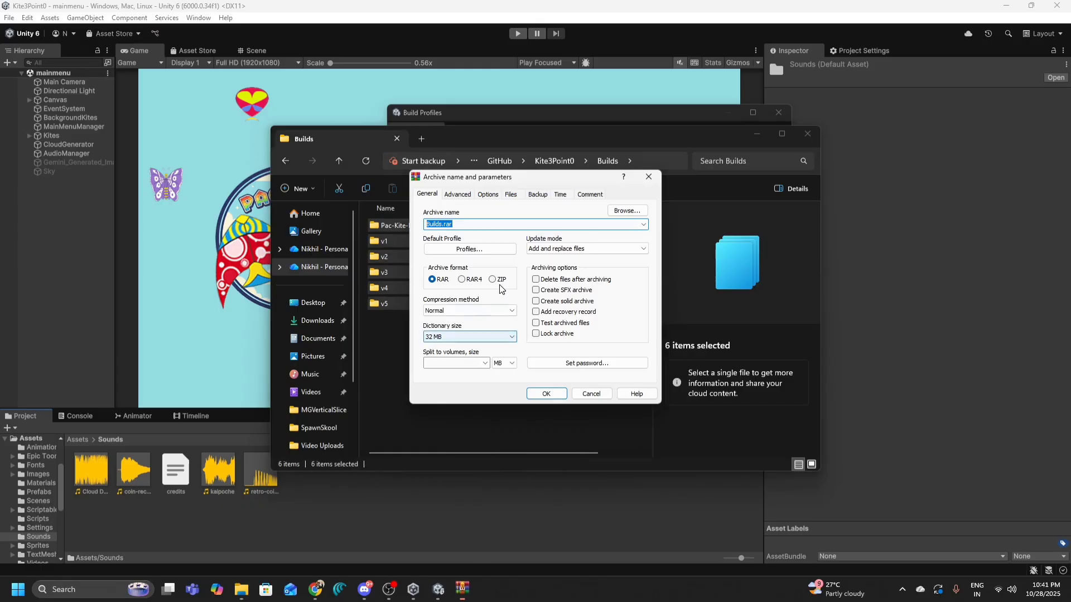
{"action": "left_click", "coordinate": [492, 279]}
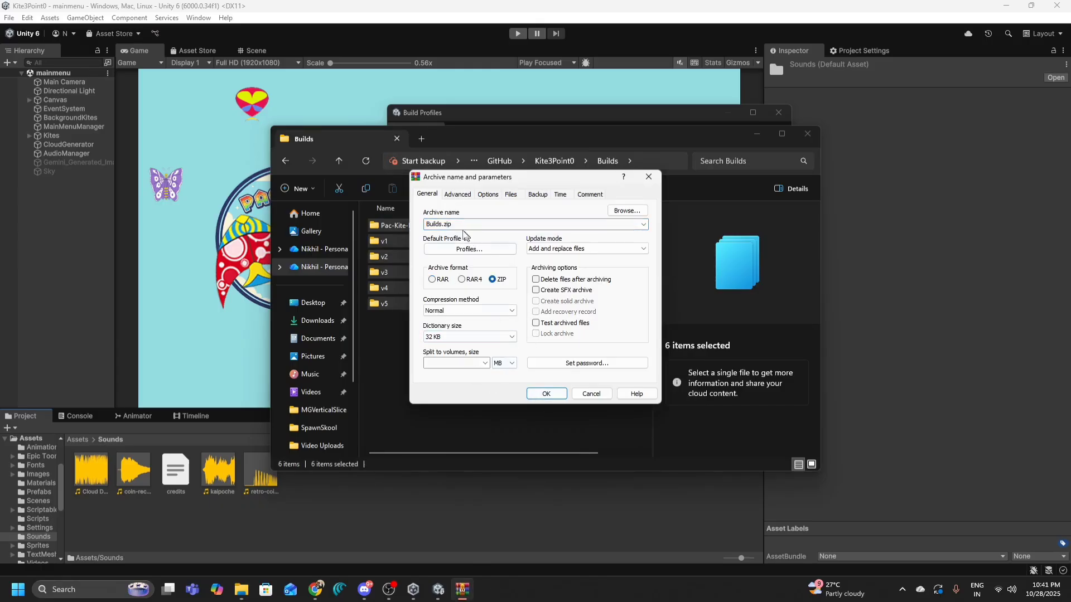
{"action": "left_click", "coordinate": [446, 224]}
{"action": "left_click", "coordinate": [427, 224]}
{"action": "type", "text": "PacKite"}
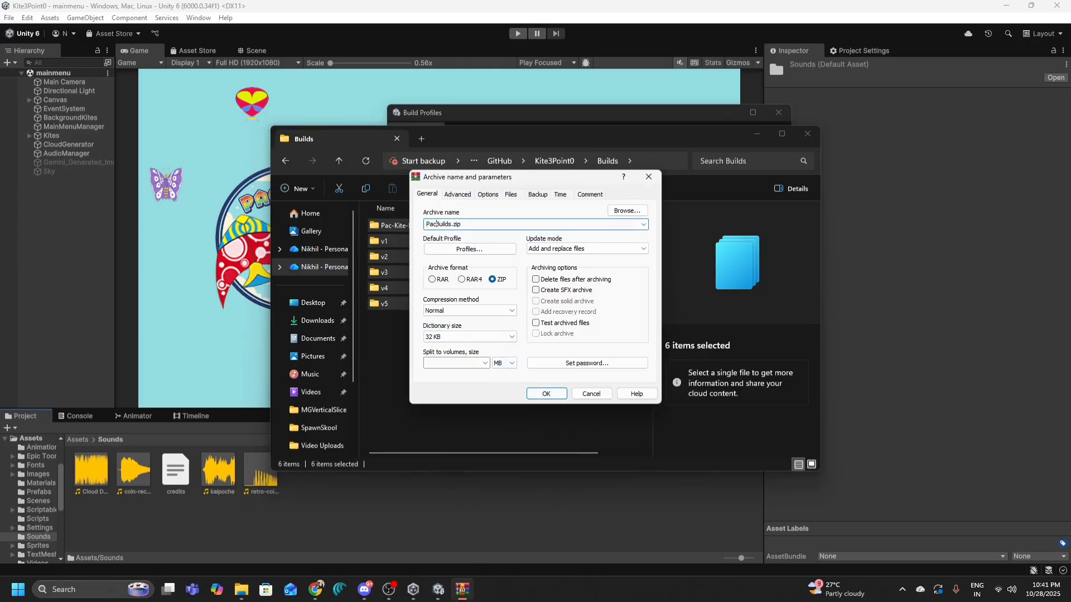
{"action": "key", "text": "Return"}
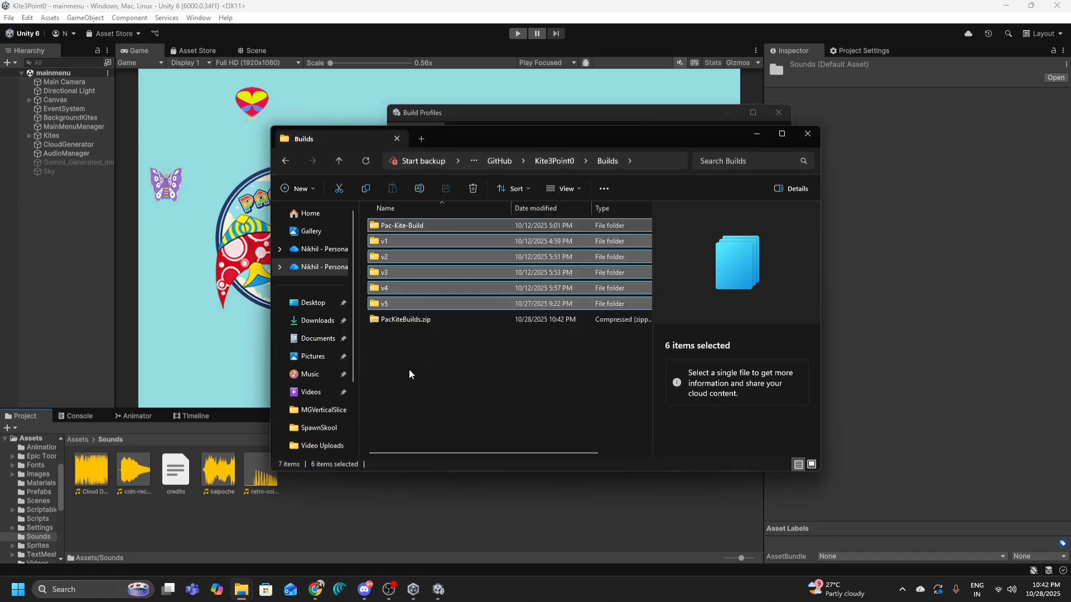
Permanently delete the Pac-Kite-Build and v1 to v5 folders, keeping PacKiteBuilds.zip
{"action": "left_click", "coordinate": [409, 373]}
{"action": "left_click", "coordinate": [410, 305]}
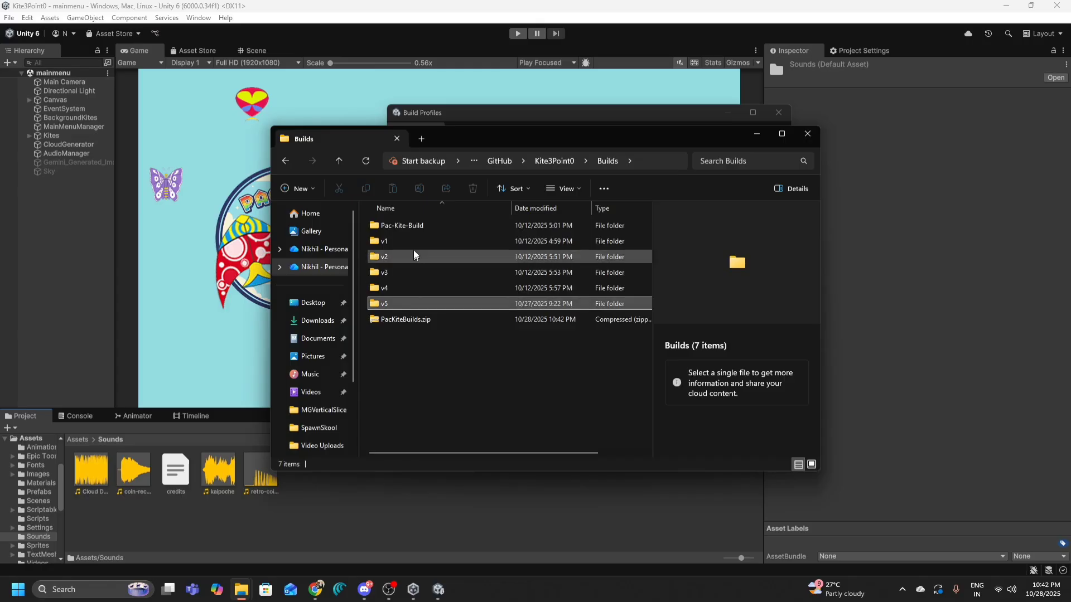
{"action": "left_click", "coordinate": [424, 223], "text": "shift"}
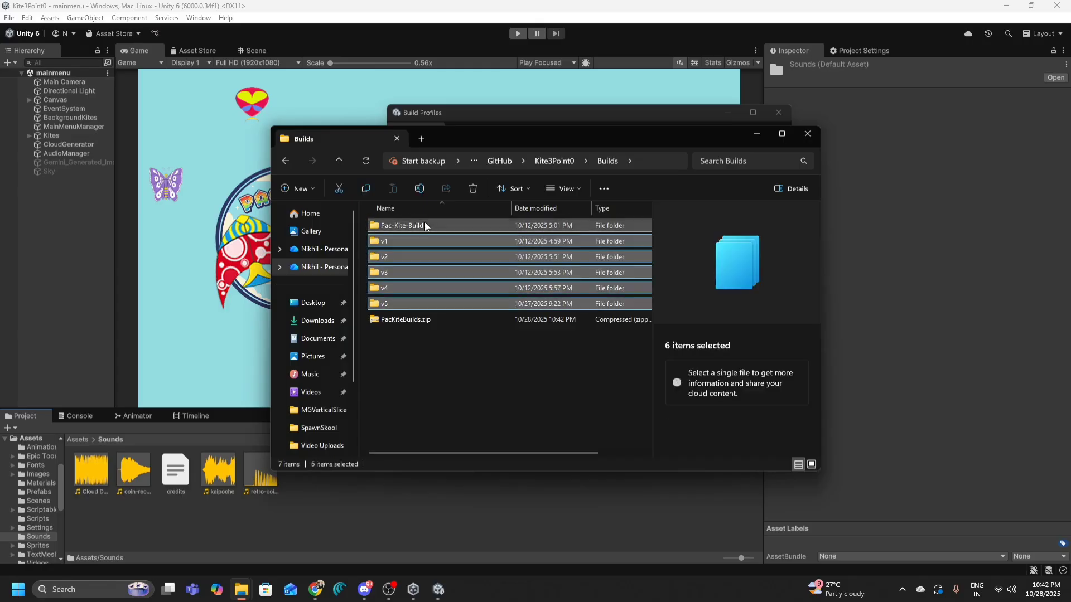
{"action": "key", "text": "shift+Delete"}
{"action": "key", "text": "Return"}
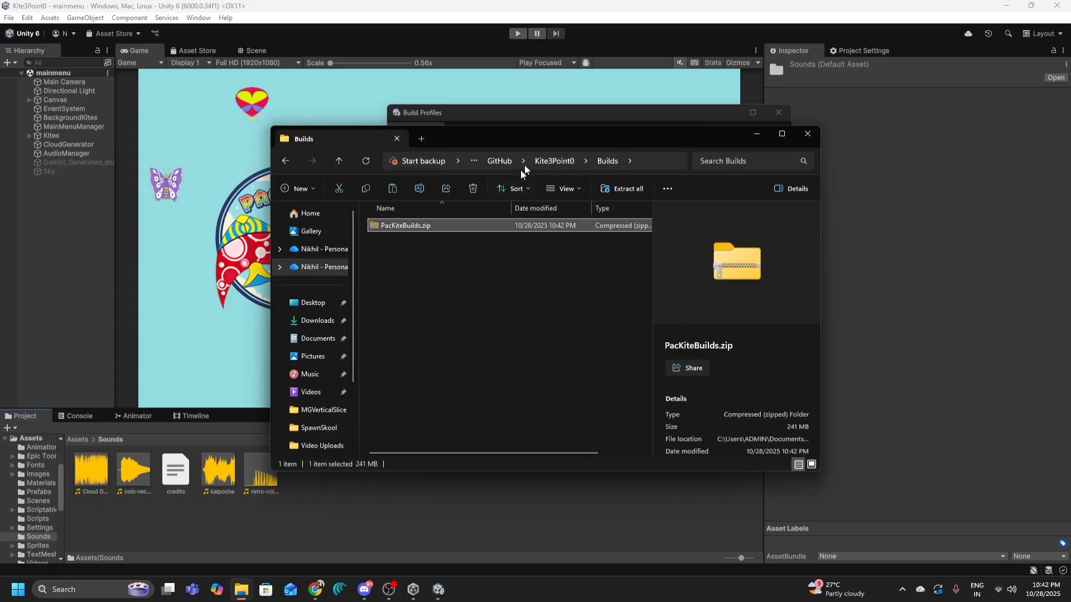
Move PacKiteBuilds.zip from the Builds folder into the parent GitHub folder
{"action": "left_click", "coordinate": [499, 160]}
{"action": "scroll", "coordinate": [513, 412], "scroll_direction": "right", "scroll_amount": 2}
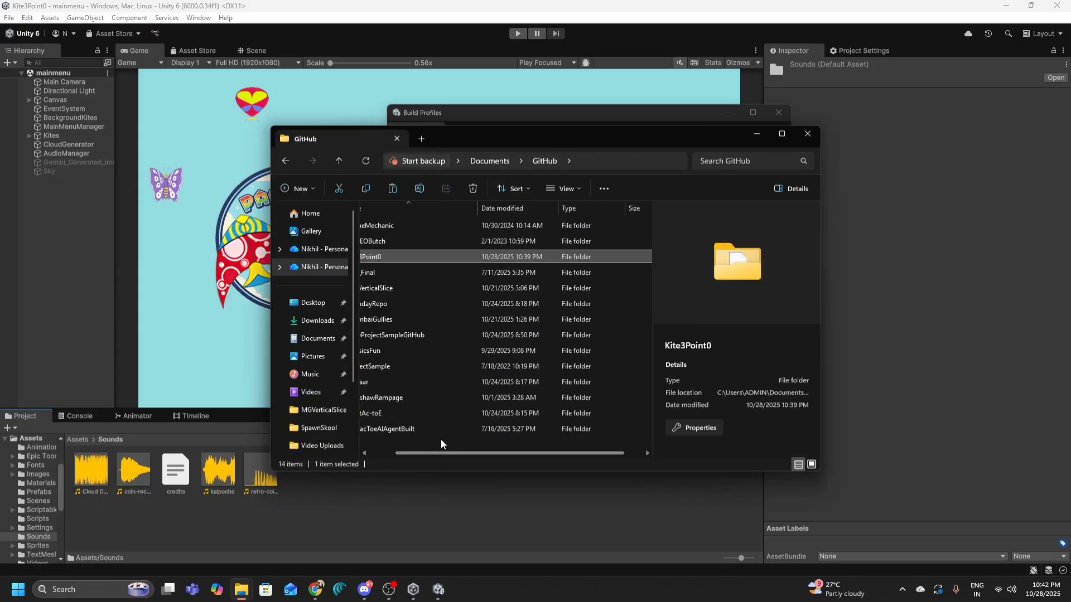
{"action": "key", "text": "ctrl+v"}
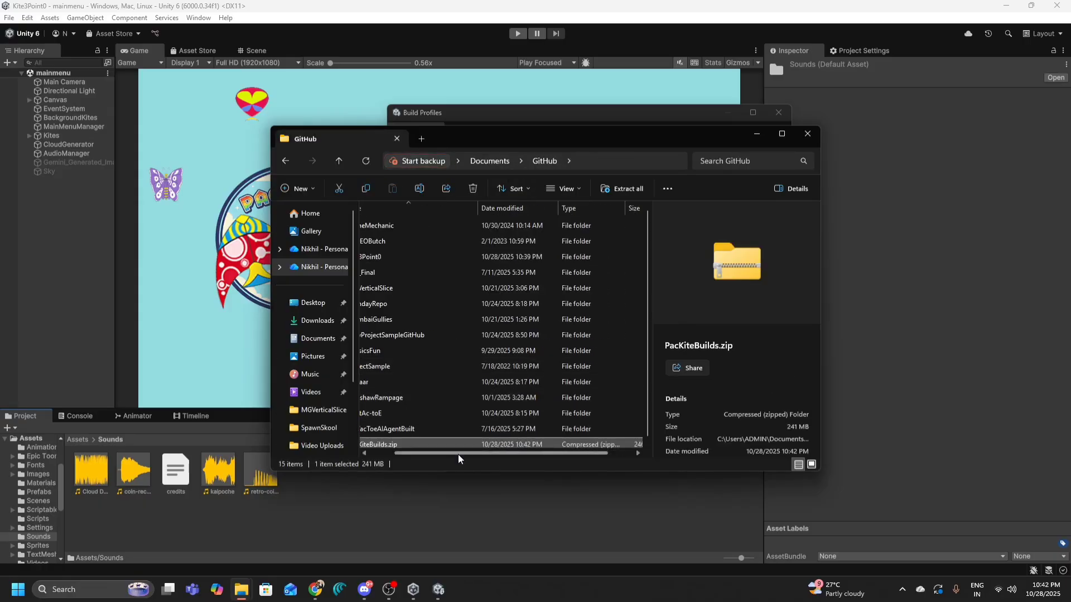
{"action": "scroll", "coordinate": [398, 455], "scroll_direction": "left", "scroll_amount": 2}
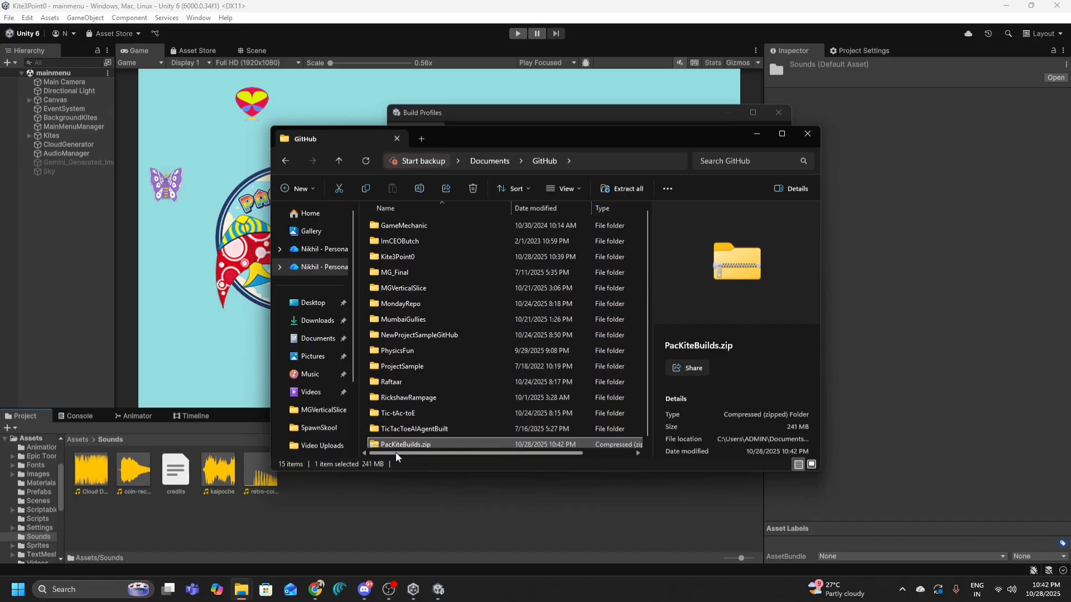
Permanently delete the Builds folder inside the Kite3Point0 project folder
{"action": "double_click", "coordinate": [416, 257]}
{"action": "left_click", "coordinate": [406, 268]}
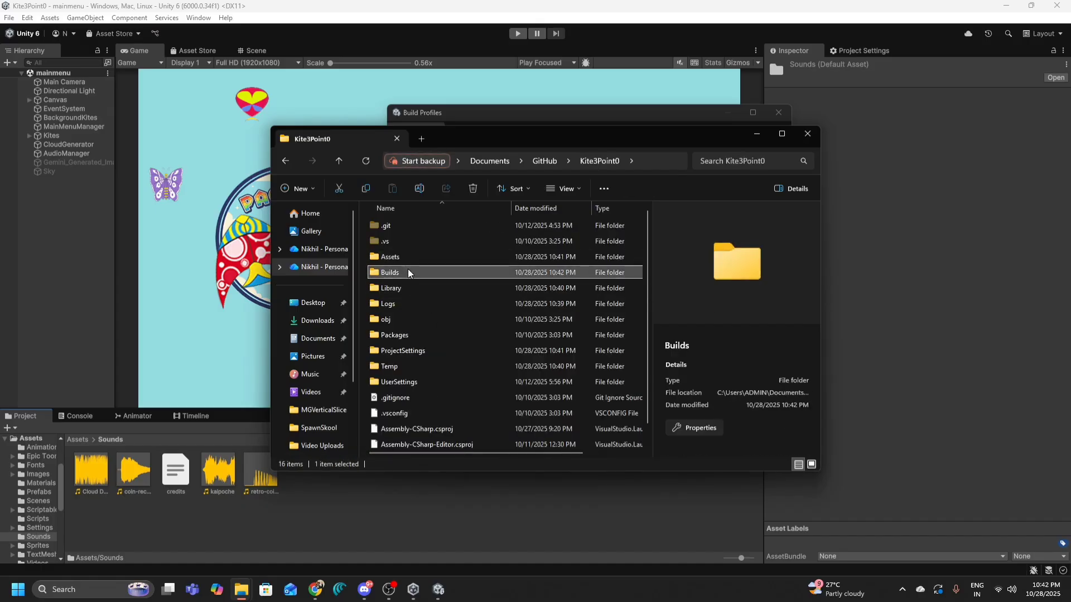
{"action": "key", "text": "shift+Delete"}
{"action": "key", "text": "Return"}
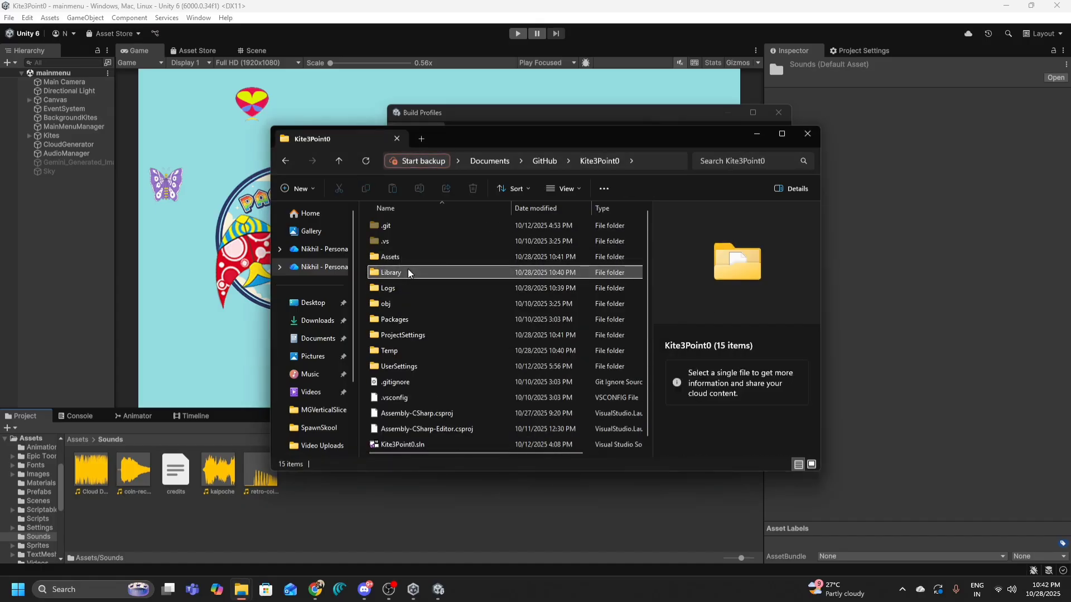
Return to Unity's Build Profiles, start a Windows build and create a folder named Builds inside Kite3Point0
{"action": "left_click", "coordinate": [881, 214]}
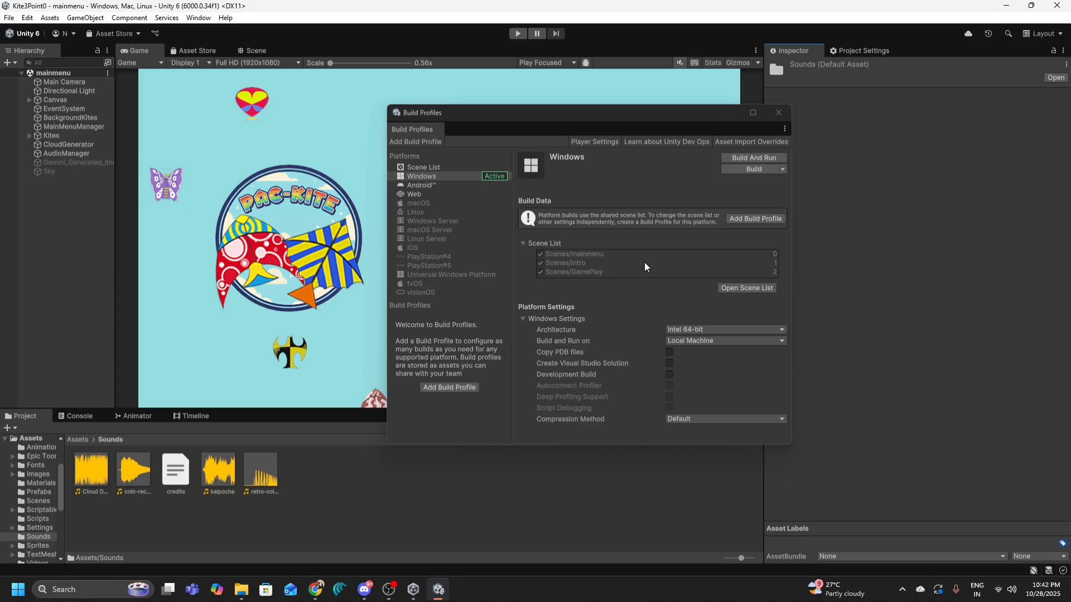
{"action": "left_click", "coordinate": [754, 168]}
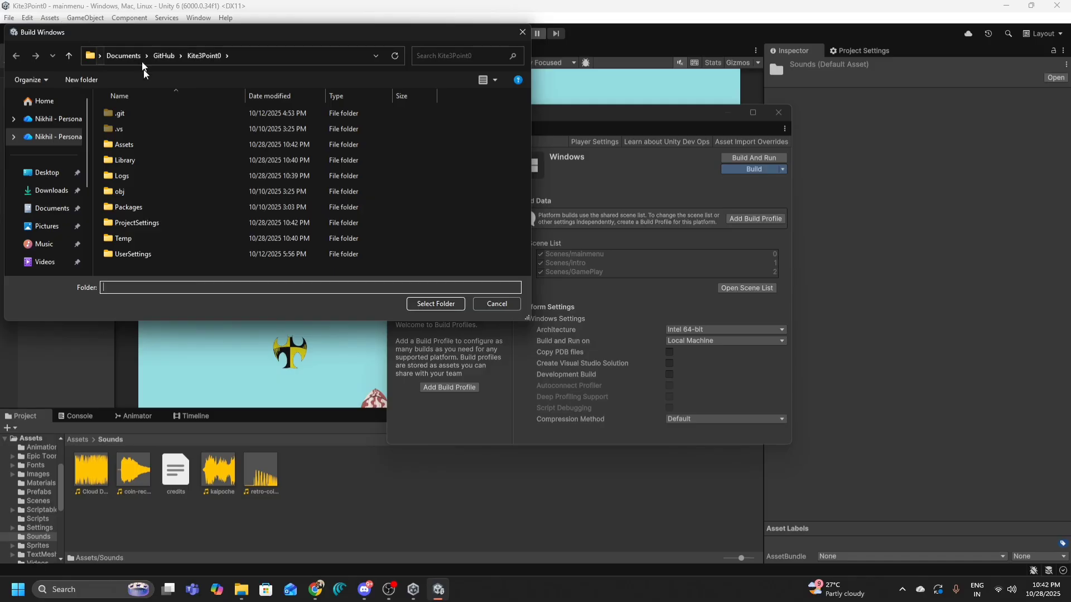
{"action": "left_click", "coordinate": [82, 77]}
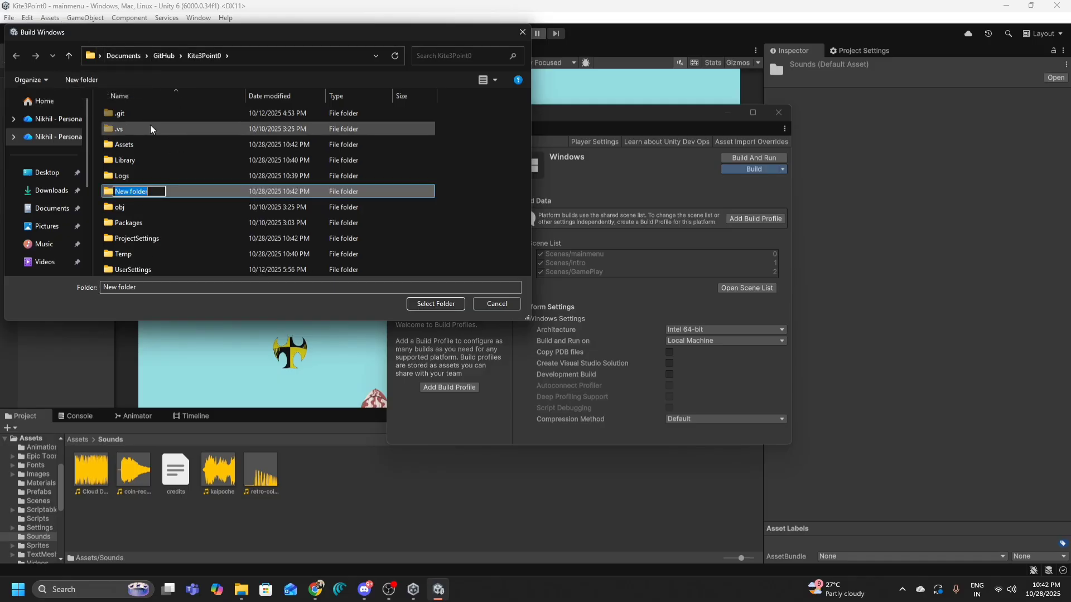
{"action": "type", "text": "Builds"}
{"action": "key", "text": "Return"}
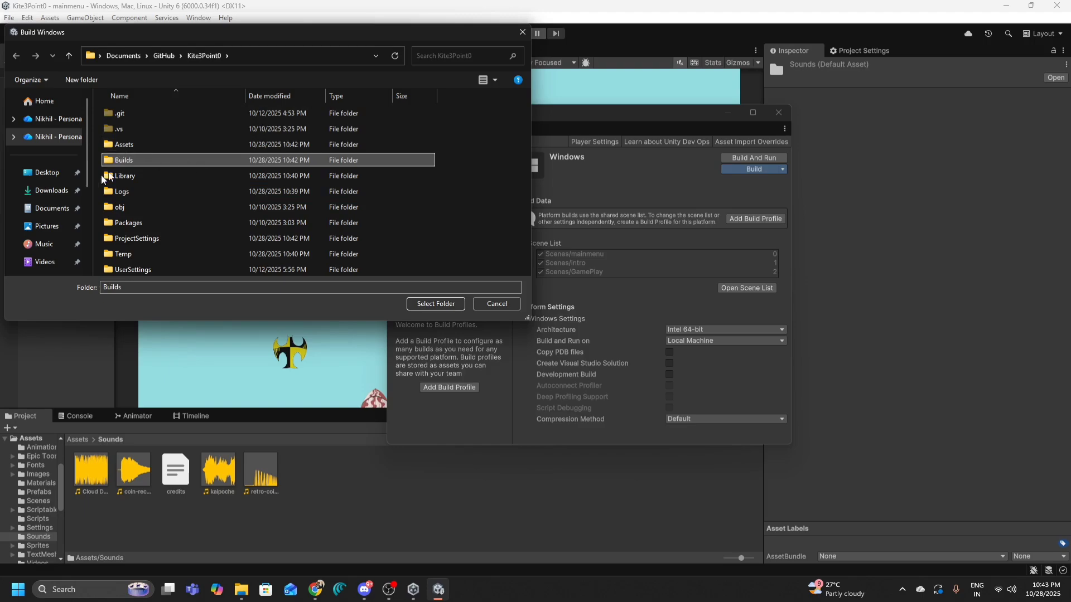
Create a folder named v1 inside Builds and build the Windows version into it
{"action": "double_click", "coordinate": [146, 162]}
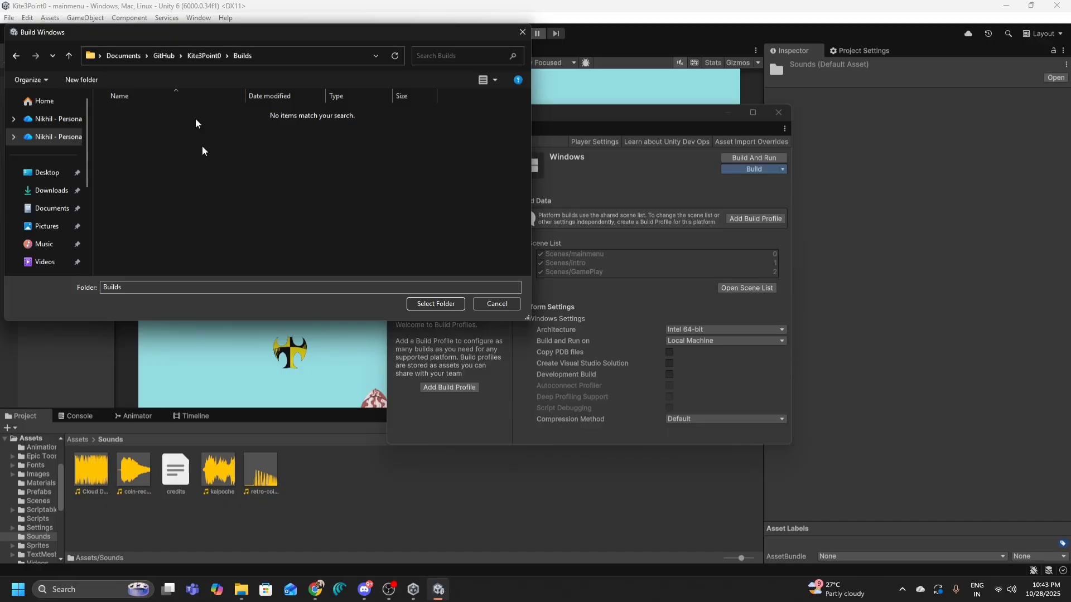
{"action": "left_click", "coordinate": [94, 80]}
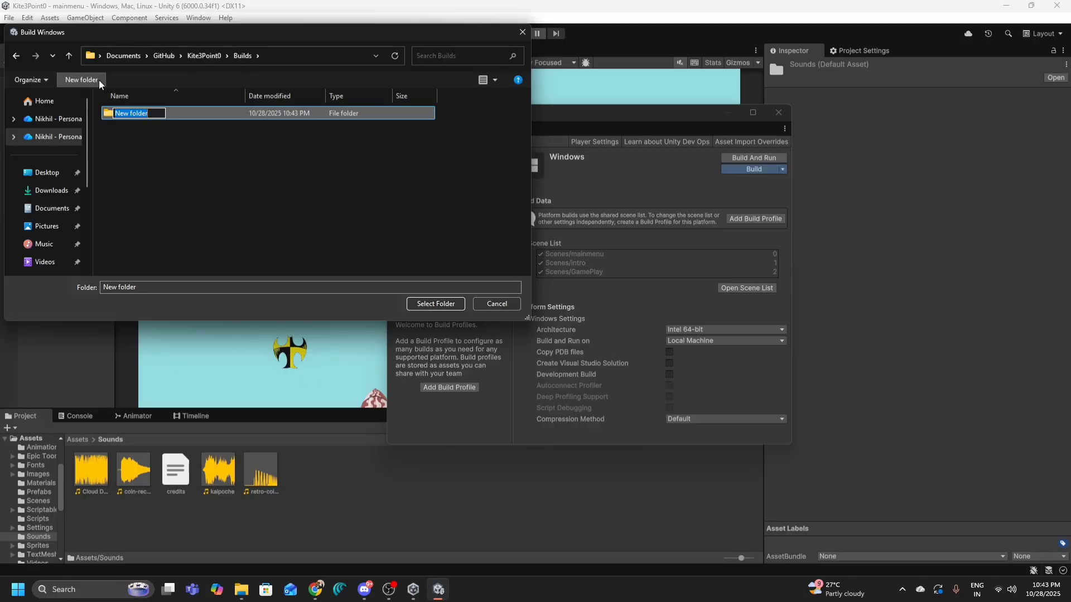
{"action": "type", "text": "v1"}
{"action": "key", "text": "Return"}
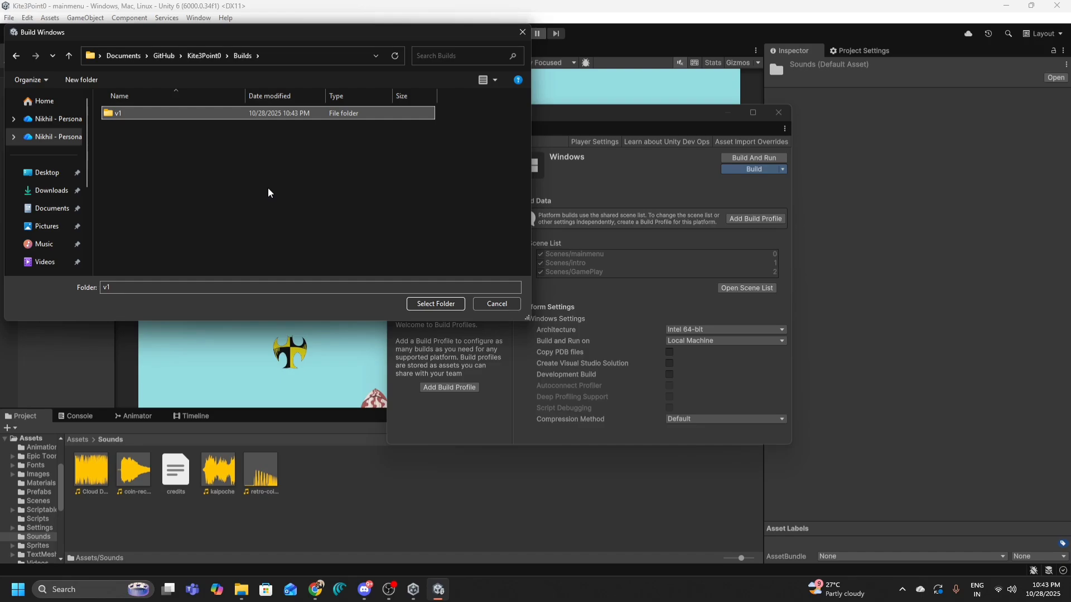
{"action": "left_click", "coordinate": [429, 306]}
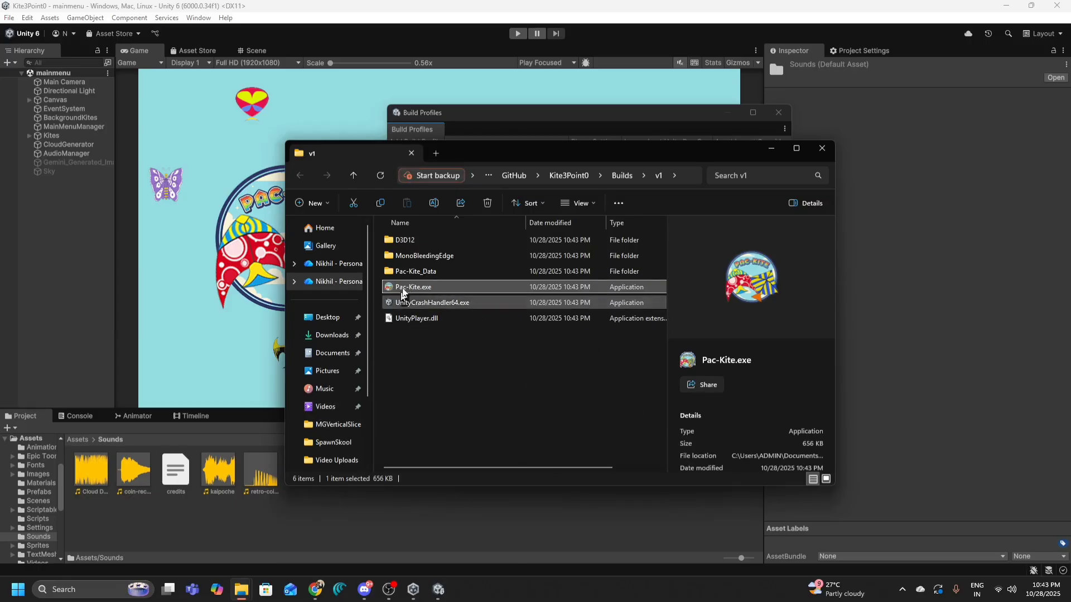
Launch Pac-Kite.exe from the v1 build folder and start a game with the Aqualis kite
{"action": "left_click", "coordinate": [613, 175]}
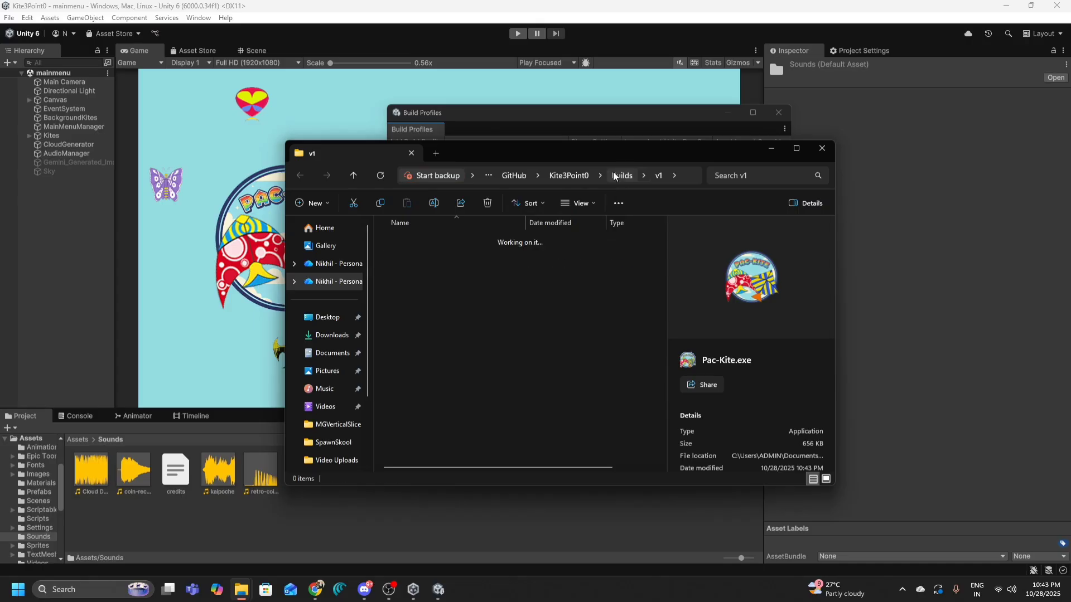
{"action": "double_click", "coordinate": [404, 241]}
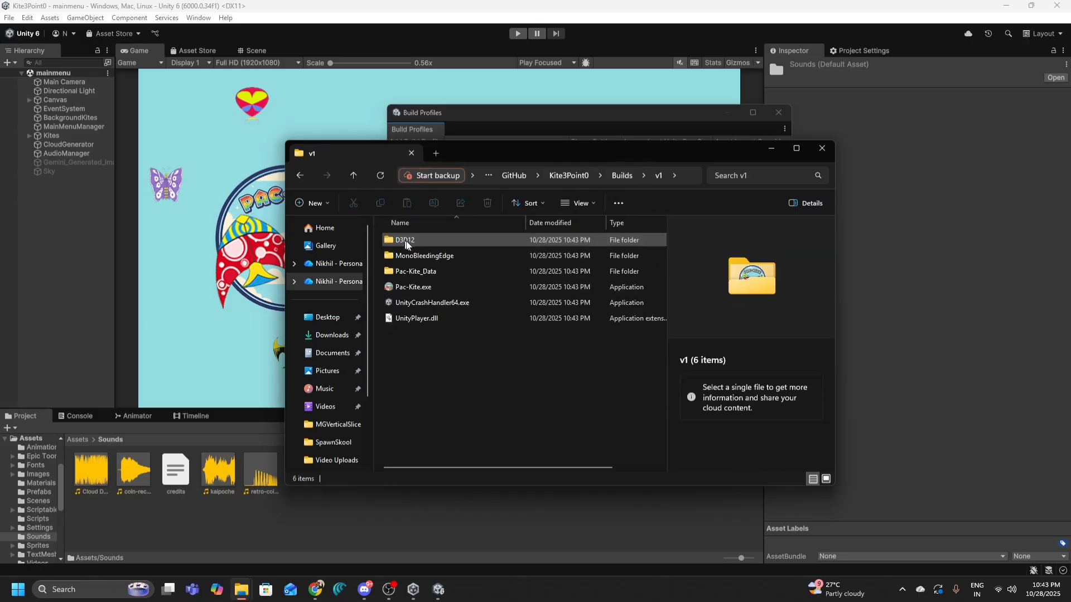
{"action": "left_click", "coordinate": [402, 288]}
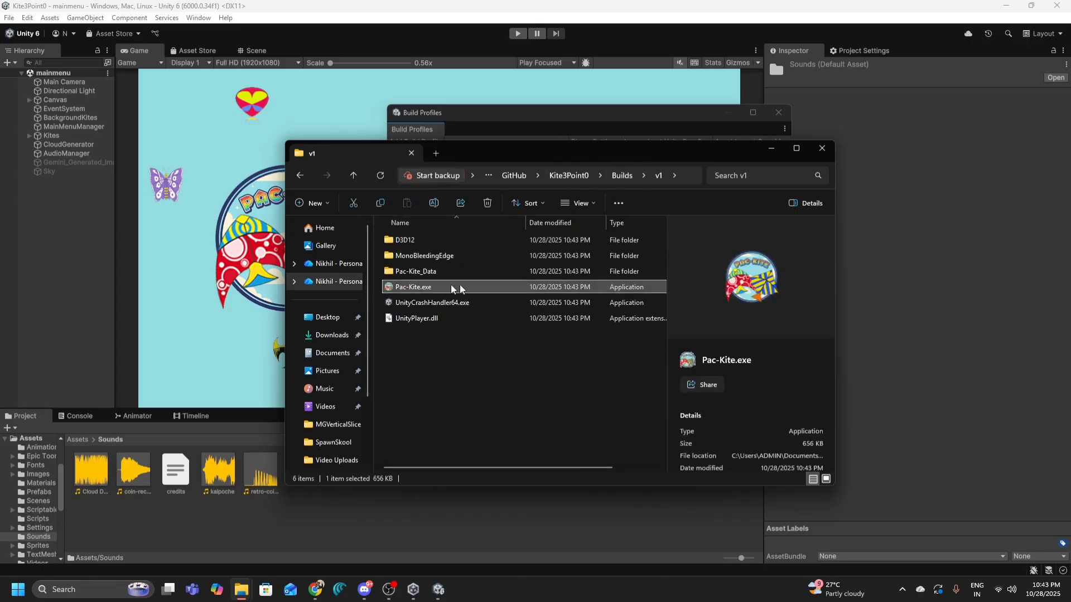
{"action": "double_click", "coordinate": [407, 291]}
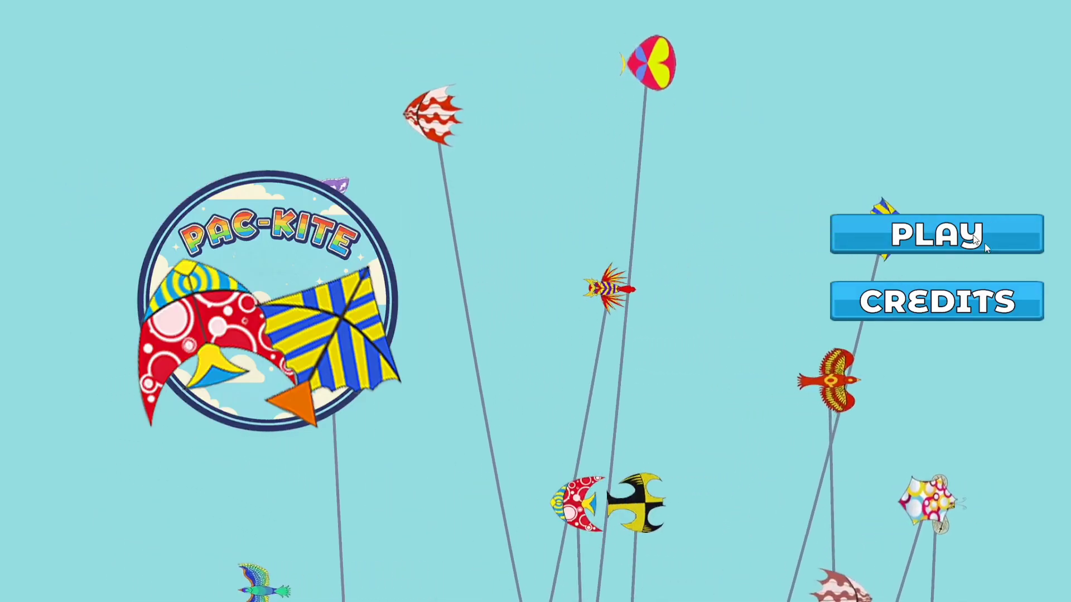
{"action": "left_click", "coordinate": [929, 231]}
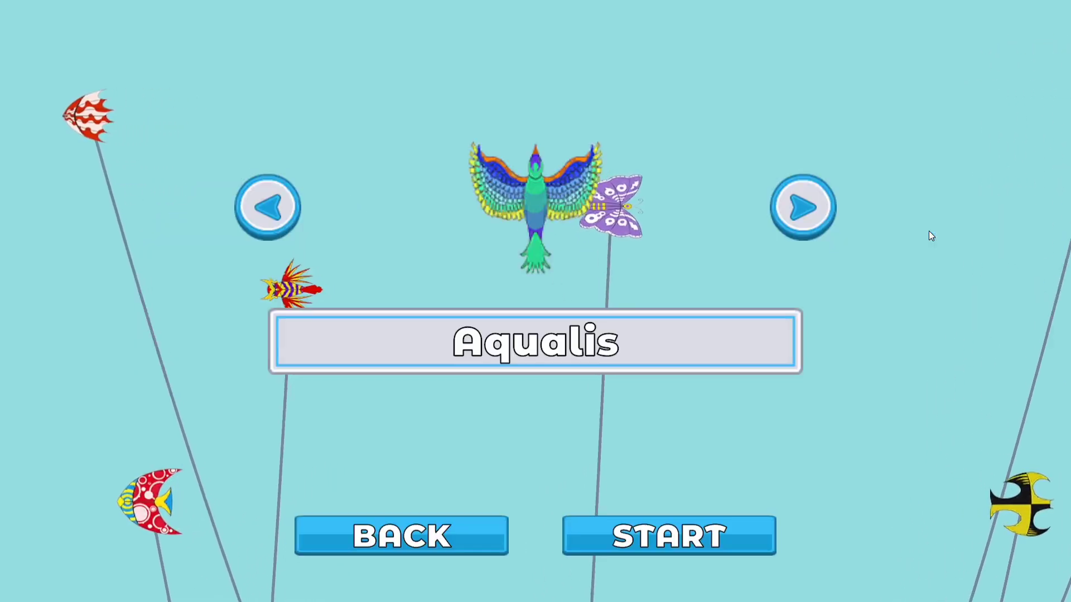
{"action": "left_click", "coordinate": [654, 530]}
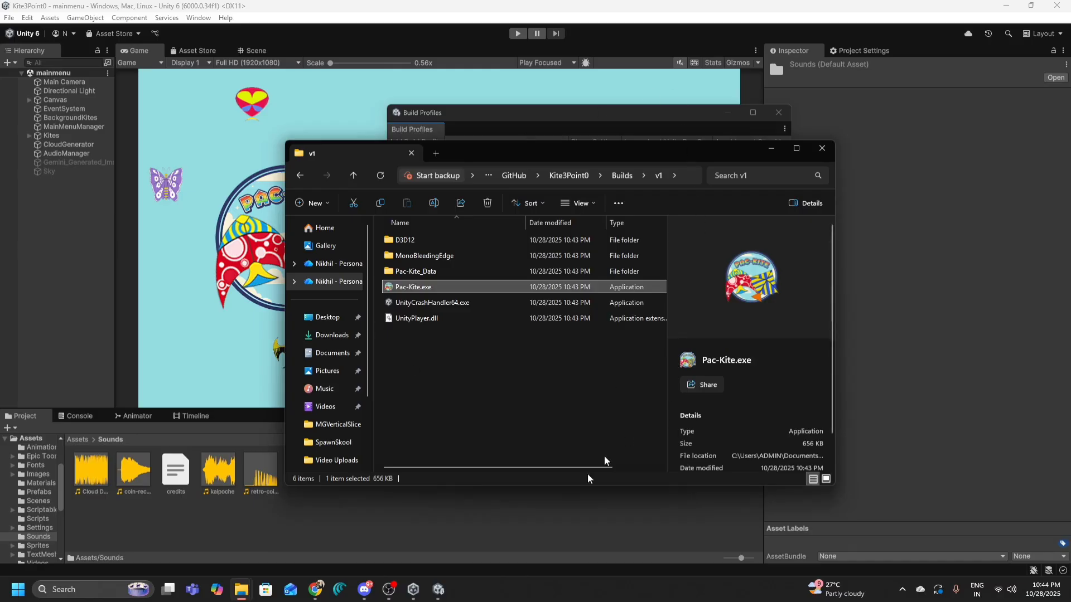
Examine the location of the v1 folder within Builds and its contents, including Pac-Kite.exe and its supporting files
{"action": "left_click", "coordinate": [517, 410]}
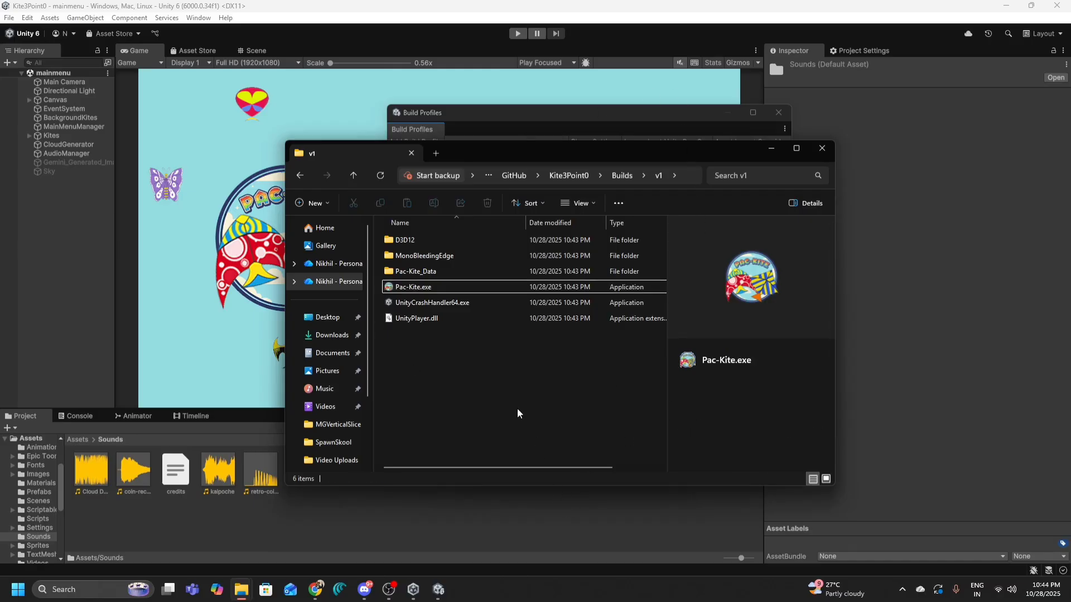
{"action": "left_click", "coordinate": [622, 175]}
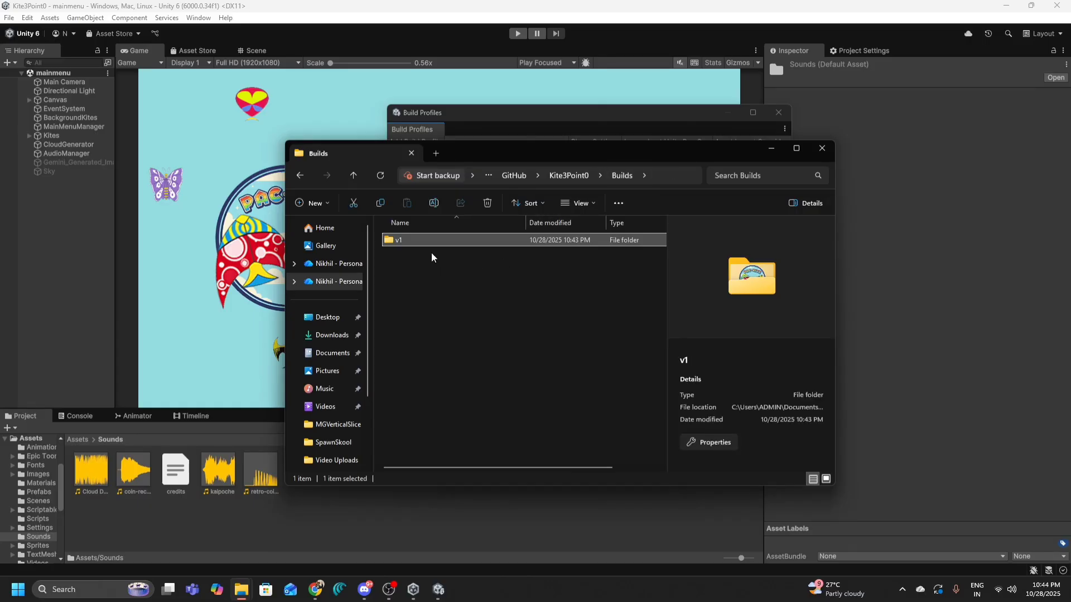
{"action": "double_click", "coordinate": [407, 241]}
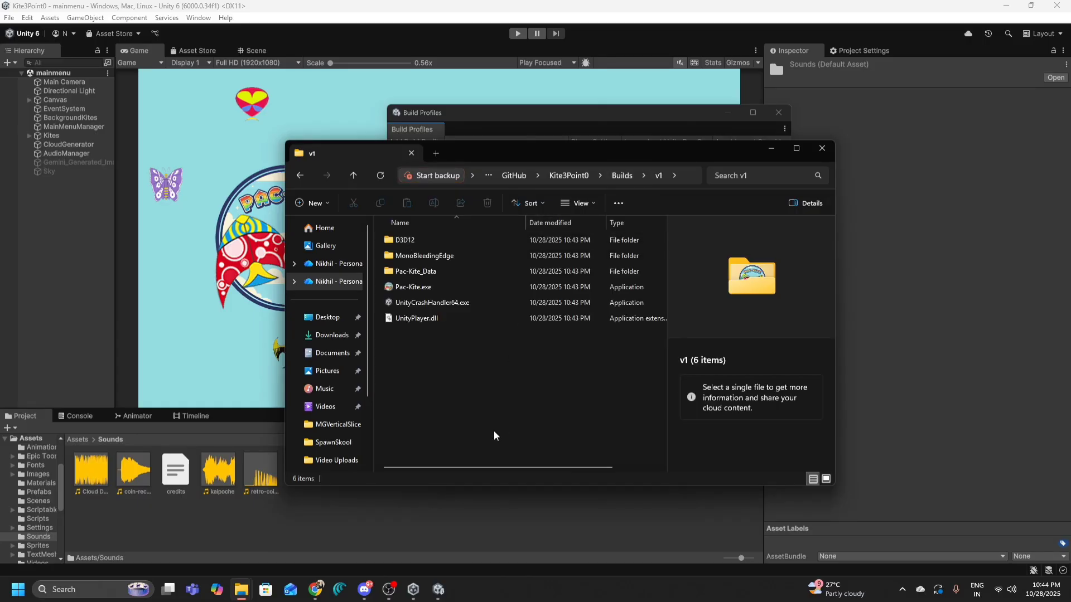
{"action": "key", "text": "ctrl+a"}
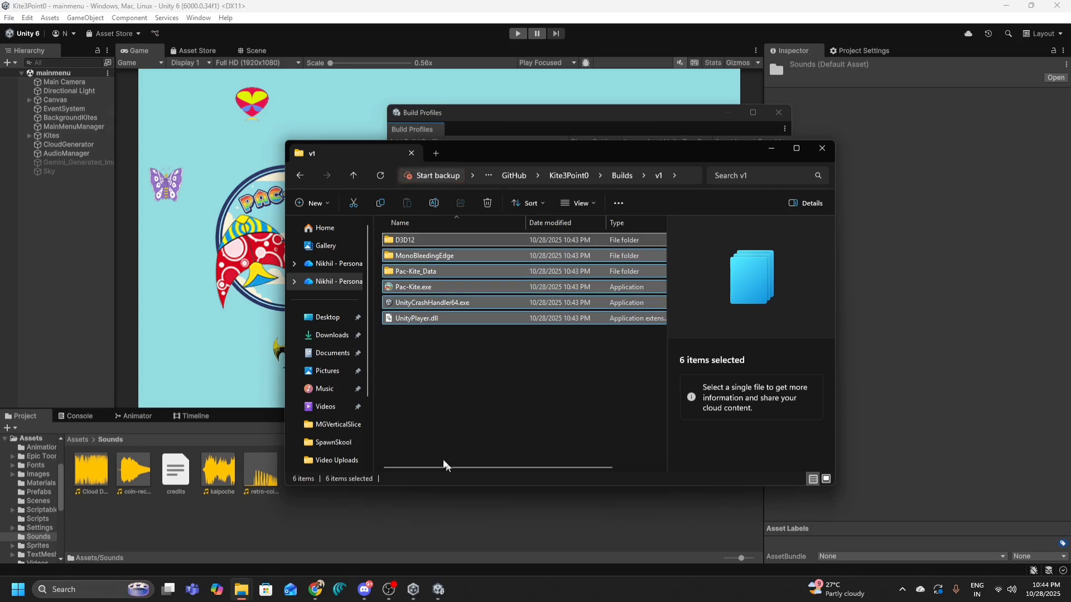
{"action": "left_click_drag", "start_coordinate": [439, 426], "coordinate": [413, 223]}
{"action": "left_click_drag", "start_coordinate": [435, 438], "coordinate": [446, 293]}
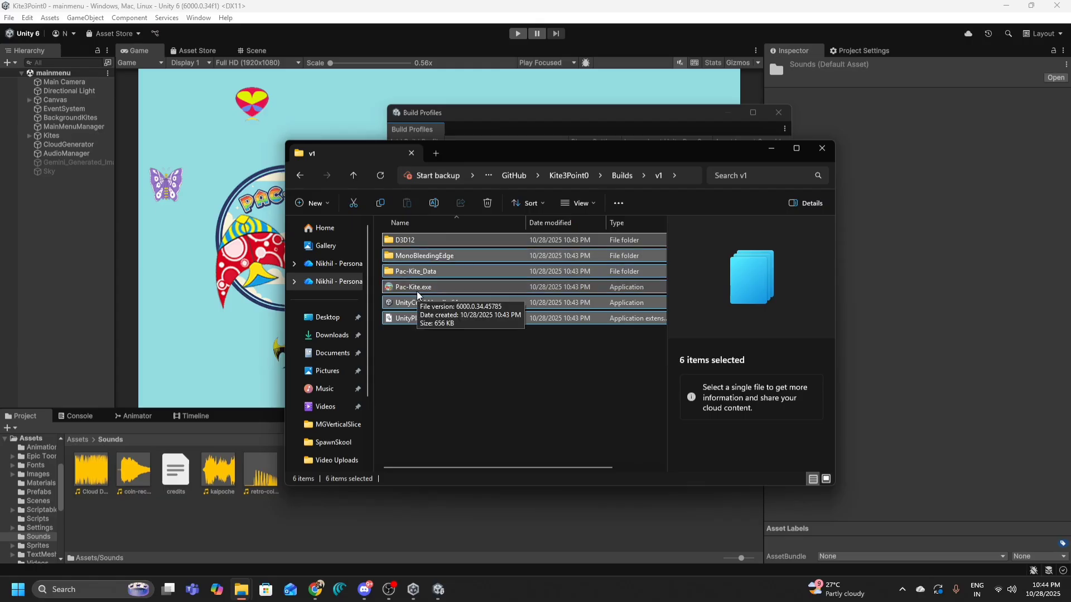
{"action": "left_click", "coordinate": [449, 380]}
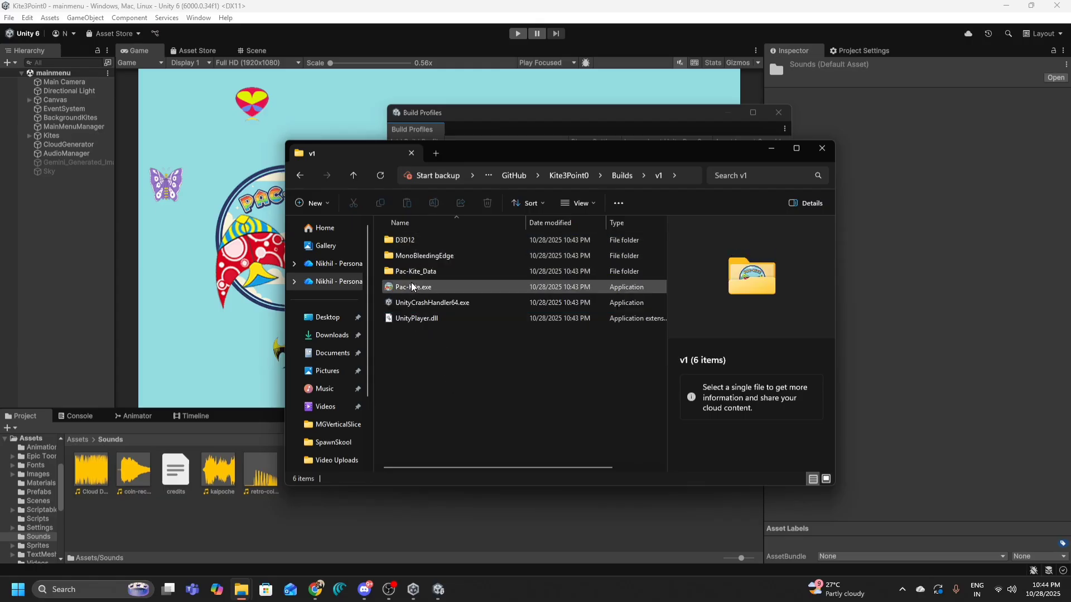
{"action": "left_click", "coordinate": [416, 287]}
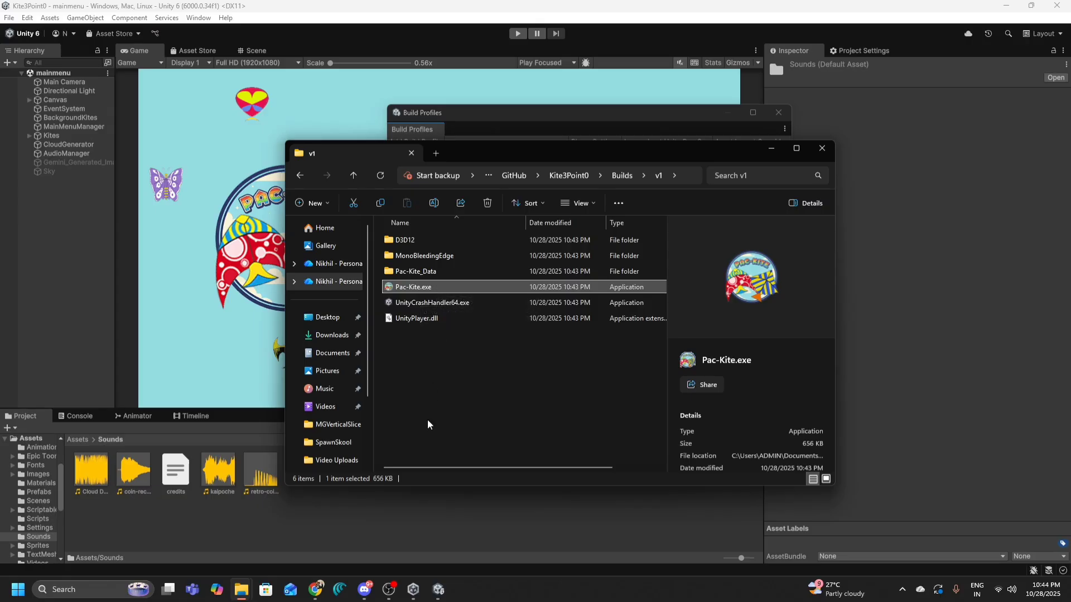
Compress all files and folders in the v1 build folder into a ZIP archive named kiteflyingv1.zip
{"action": "left_click_drag", "start_coordinate": [427, 419], "coordinate": [425, 114]}
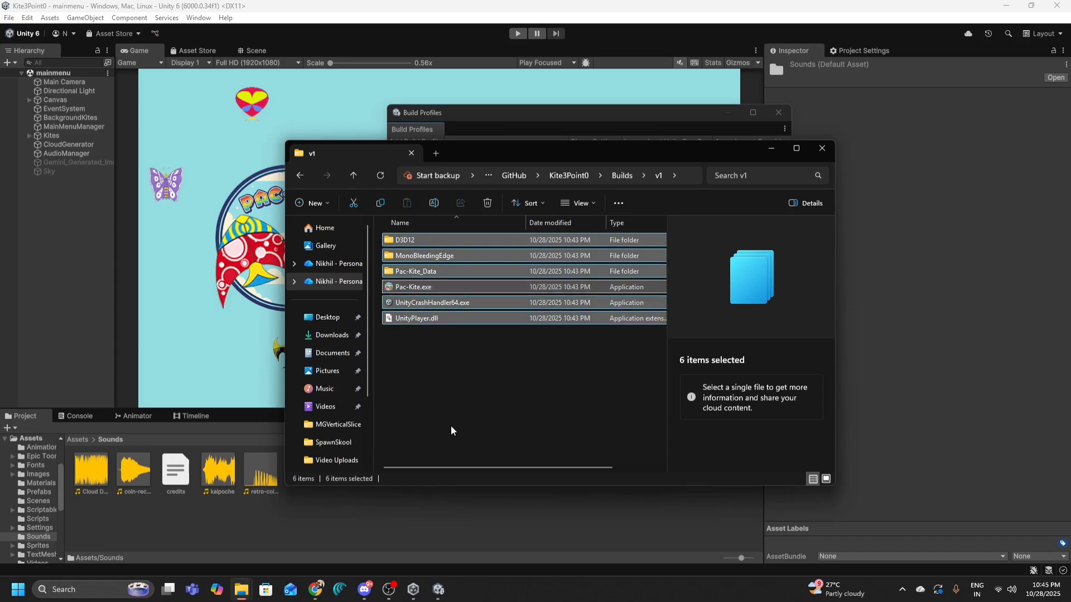
{"action": "left_click_drag", "start_coordinate": [451, 426], "coordinate": [383, 242]}
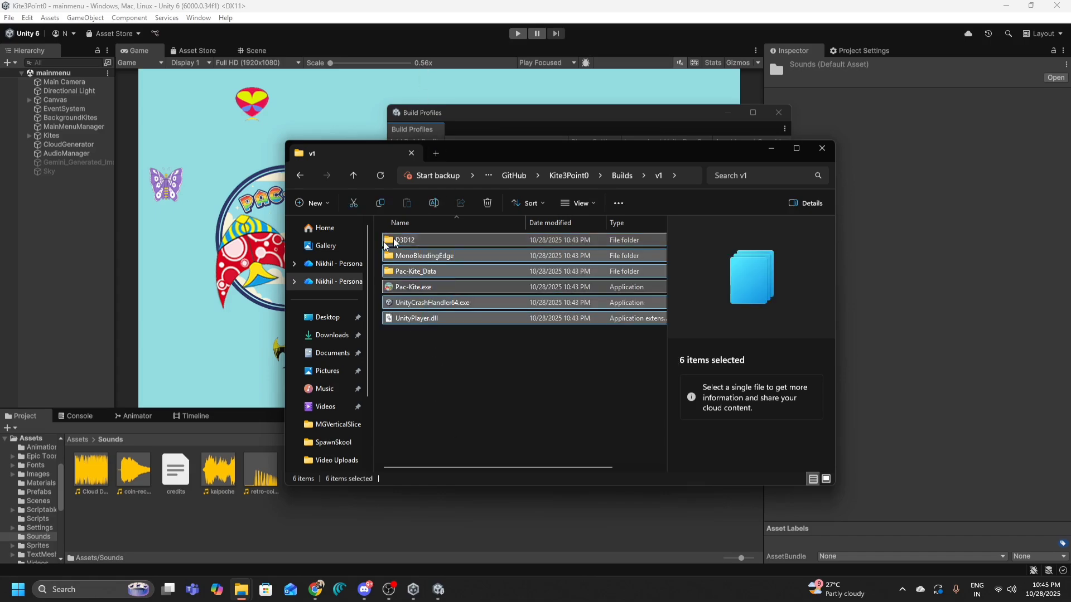
{"action": "right_click", "coordinate": [411, 243]}
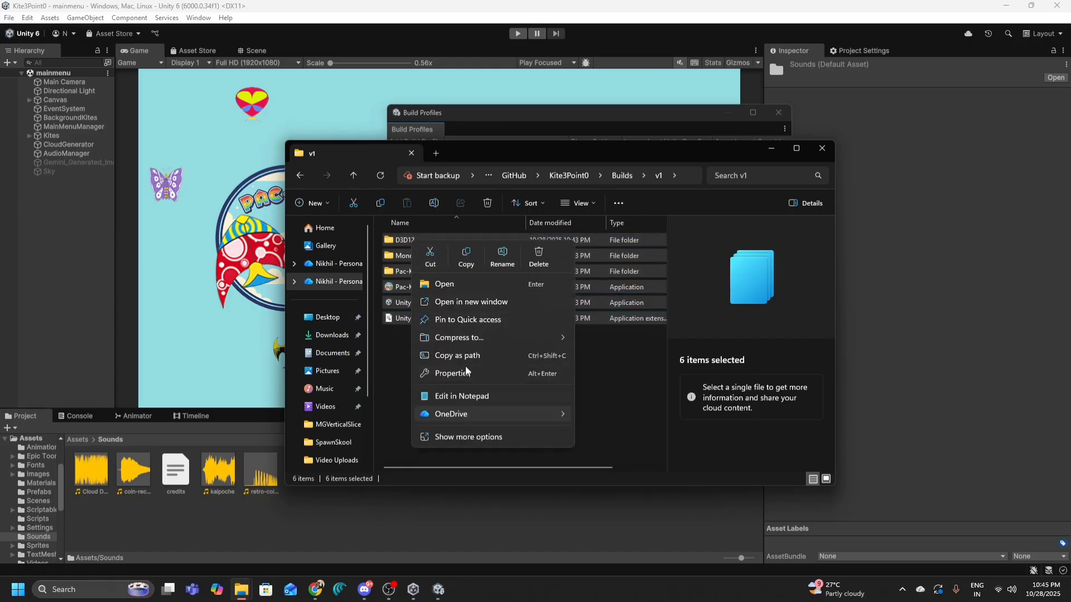
{"action": "left_click", "coordinate": [457, 436]}
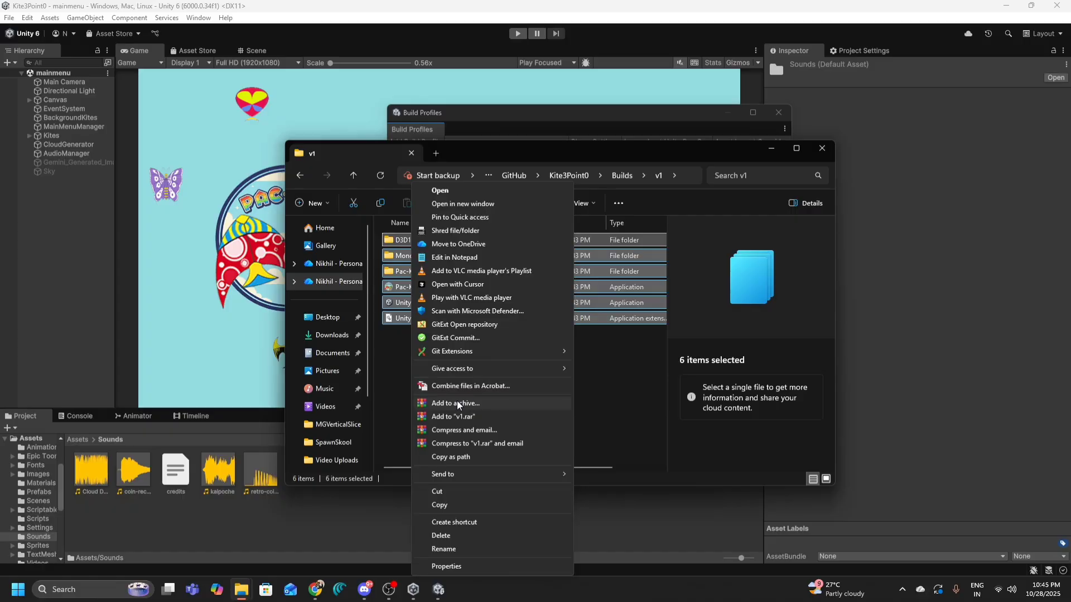
{"action": "left_click", "coordinate": [456, 404]}
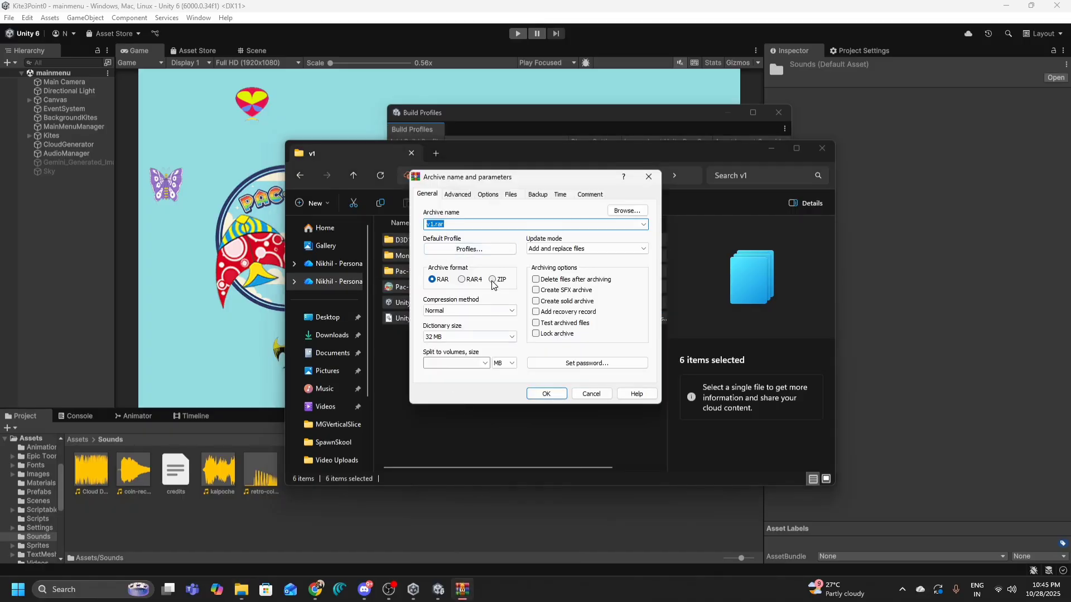
{"action": "left_click", "coordinate": [492, 280]}
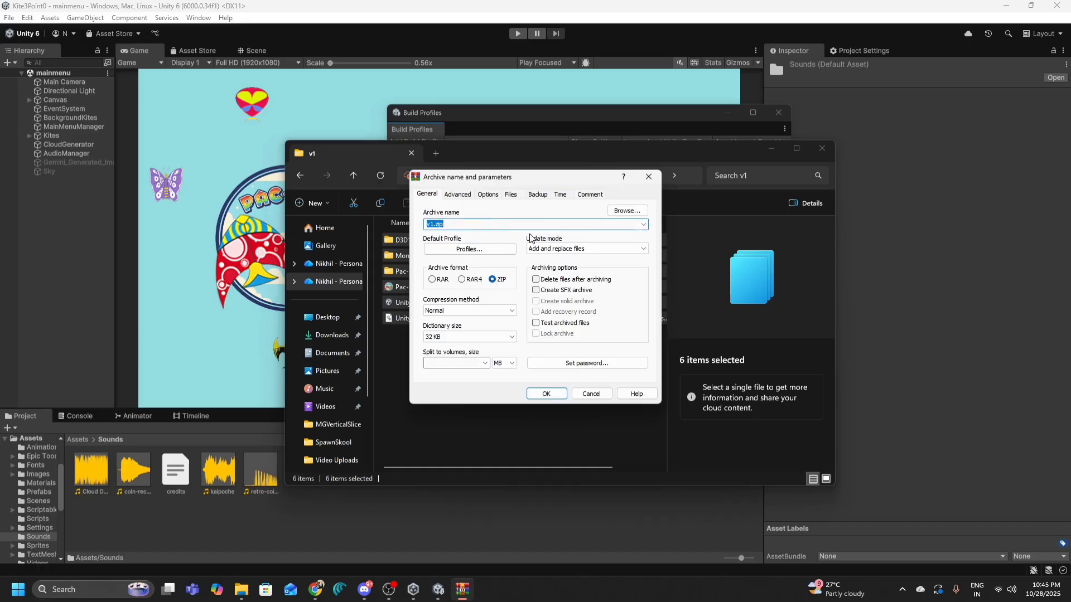
{"action": "key", "text": "End"}
{"action": "type", "text": "kiteflying"}
{"action": "key", "text": "Return"}
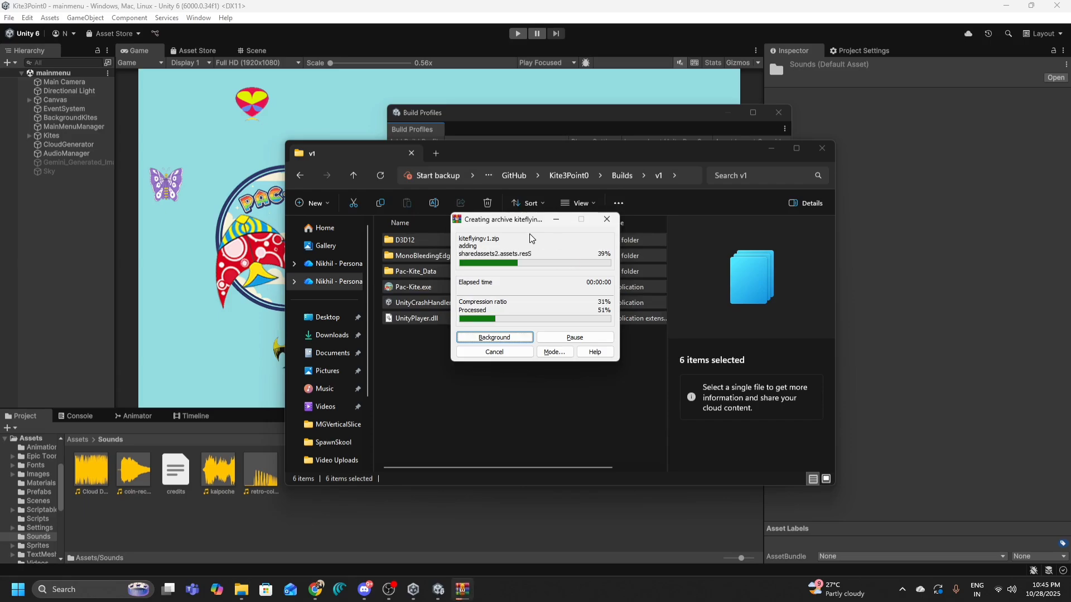
{"action": "left_click", "coordinate": [408, 287]}
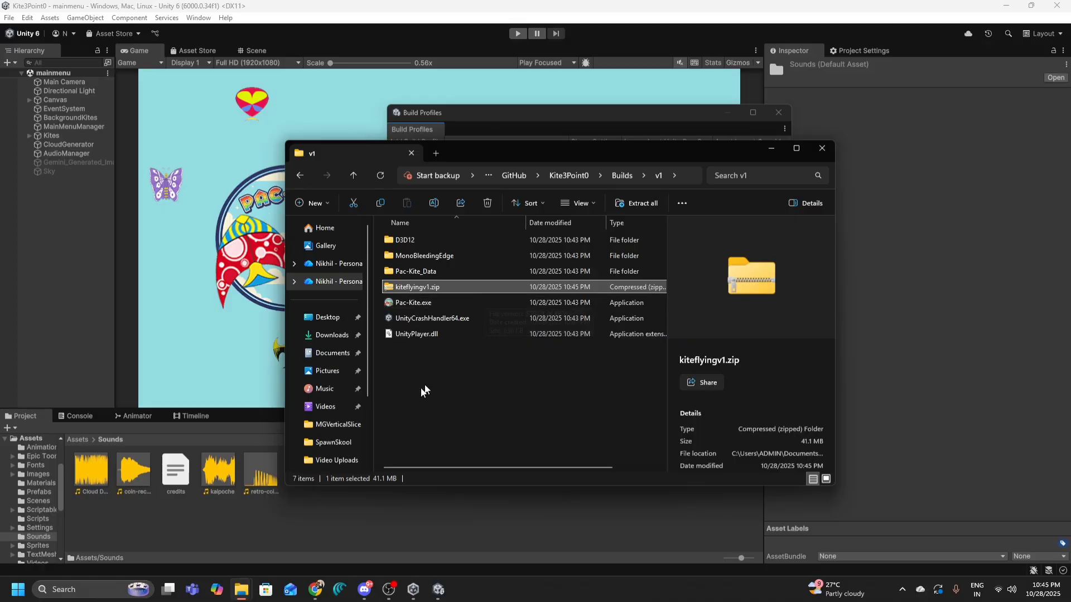
Switch to Chrome and close every tab except the itch.io home page
{"action": "left_click", "coordinate": [315, 591]}
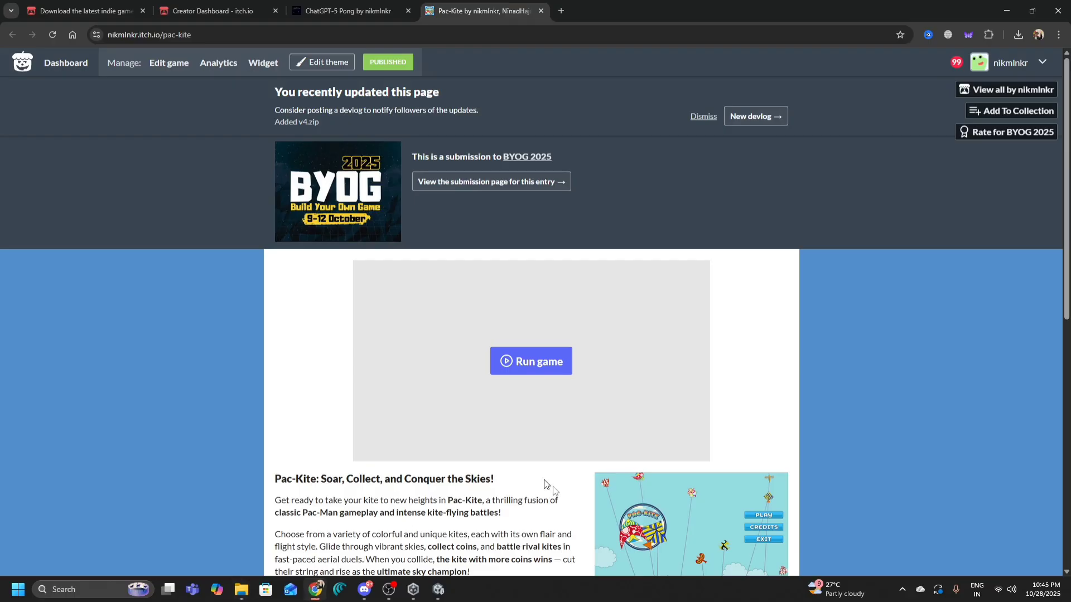
{"action": "left_click", "coordinate": [132, 10]}
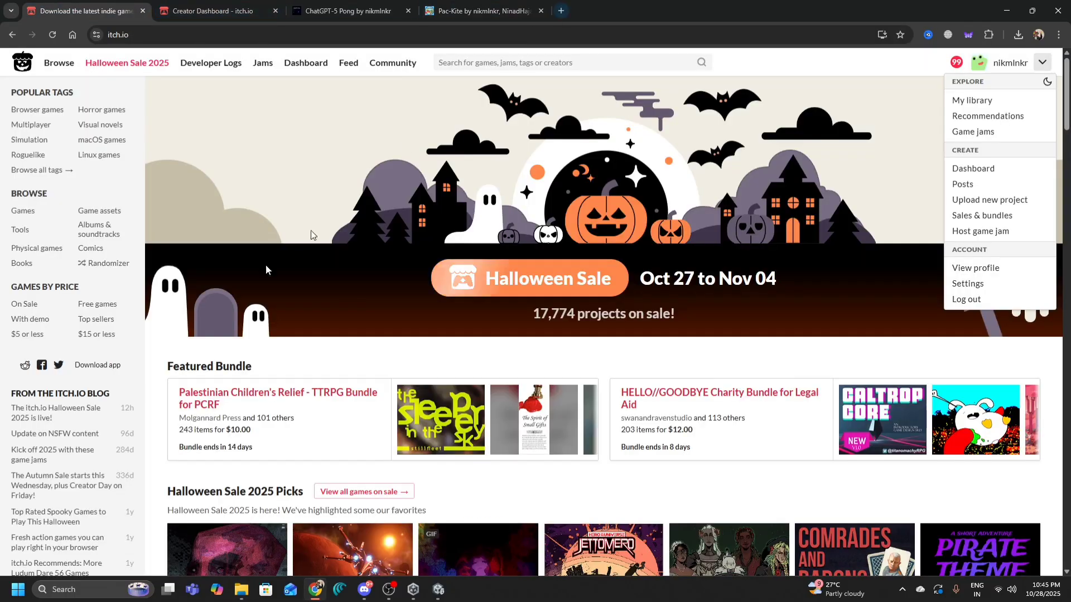
{"action": "middle_click", "coordinate": [192, 8]}
{"action": "middle_click", "coordinate": [192, 7]}
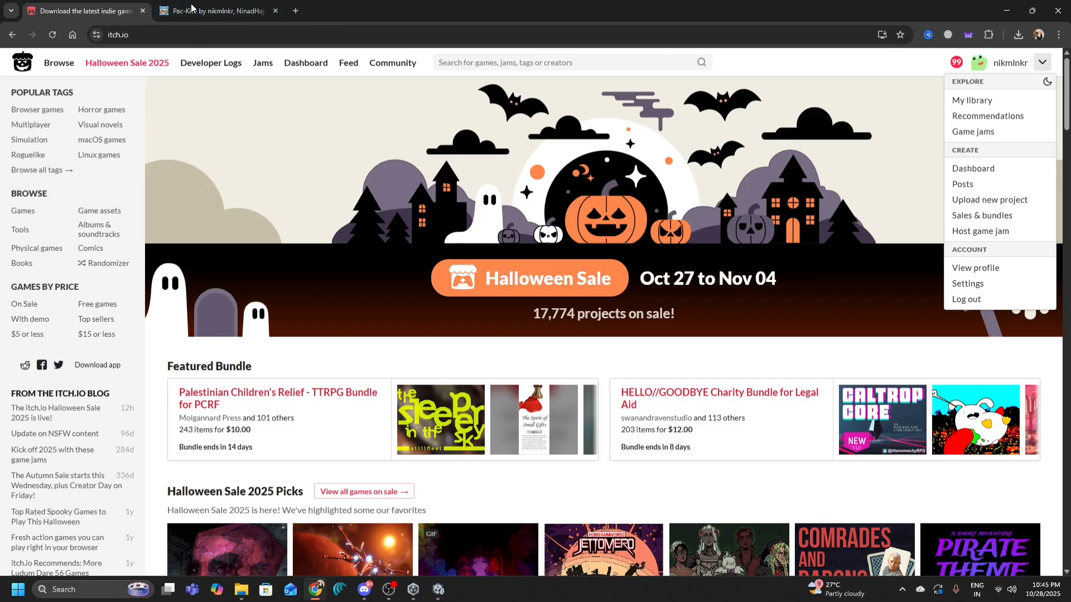
{"action": "middle_click", "coordinate": [191, 8]}
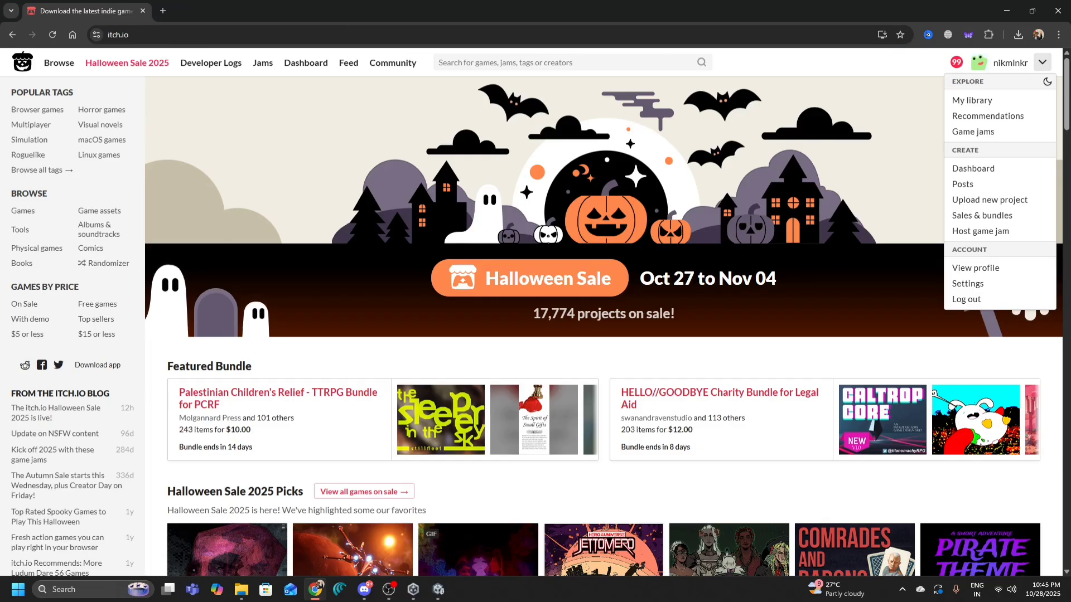
Open the itch.io form for uploading a new project from the account options
{"action": "left_click", "coordinate": [897, 84]}
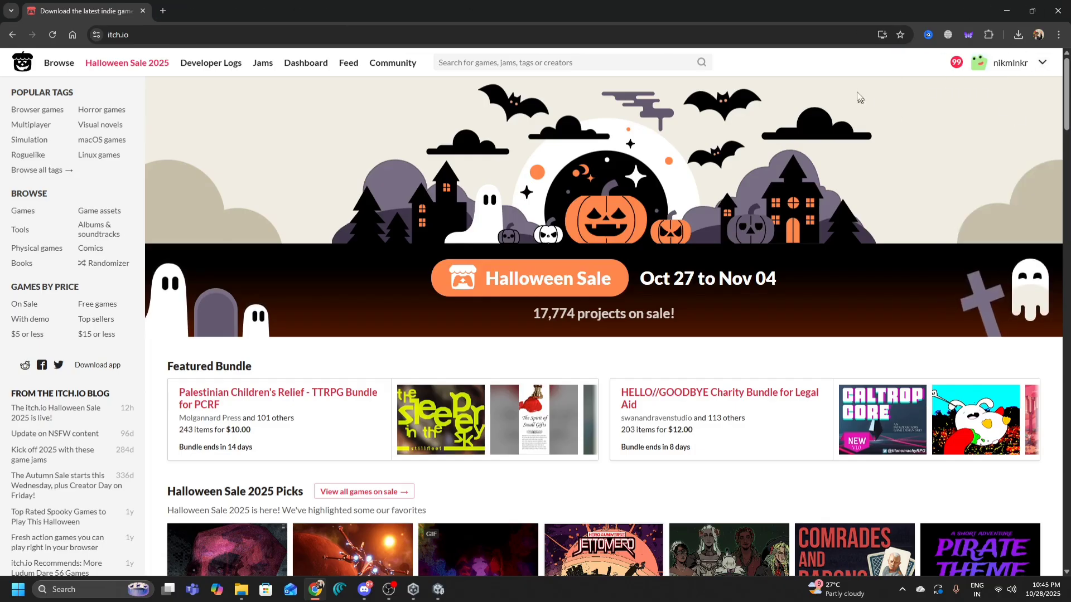
{"action": "left_click", "coordinate": [1043, 65]}
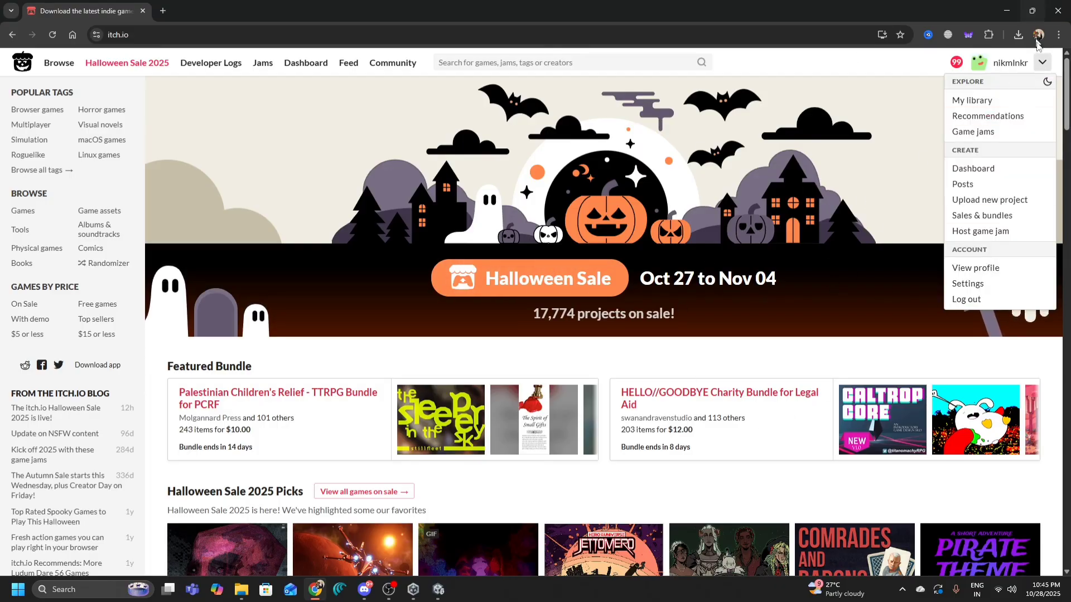
{"action": "left_click", "coordinate": [989, 202]}
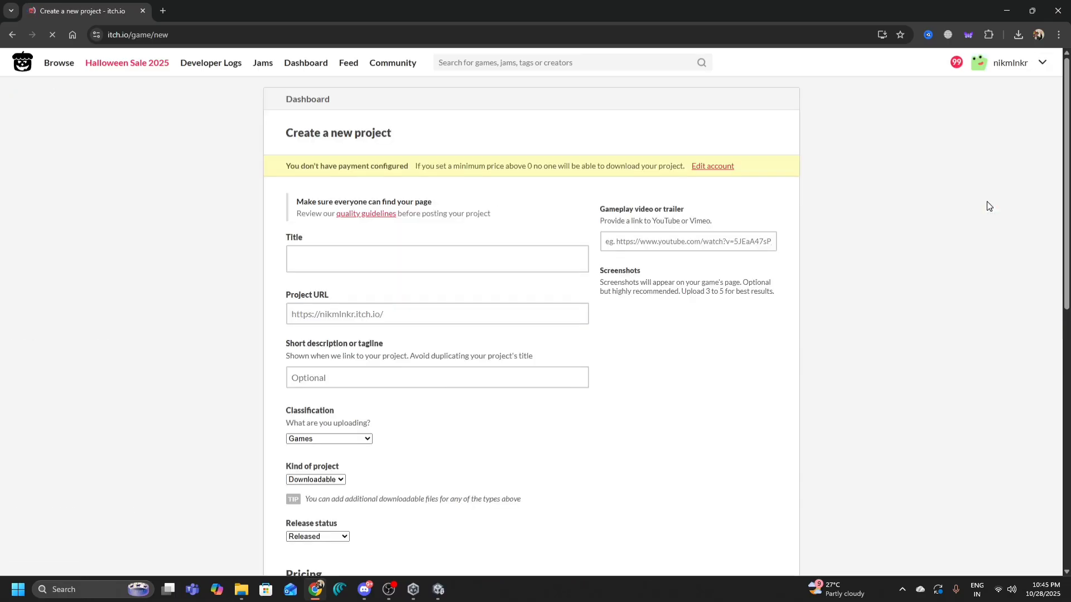
Title the new project PacKite v1 and keep packite-v1 as its project URL
{"action": "left_click", "coordinate": [292, 259]}
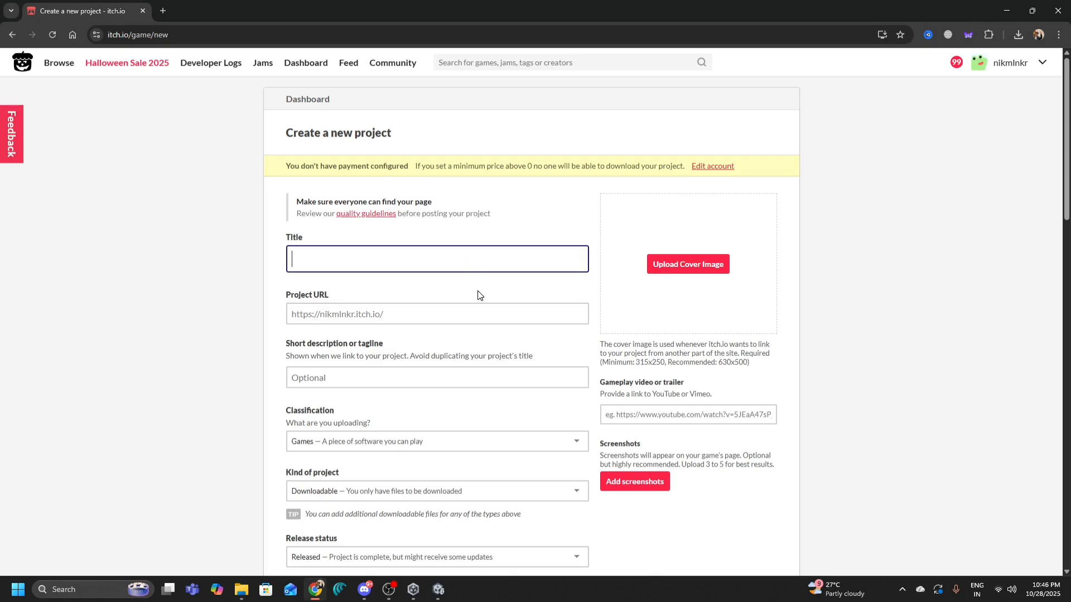
{"action": "type", "text": "PacKite v11"}
{"action": "left_click", "coordinate": [884, 357]}
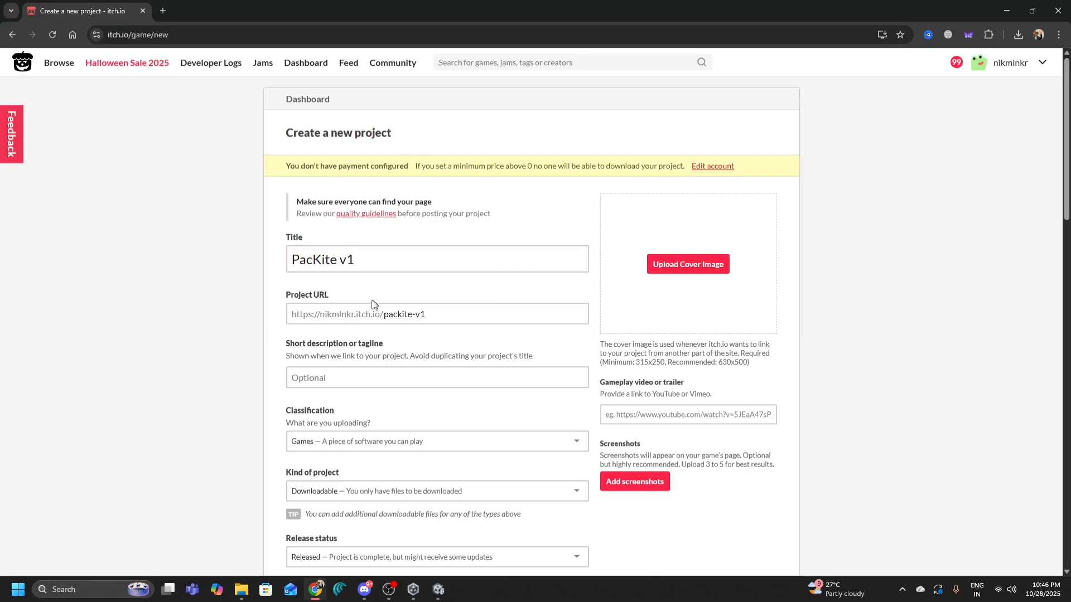
{"action": "left_click_drag", "start_coordinate": [454, 313], "coordinate": [143, 313]}
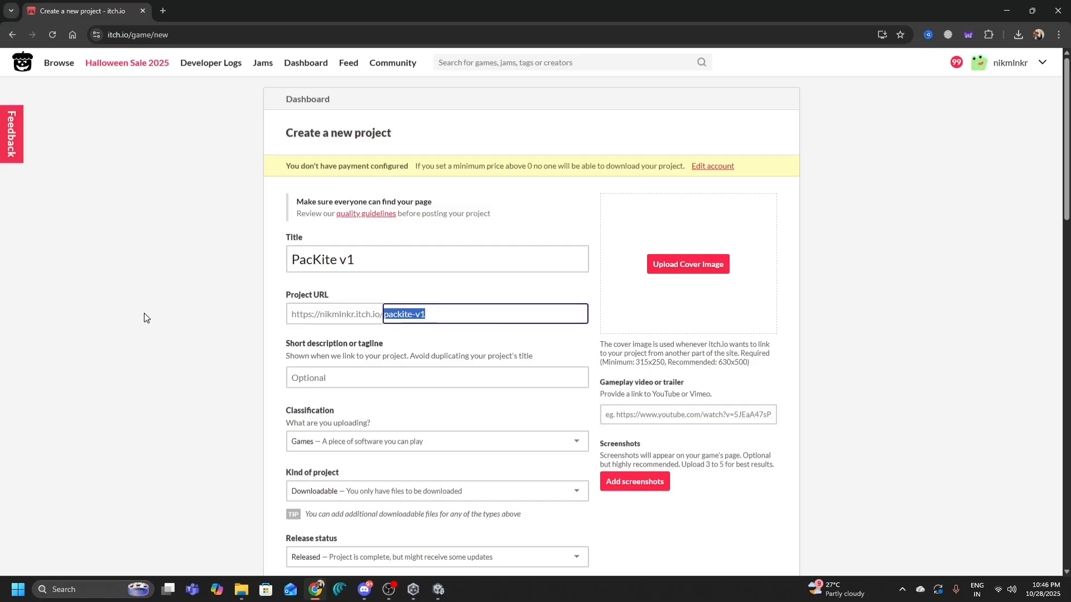
{"action": "left_click", "coordinate": [143, 313]}
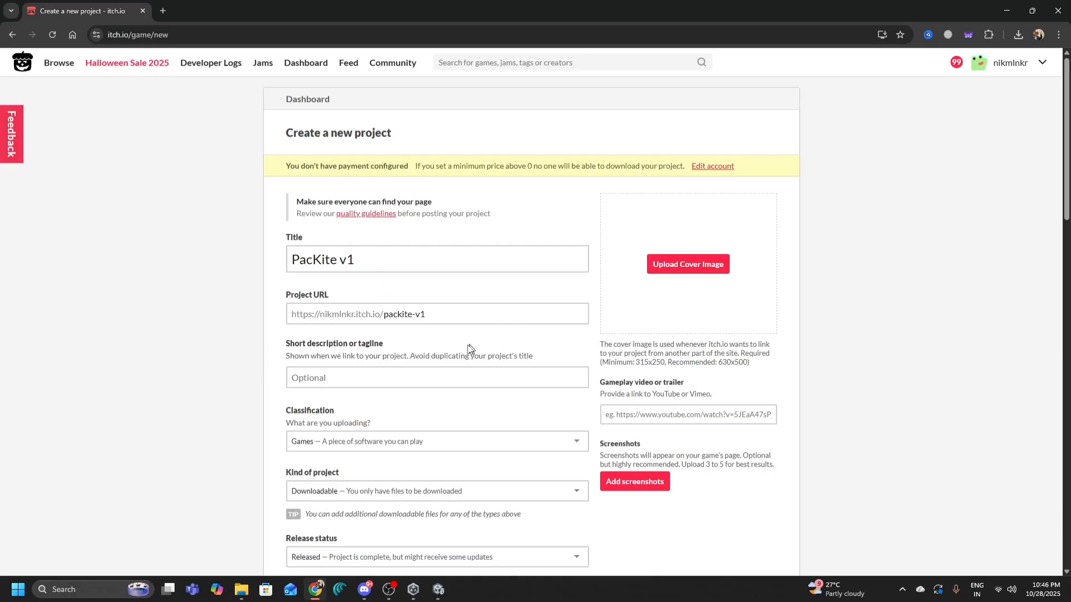
Enter the tagline "Flying kites the pac-man way" and classify the project as Games
{"action": "left_click", "coordinate": [450, 377]}
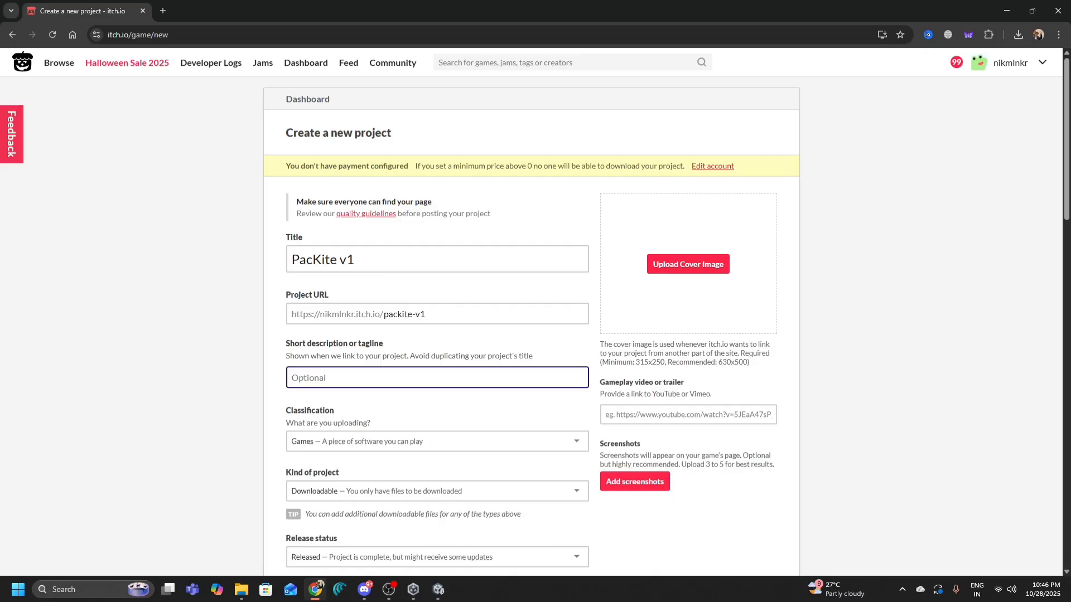
{"action": "type", "text": "Flty"}
{"action": "type", "text": "ying kites the pac-man way"}
{"action": "left_click", "coordinate": [371, 441]}
{"action": "left_click", "coordinate": [323, 461]}
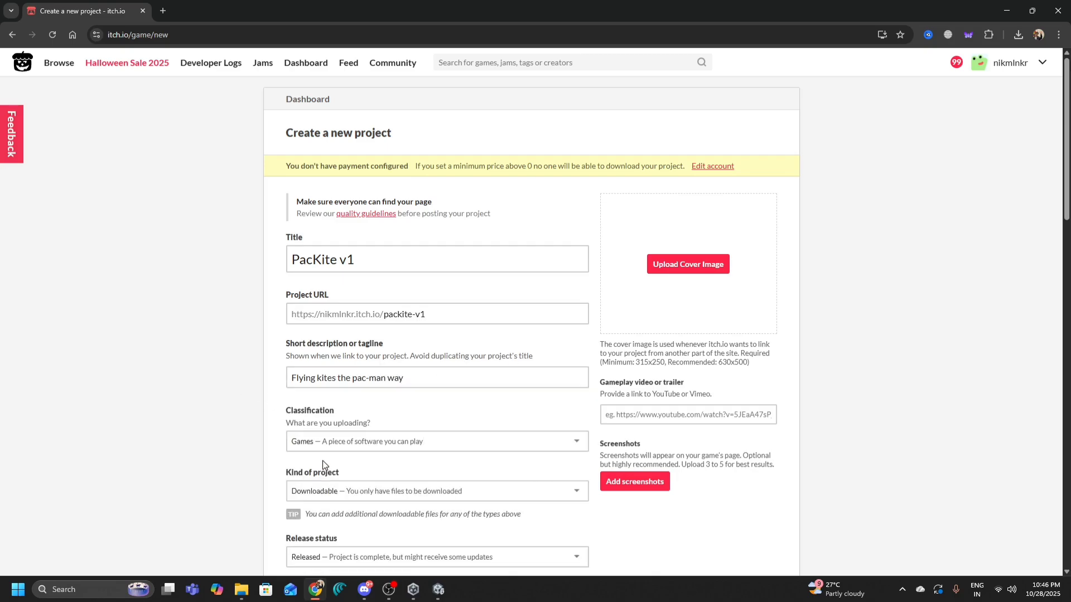
Choose Released as the project's release status
{"action": "scroll", "coordinate": [447, 447], "scroll_direction": "down", "scroll_amount": 4}
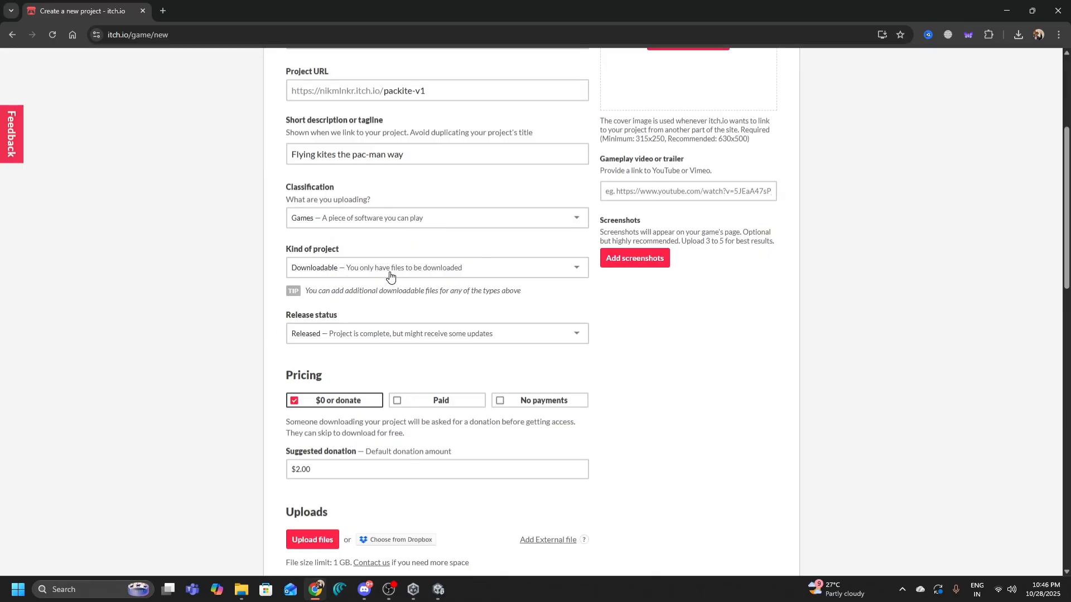
{"action": "left_click", "coordinate": [319, 335]}
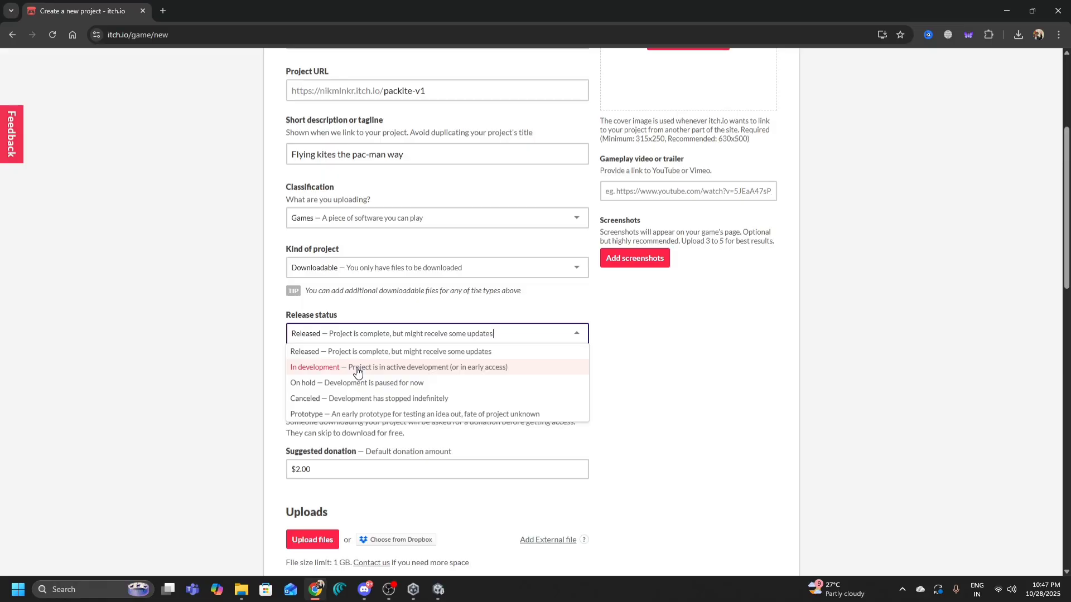
{"action": "left_click", "coordinate": [397, 354]}
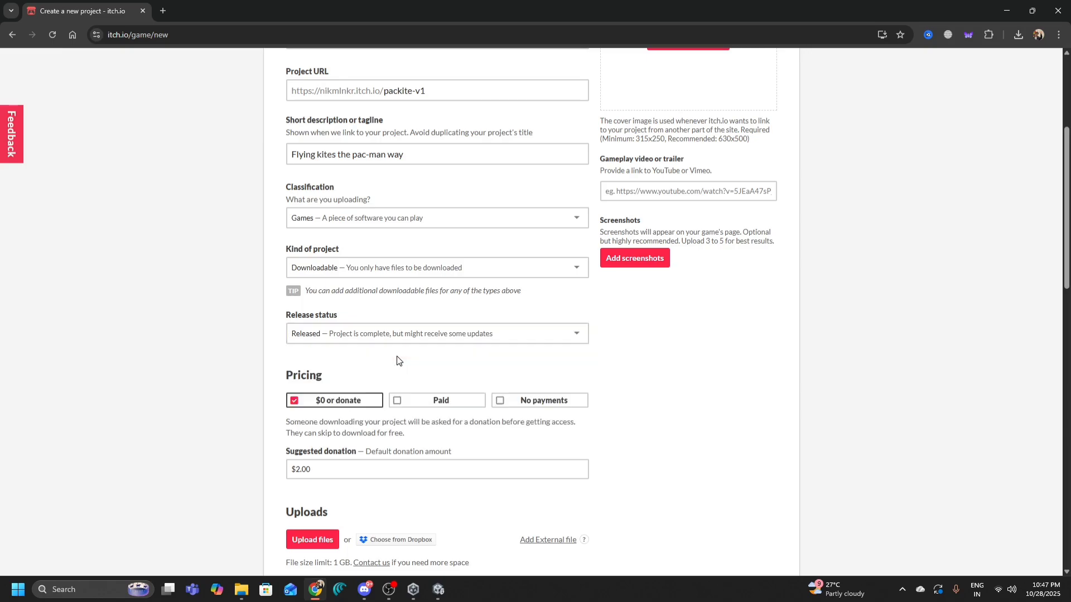
Upload kiteflyingv1.zip from the Kite3Point0\Builds\v1 folder as the project's game file
{"action": "scroll", "coordinate": [673, 264], "scroll_direction": "down", "scroll_amount": 3}
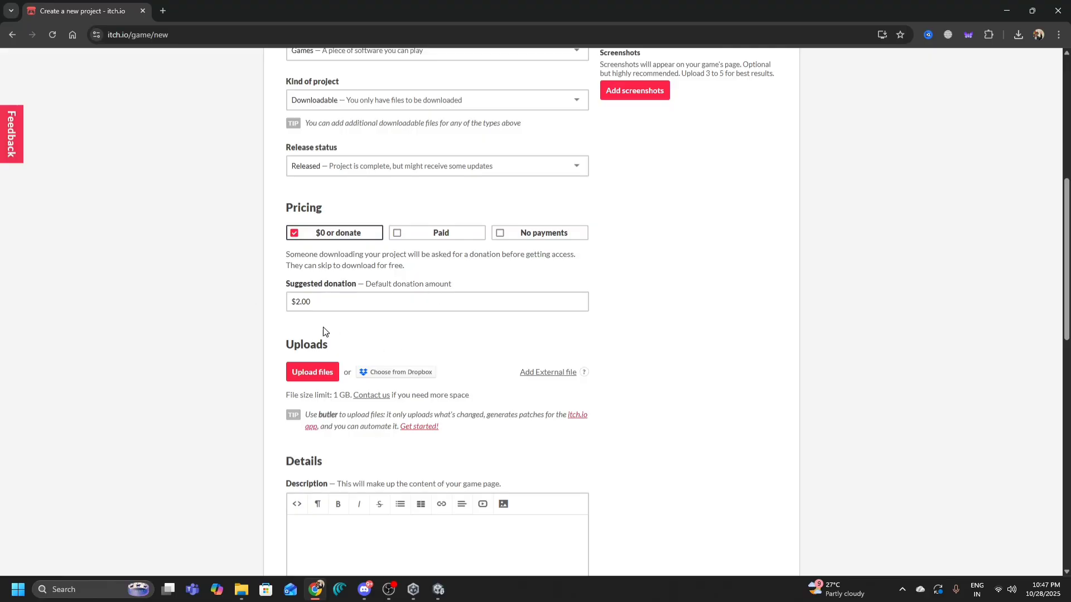
{"action": "scroll", "coordinate": [322, 328], "scroll_direction": "down", "scroll_amount": 1}
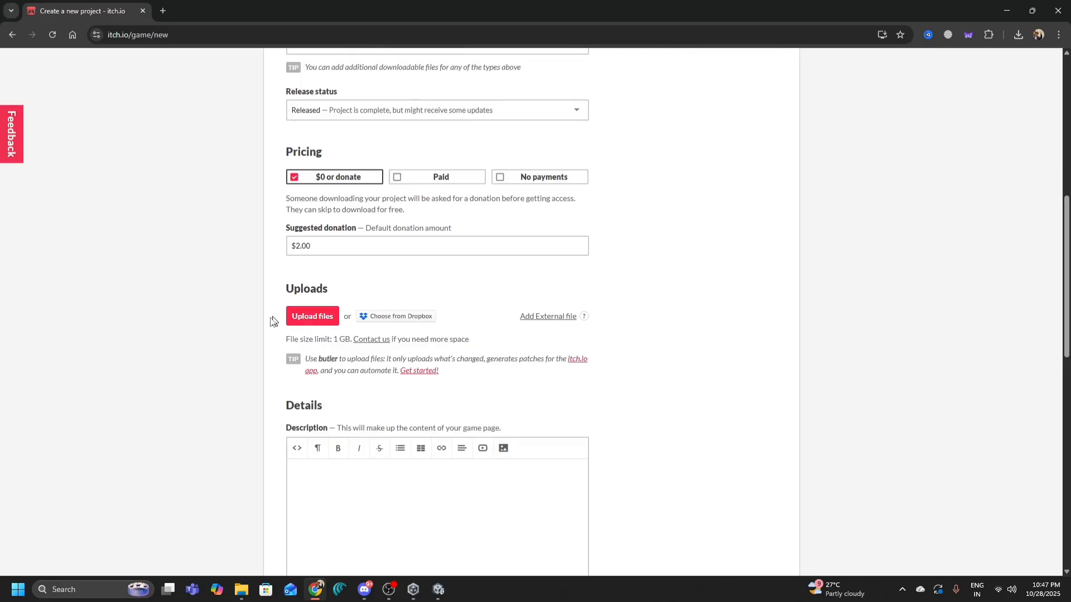
{"action": "left_click", "coordinate": [303, 316]}
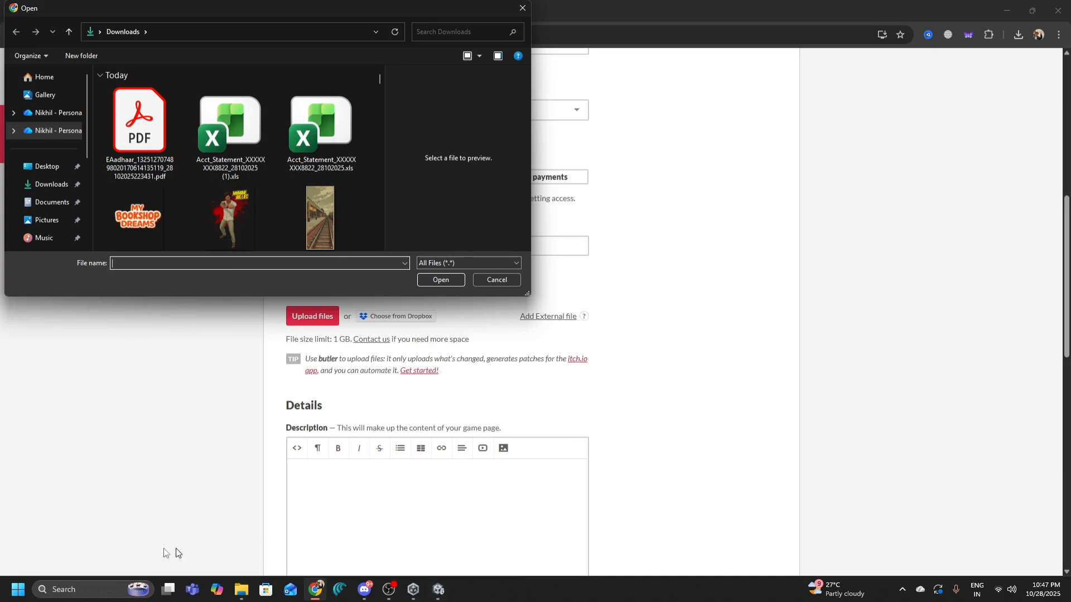
{"action": "mouse_move", "coordinate": [241, 590]}
{"action": "left_click", "coordinate": [491, 539]}
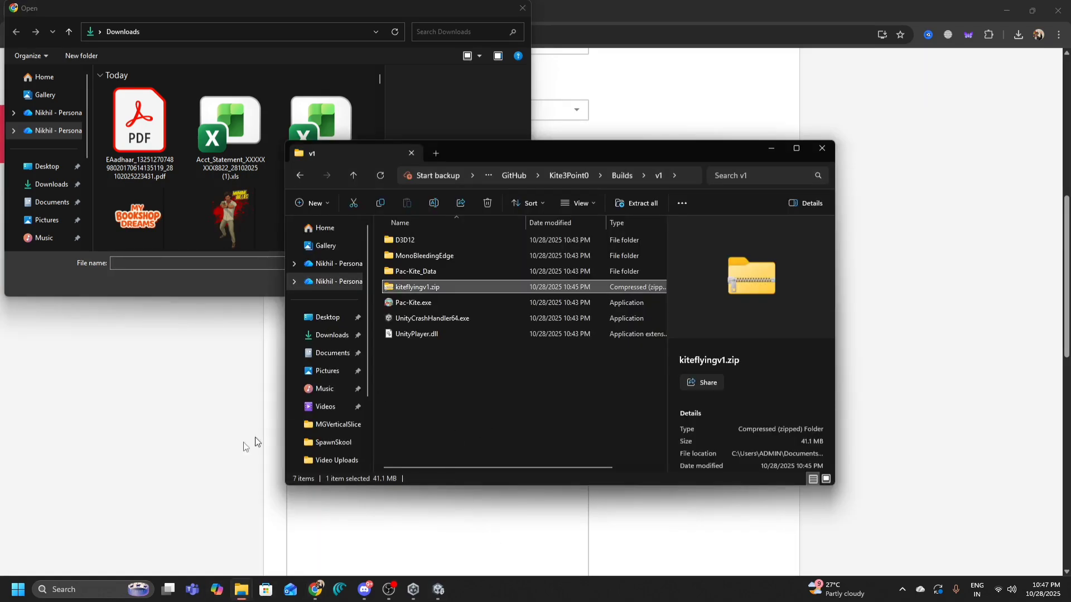
{"action": "left_click", "coordinate": [691, 176]}
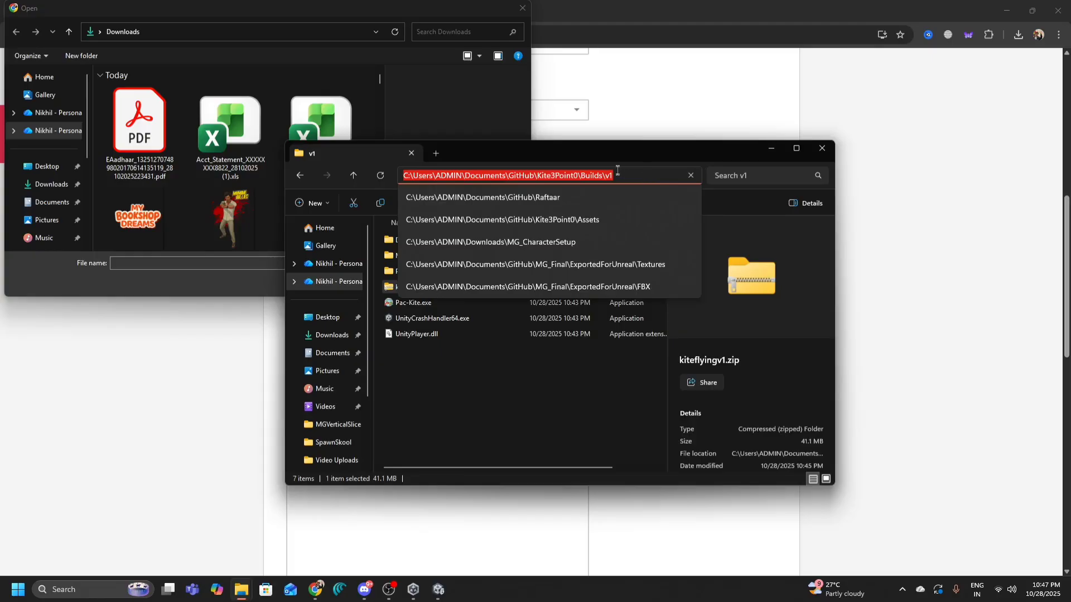
{"action": "left_click", "coordinate": [158, 261]}
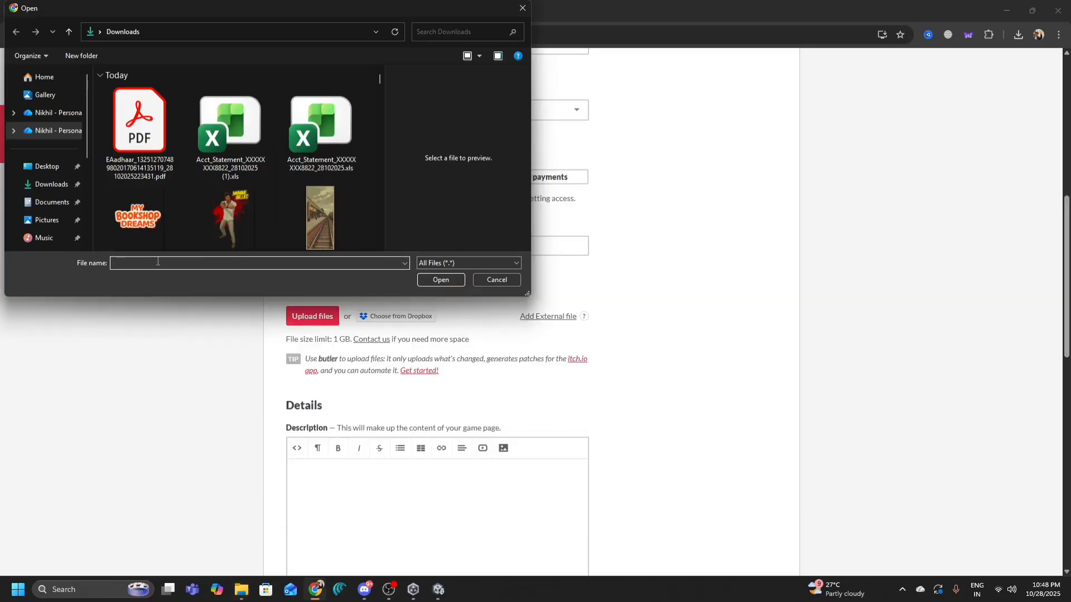
{"action": "type", "text": "C:\\Users\\Nikhil\\Documents\\GitHub\\Kite3Point0\\Builds\\v1"}
{"action": "key", "text": "Return"}
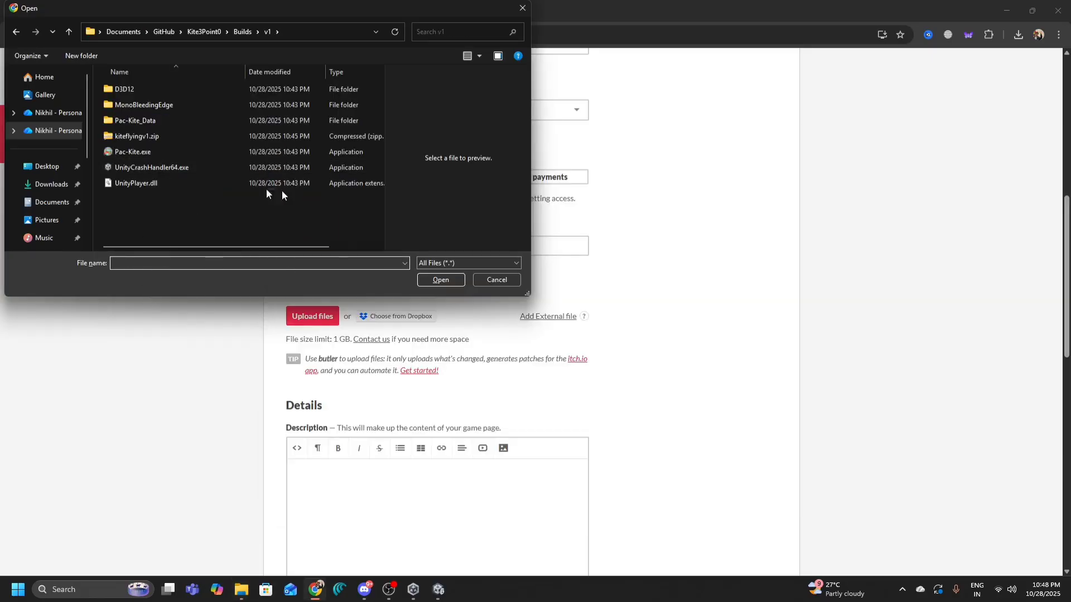
{"action": "left_click", "coordinate": [136, 135]}
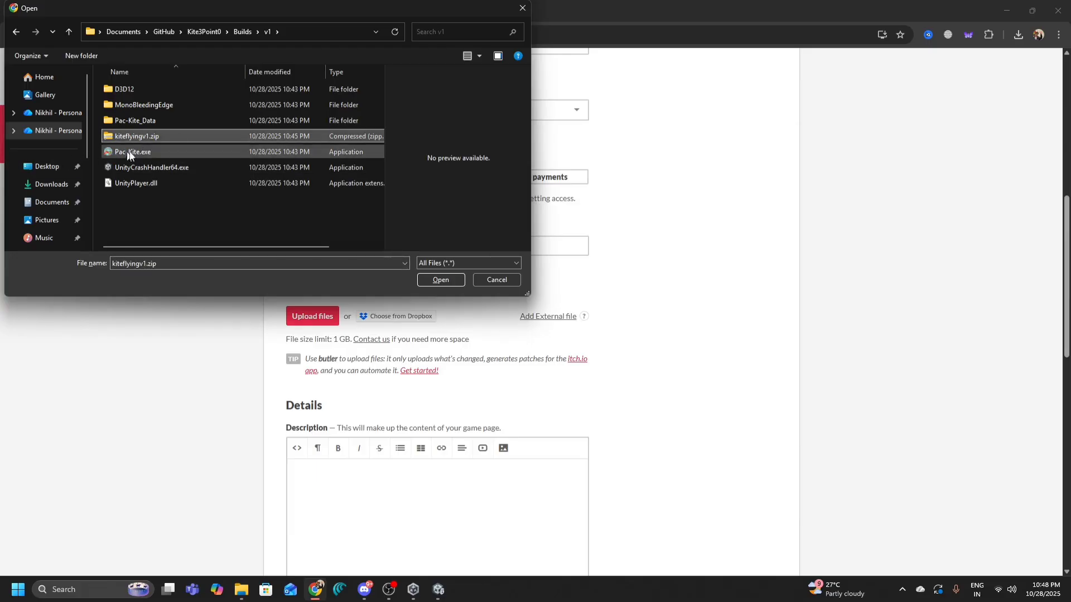
{"action": "left_click", "coordinate": [439, 280]}
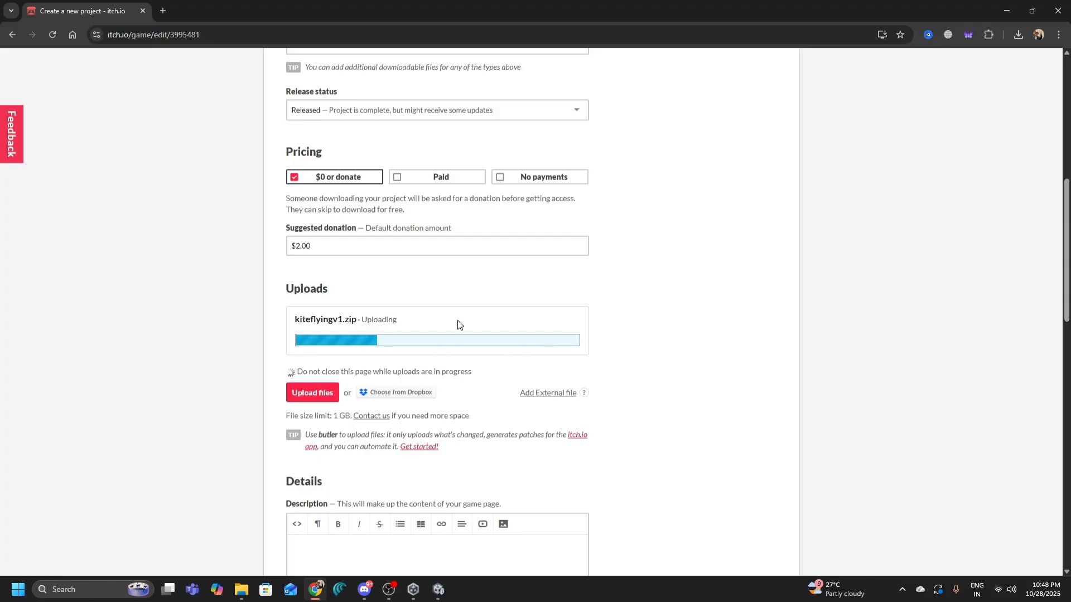
Write the project description "This is a kite flying game with Pacman elements in it"
{"action": "scroll", "coordinate": [517, 377], "scroll_direction": "down", "scroll_amount": 4}
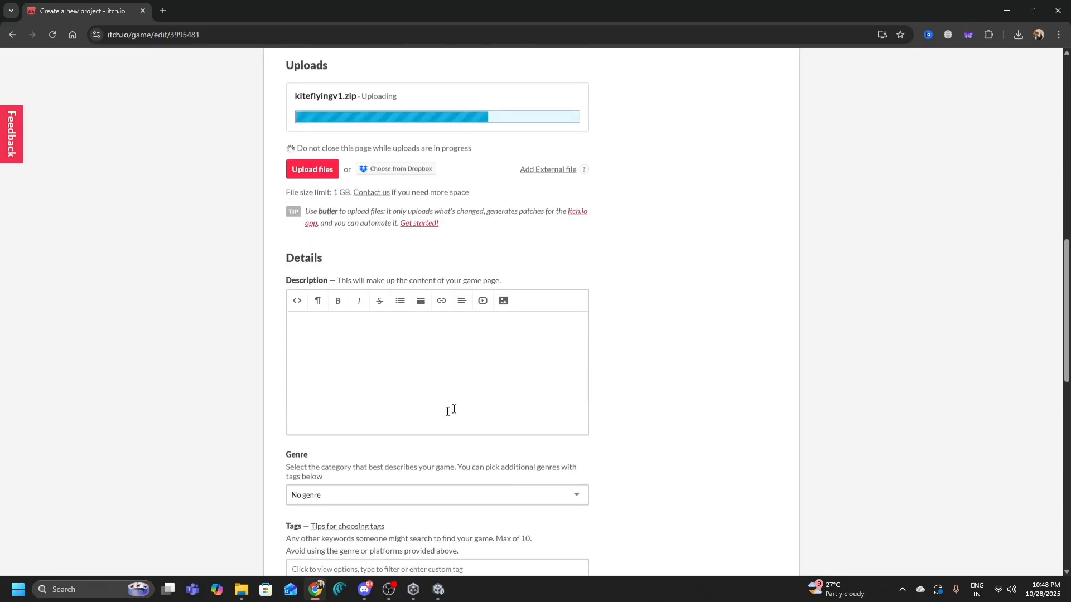
{"action": "left_click", "coordinate": [449, 411]}
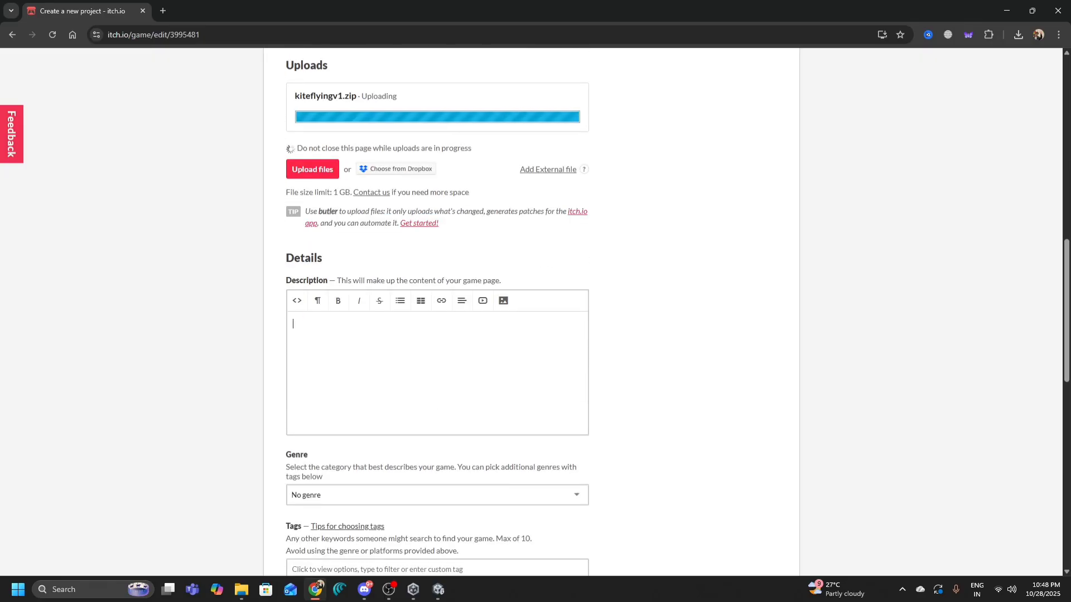
{"action": "type", "text": "This is a klite fl"}
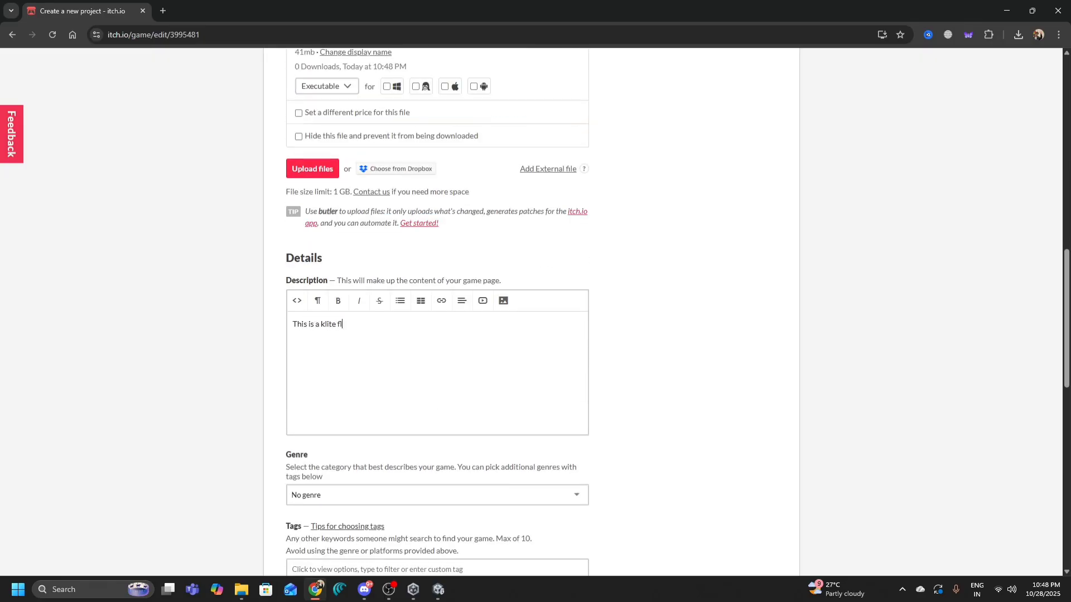
{"action": "type", "text": "ying"}
{"action": "key", "text": "BackSpace"}
{"action": "key", "text": "BackSpace"}
{"action": "key", "text": "BackSpace"}
{"action": "key", "text": "BackSpace"}
{"action": "key", "text": "BackSpace"}
{"action": "key", "text": "BackSpace"}
{"action": "key", "text": "BackSpace"}
{"action": "key", "text": "BackSpace"}
{"action": "key", "text": "BackSpace"}
{"action": "key", "text": "BackSpace"}
{"action": "key", "text": "BackSpace"}
{"action": "key", "text": "BackSpace"}
{"action": "type", "text": "kite flying game w"}
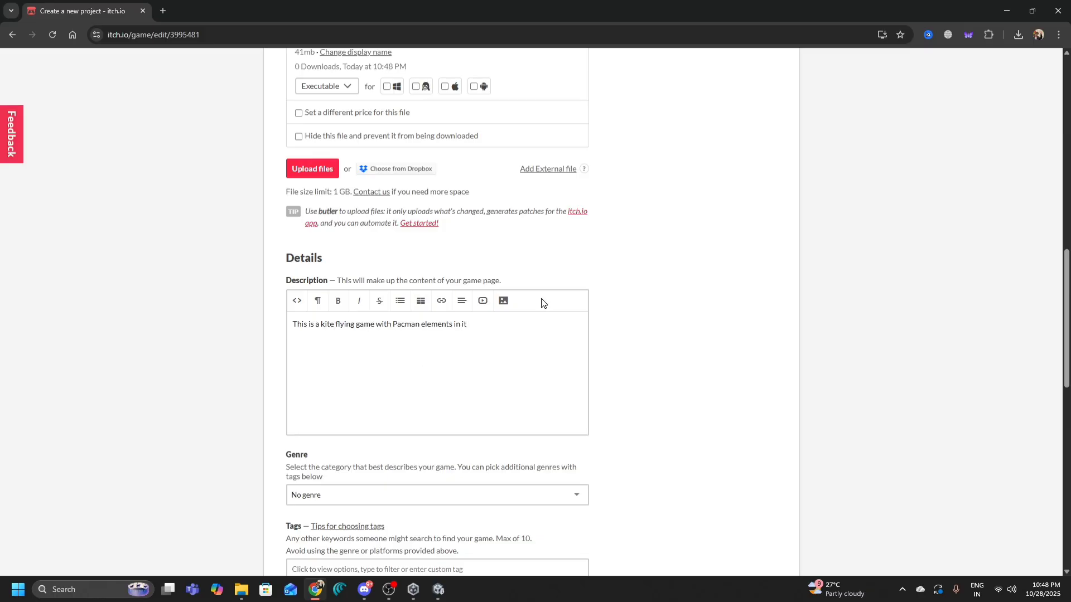
Set the project's genre to Fighting
{"action": "scroll", "coordinate": [543, 304], "scroll_direction": "down", "scroll_amount": 1}
{"action": "left_click", "coordinate": [361, 440]}
{"action": "scroll", "coordinate": [758, 350], "scroll_direction": "down", "scroll_amount": 3}
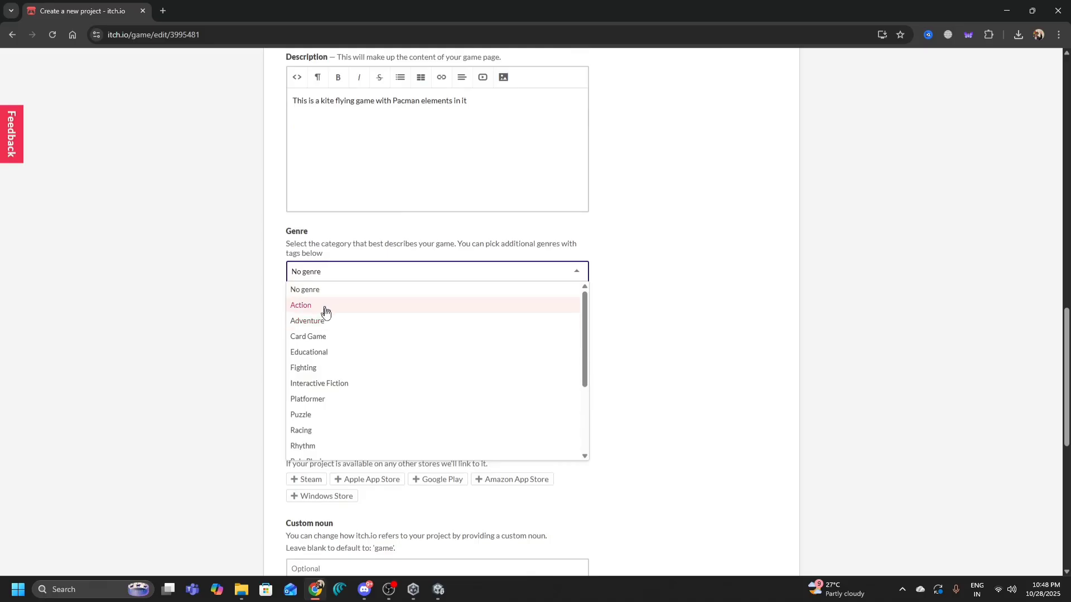
{"action": "left_click", "coordinate": [322, 367]}
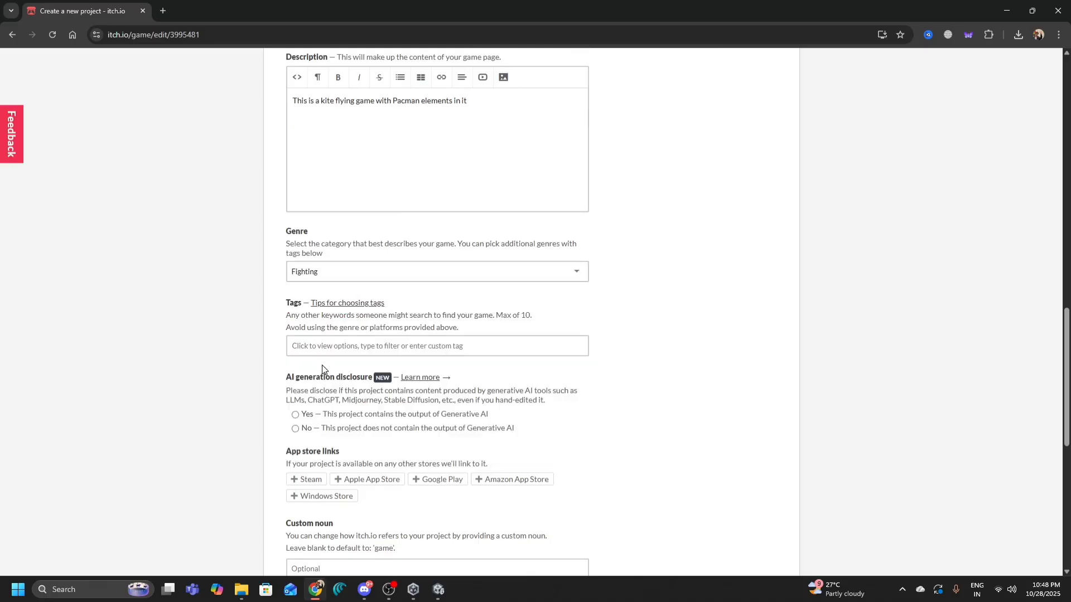
Change the project's genre to Survival
{"action": "left_click", "coordinate": [354, 274]}
{"action": "scroll", "coordinate": [342, 407], "scroll_direction": "down", "scroll_amount": 1}
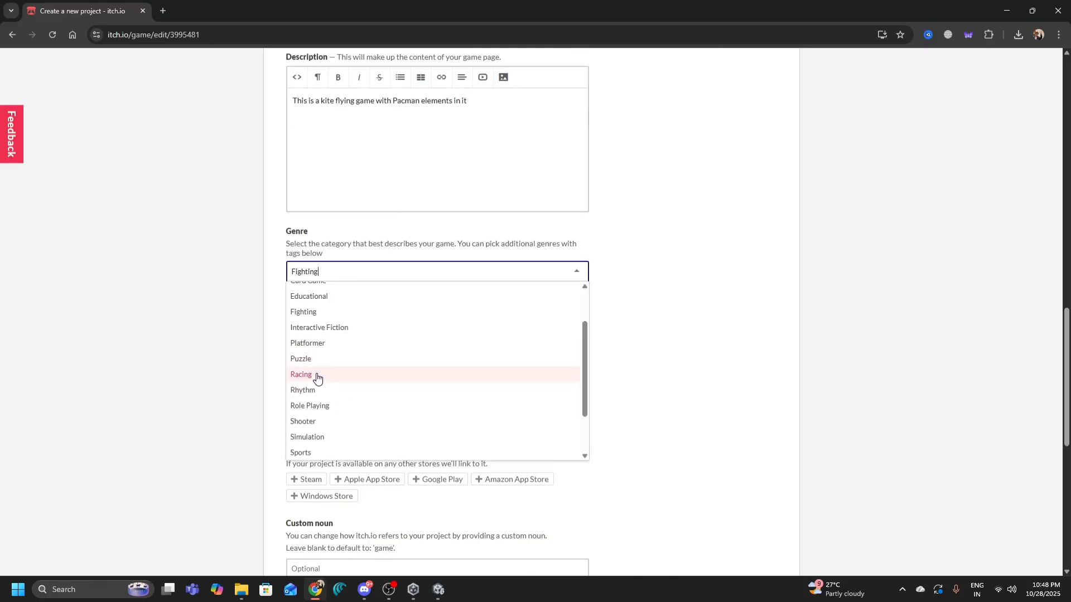
{"action": "scroll", "coordinate": [328, 410], "scroll_direction": "down", "scroll_amount": 1}
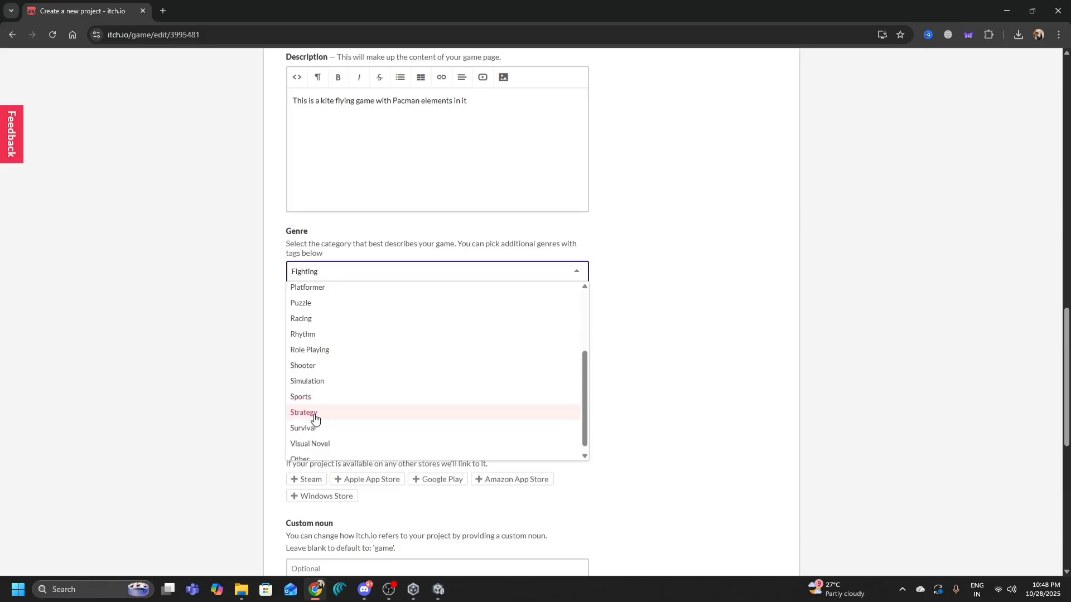
{"action": "scroll", "coordinate": [334, 417], "scroll_direction": "down", "scroll_amount": 1}
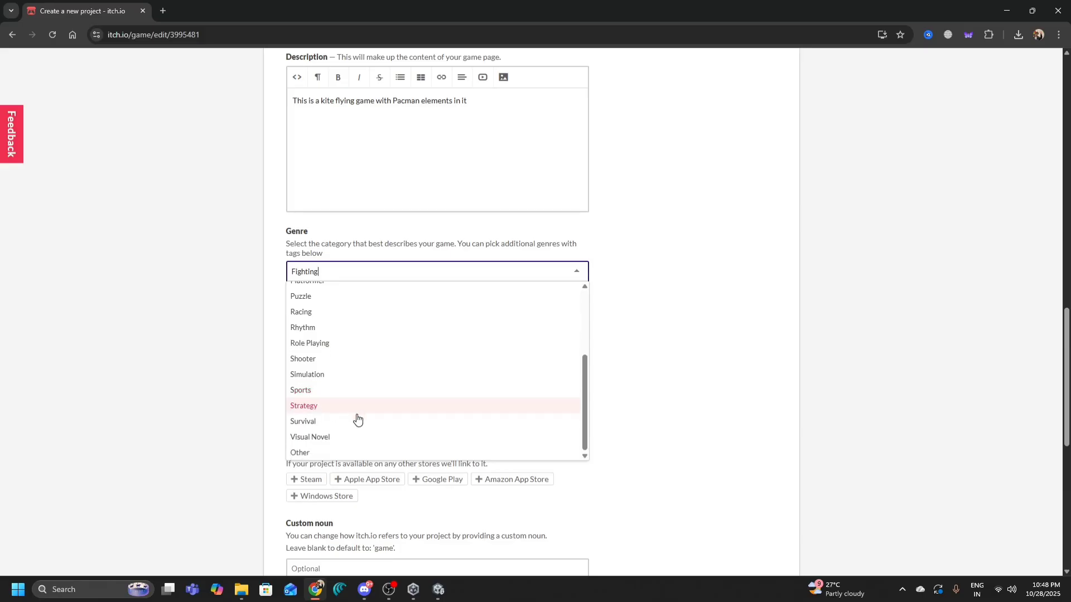
{"action": "left_click", "coordinate": [322, 421]}
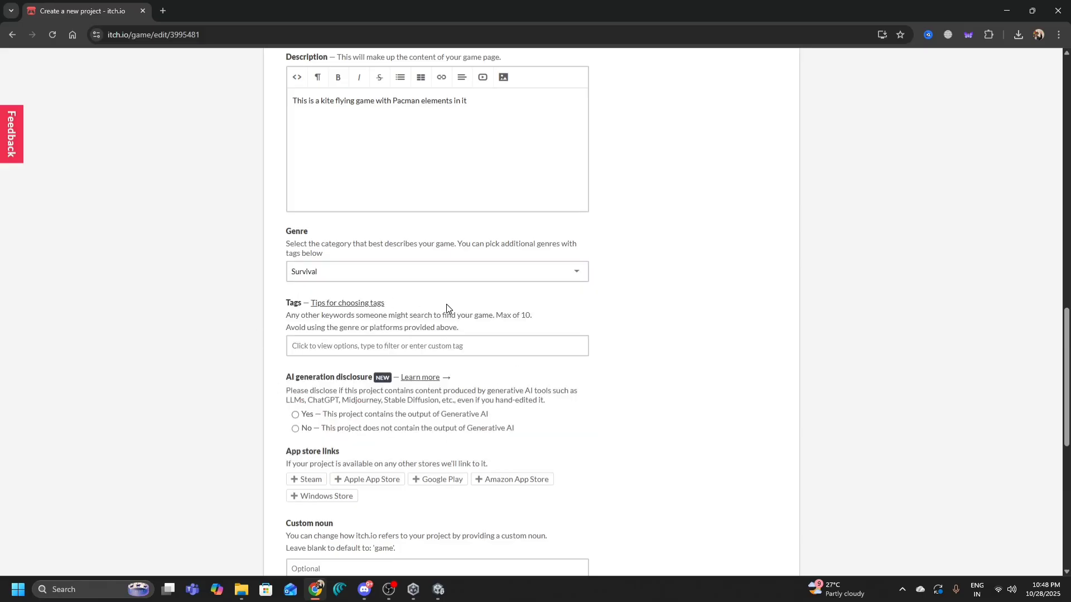
Add the tags 2d and action to the project
{"action": "left_click", "coordinate": [429, 346]}
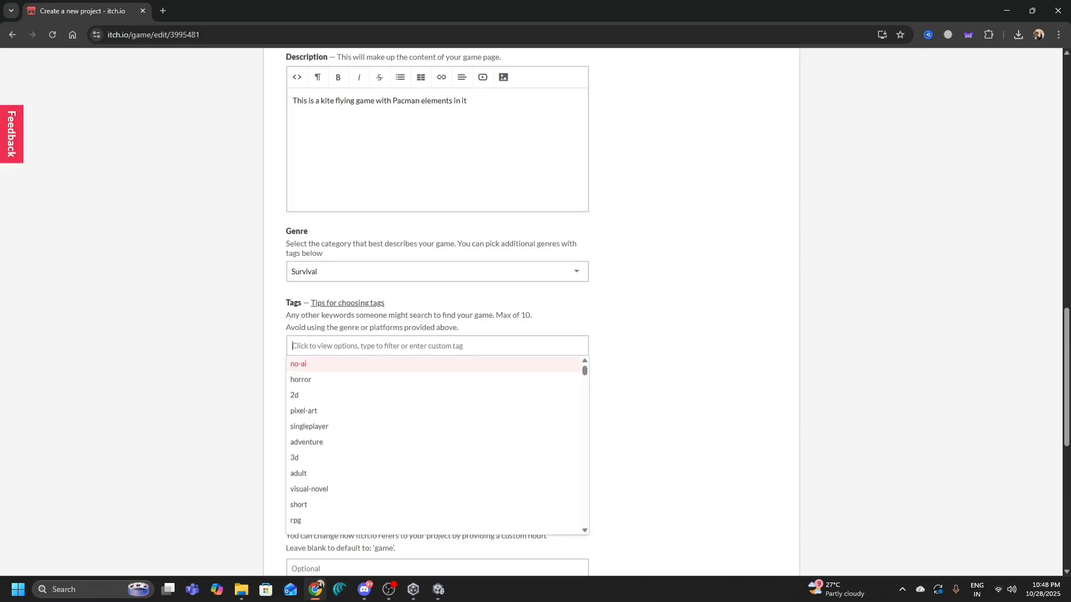
{"action": "left_click", "coordinate": [306, 396]}
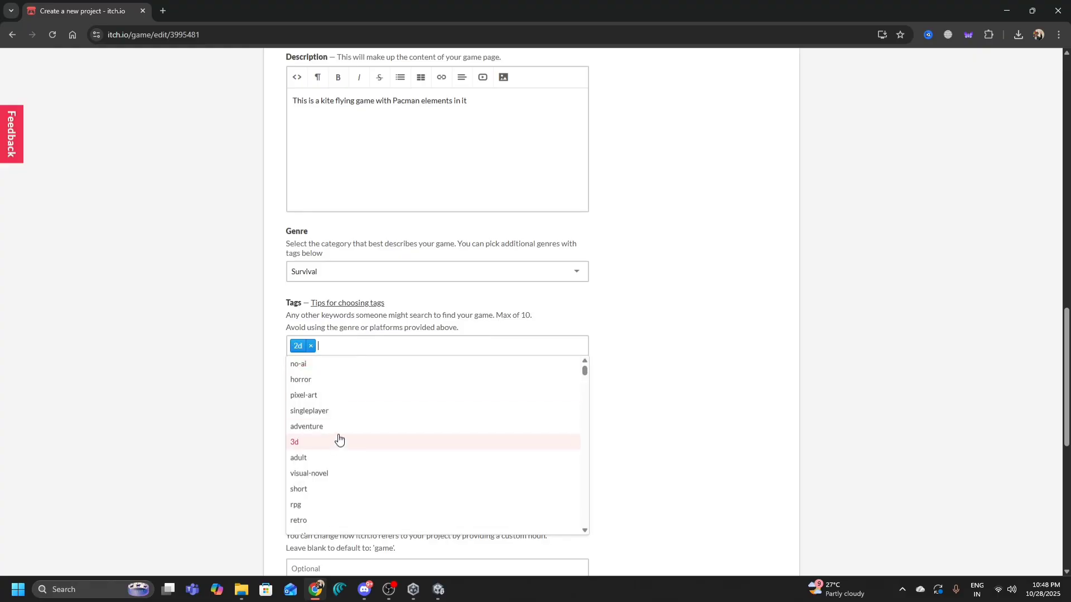
{"action": "scroll", "coordinate": [368, 472], "scroll_direction": "down", "scroll_amount": 1}
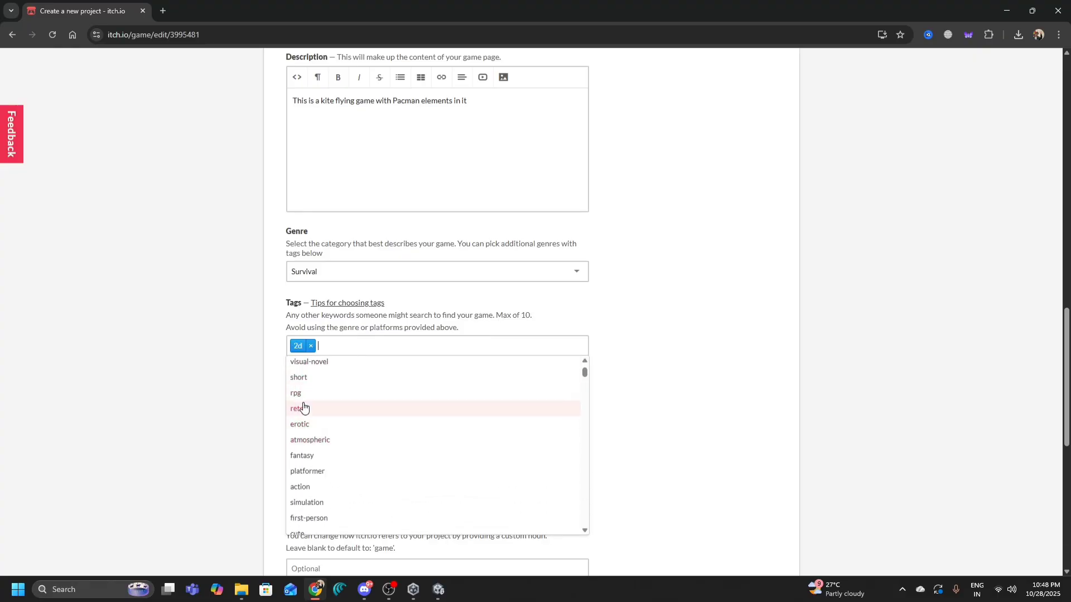
{"action": "left_click", "coordinate": [325, 485]}
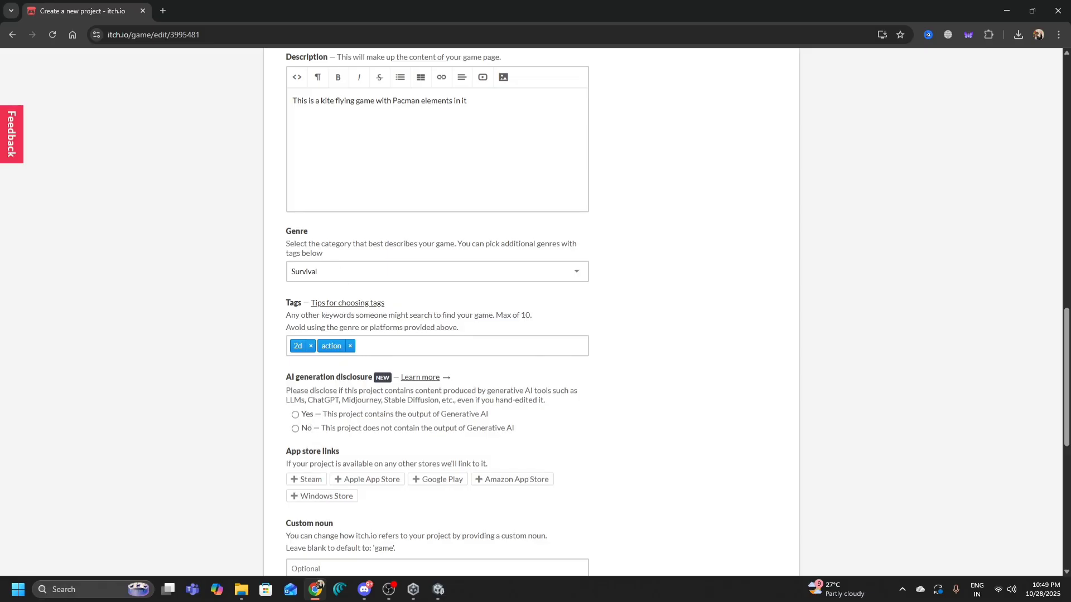
Disclose that the project contains generative AI output, and classify the AI-generated content as Graphics and Code
{"action": "left_click", "coordinate": [296, 415]}
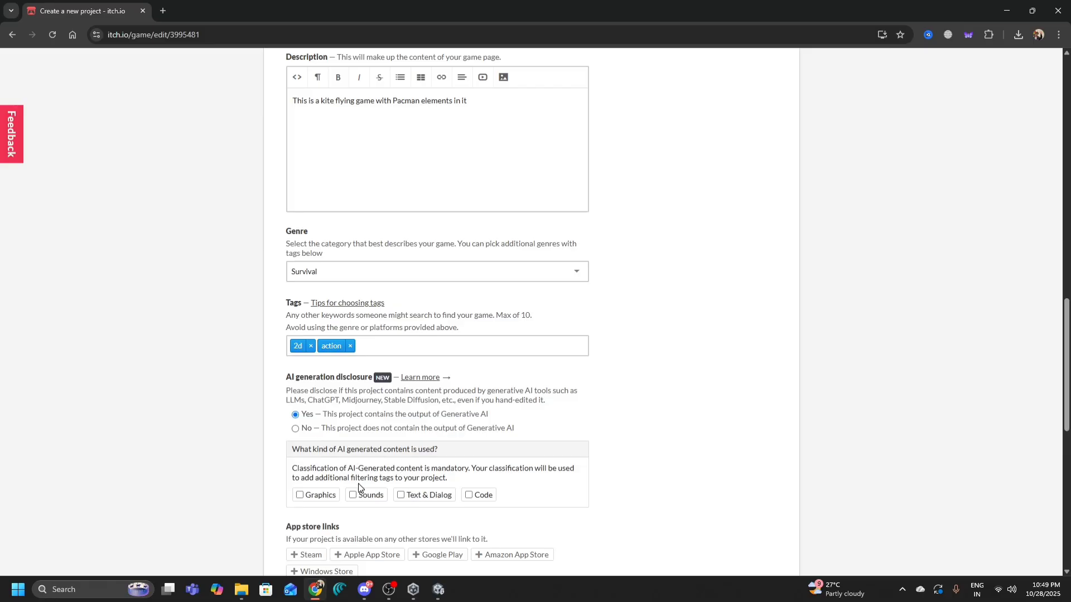
{"action": "left_click", "coordinate": [472, 496]}
{"action": "left_click", "coordinate": [300, 496]}
{"action": "scroll", "coordinate": [363, 404], "scroll_direction": "down", "scroll_amount": 3}
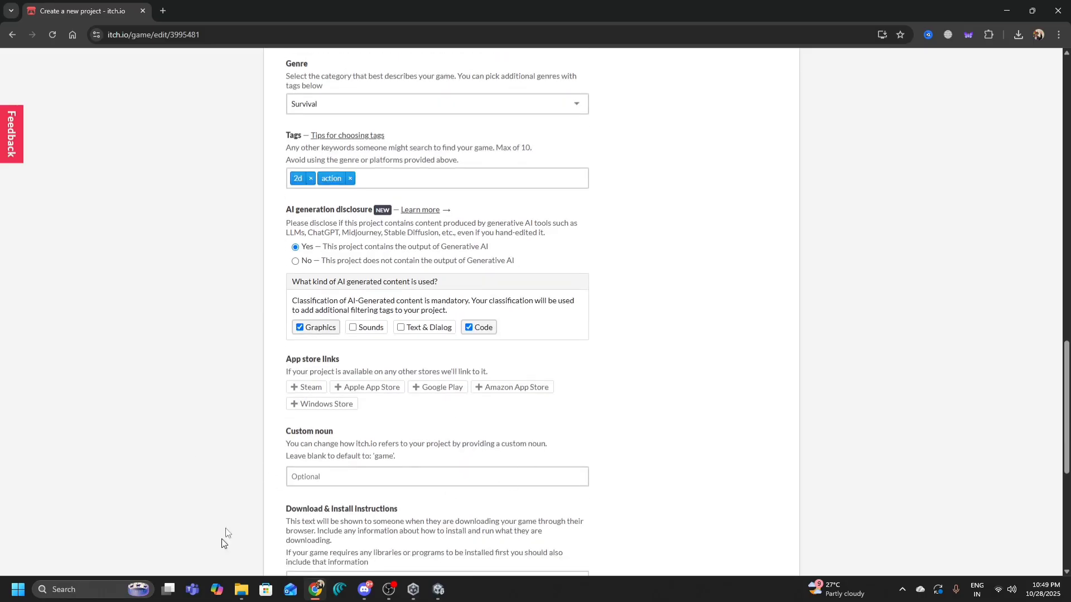
{"action": "left_click_drag", "start_coordinate": [284, 372], "coordinate": [553, 442]}
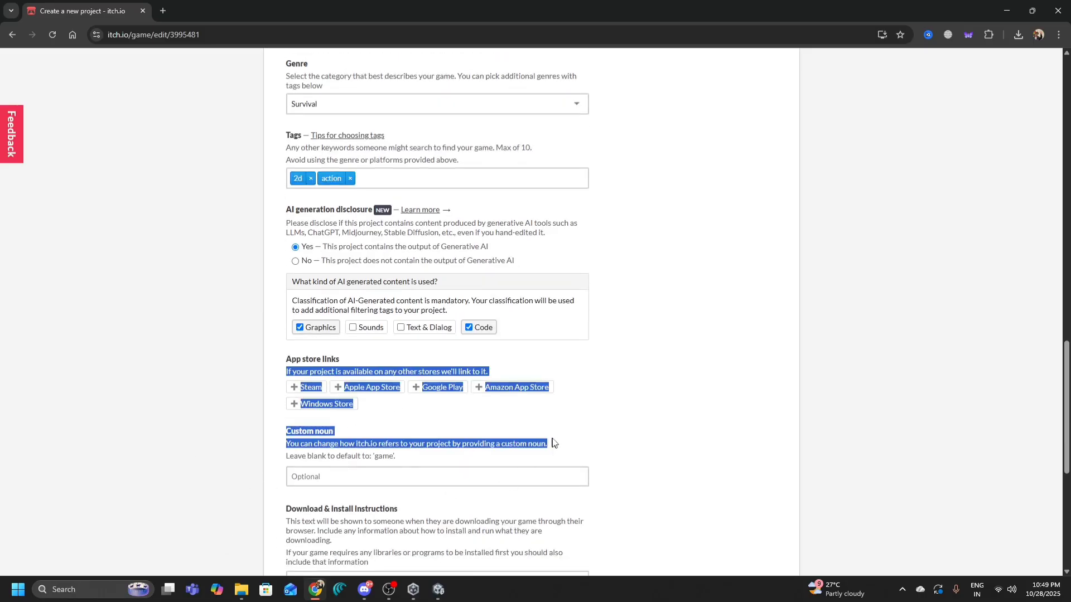
{"action": "left_click", "coordinate": [601, 412]}
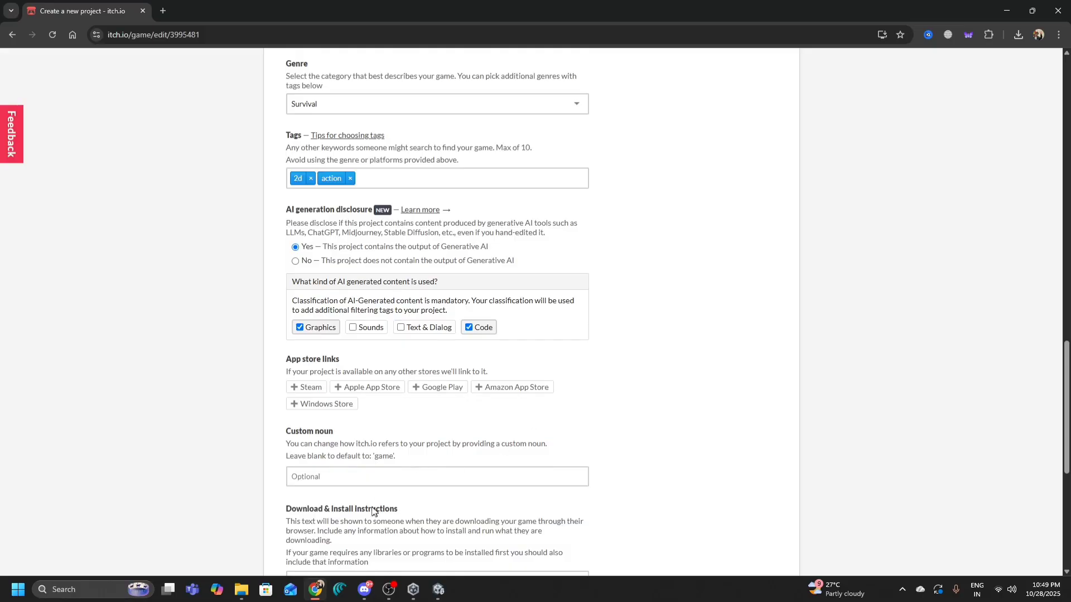
{"action": "scroll", "coordinate": [373, 512], "scroll_direction": "down", "scroll_amount": 3}
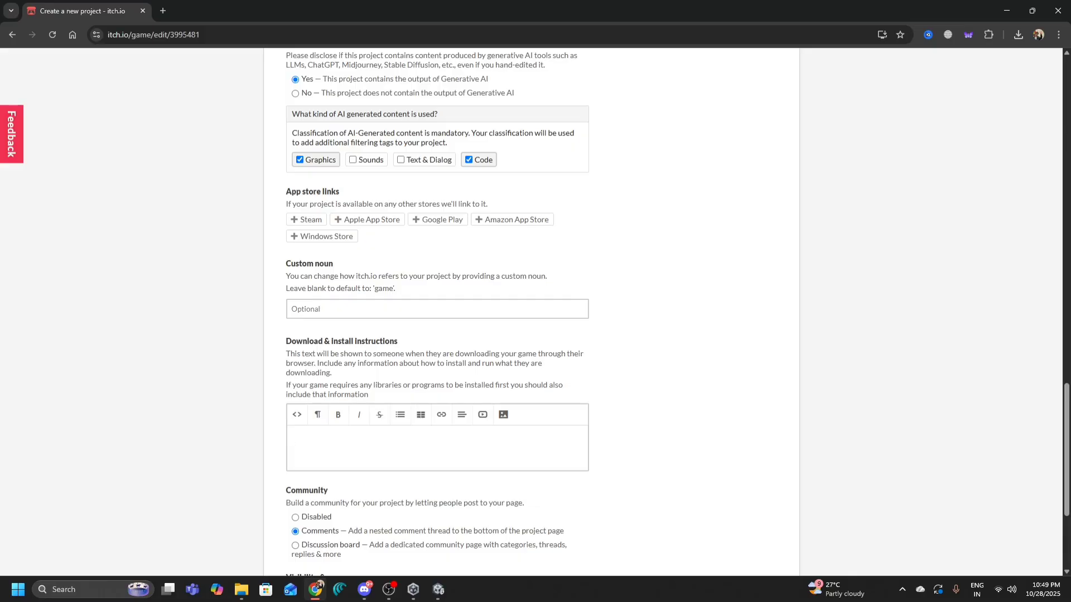
{"action": "left_click", "coordinate": [331, 442]}
Compare the Public and Restricted access settings, set the project's visibility to Restricted and save the project page
{"action": "scroll", "coordinate": [270, 419], "scroll_direction": "down", "scroll_amount": 3}
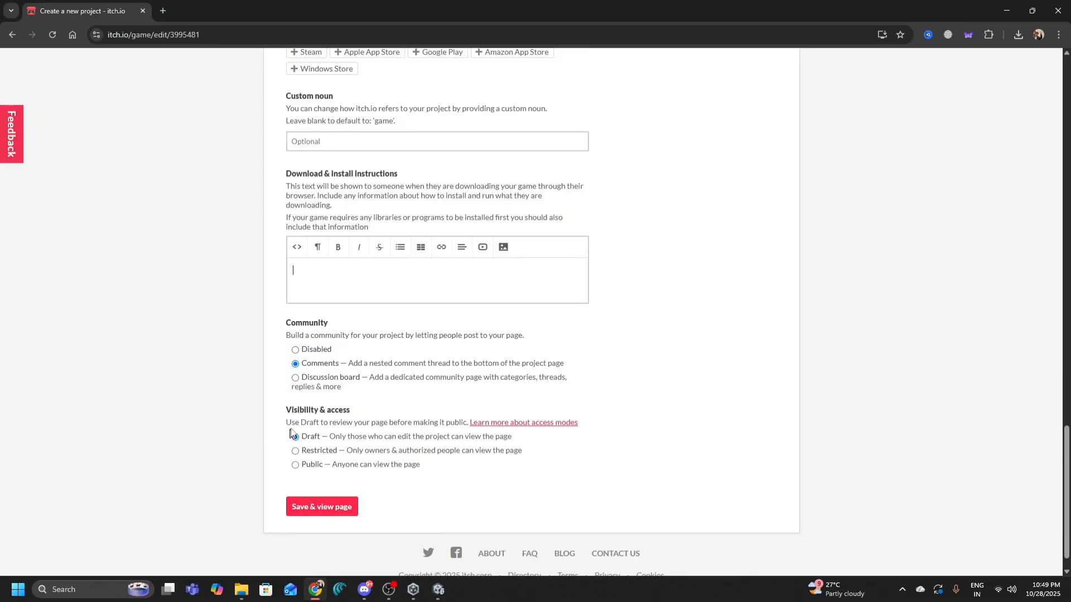
{"action": "left_click", "coordinate": [311, 465]}
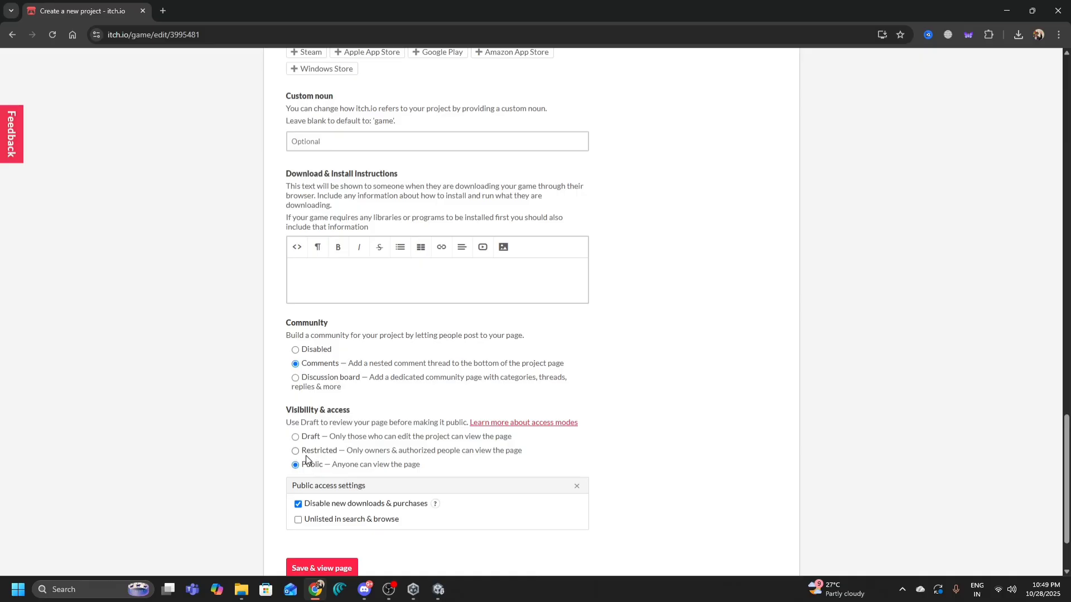
{"action": "left_click", "coordinate": [296, 452]}
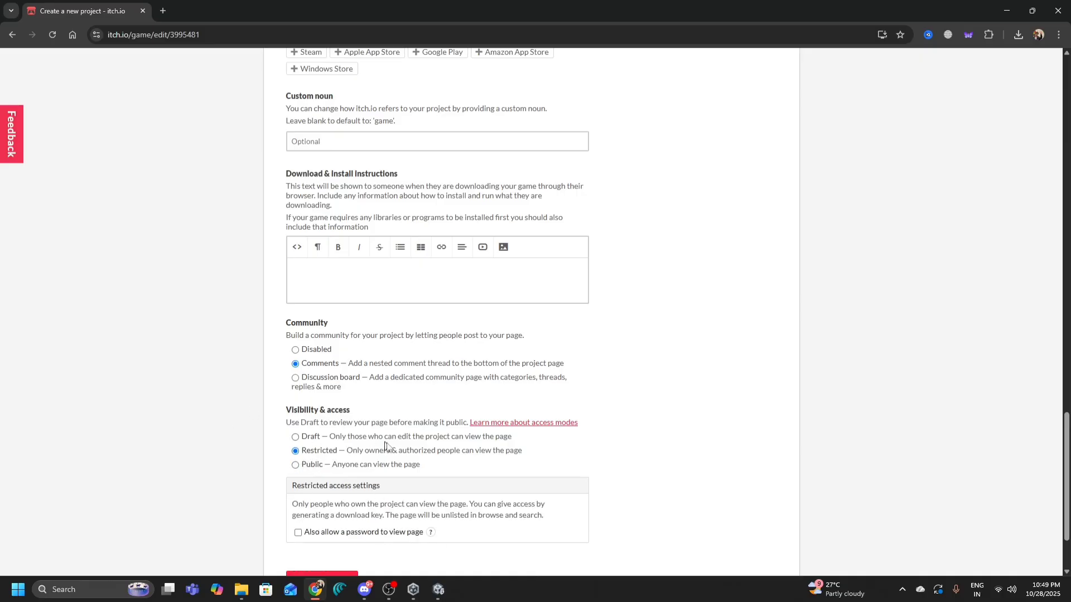
{"action": "scroll", "coordinate": [268, 514], "scroll_direction": "down", "scroll_amount": 1}
{"action": "scroll", "coordinate": [267, 514], "scroll_direction": "down", "scroll_amount": 2}
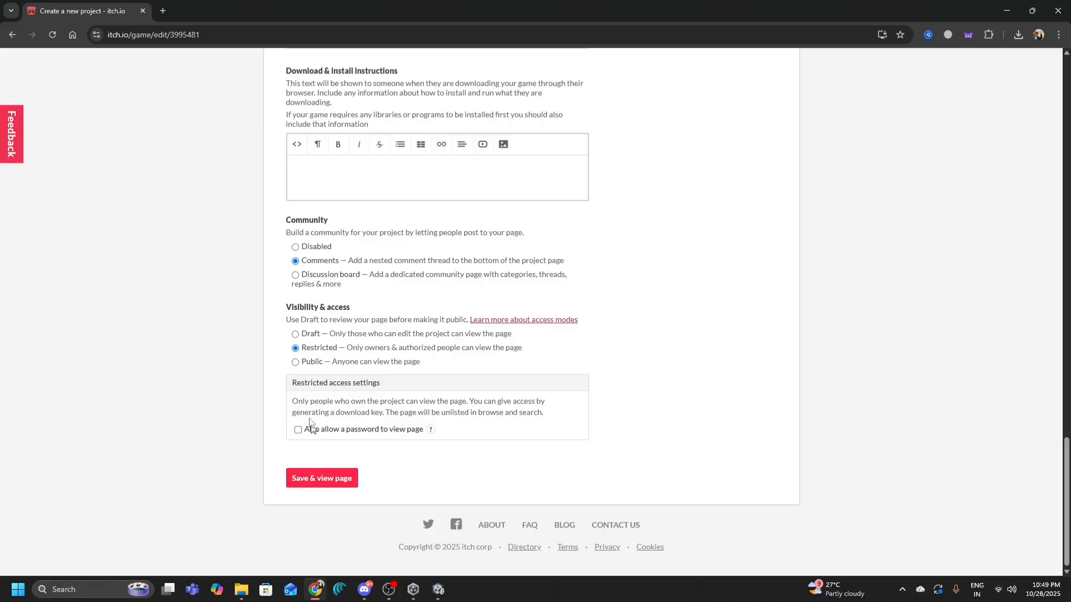
{"action": "left_click", "coordinate": [296, 363]}
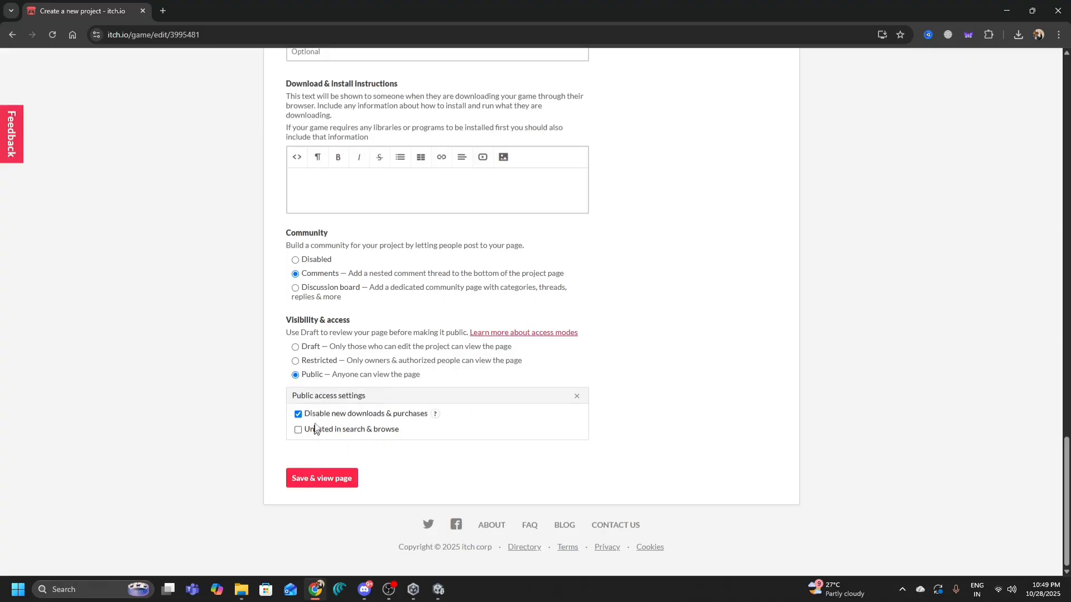
{"action": "left_click", "coordinate": [306, 362]}
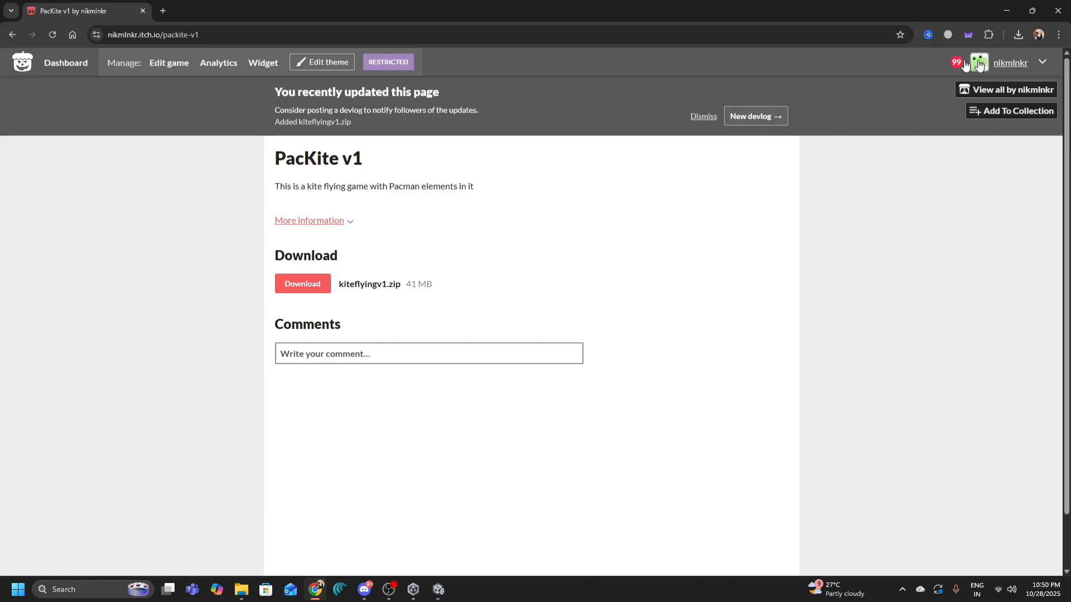
Reopen PacKite v1 for editing to view the cover image, gameplay video and screenshot options
{"action": "left_click", "coordinate": [170, 72]}
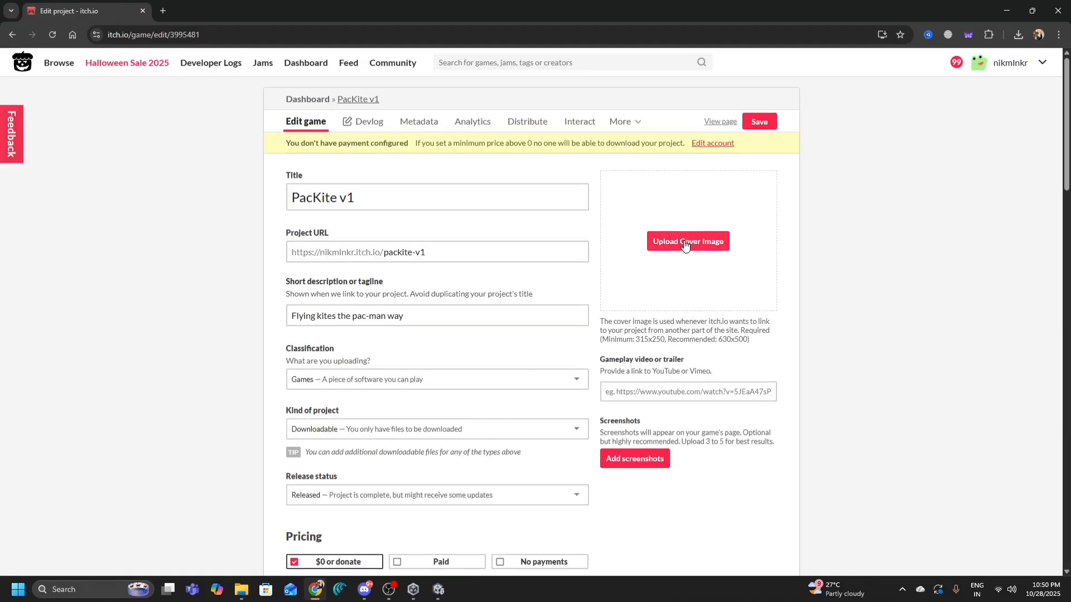
{"action": "left_click", "coordinate": [646, 392]}
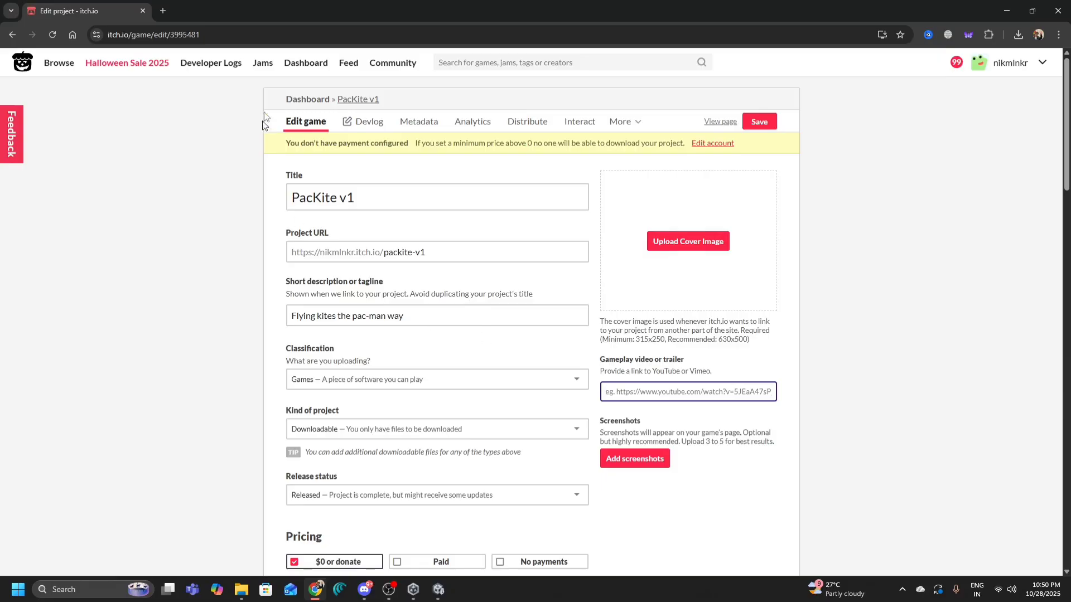
Open the creator dashboard in a new tab and bring up the published Pac-Kite project page from it
{"action": "middle_click", "coordinate": [348, 62]}
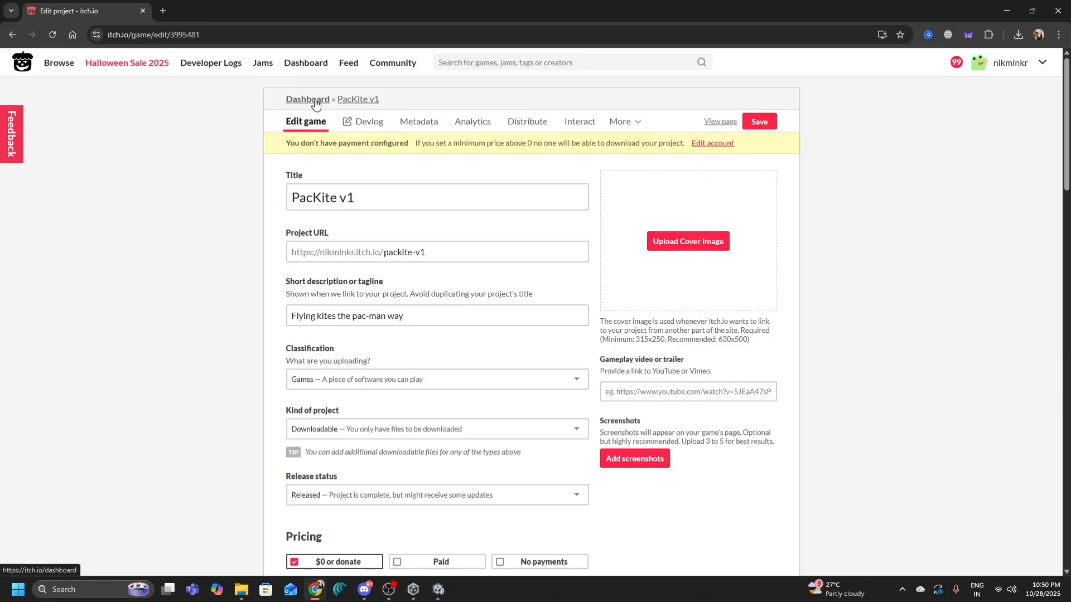
{"action": "left_click", "coordinate": [269, 4]}
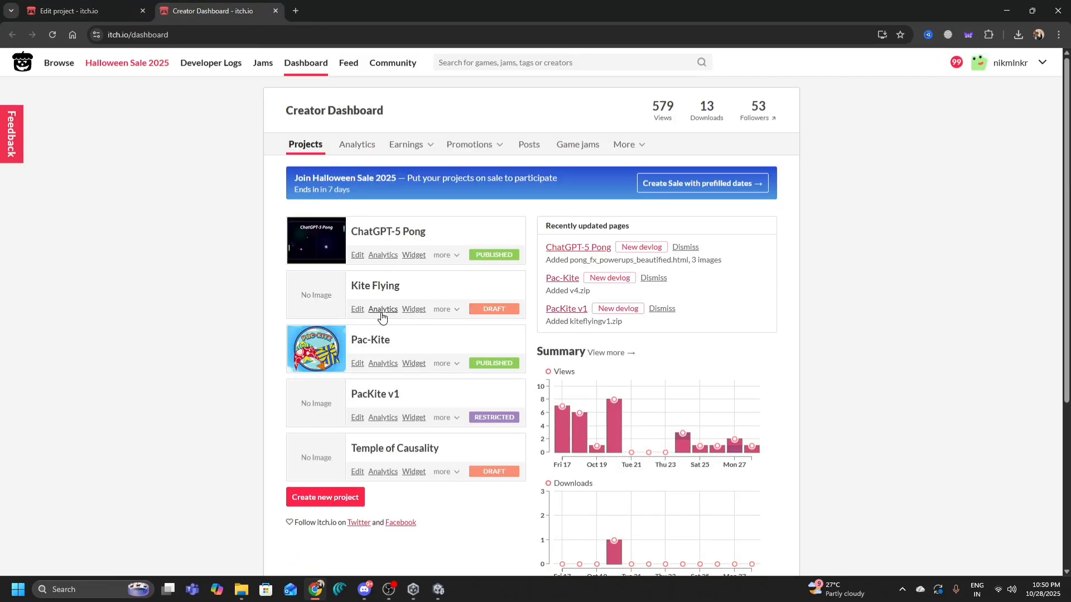
{"action": "left_click", "coordinate": [443, 364]}
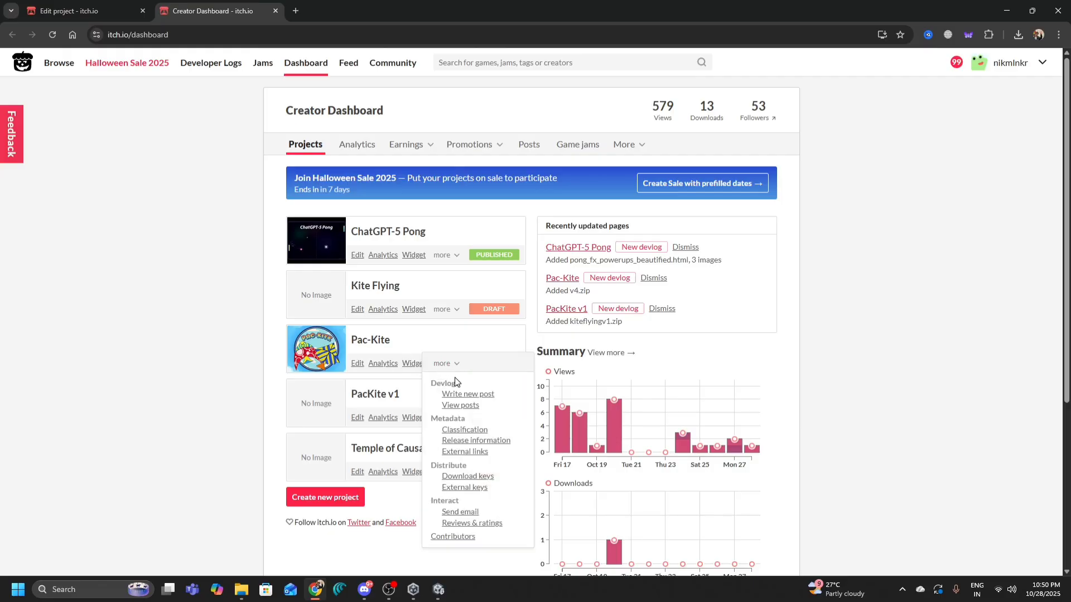
{"action": "left_click", "coordinate": [204, 468]}
{"action": "middle_click", "coordinate": [370, 342]}
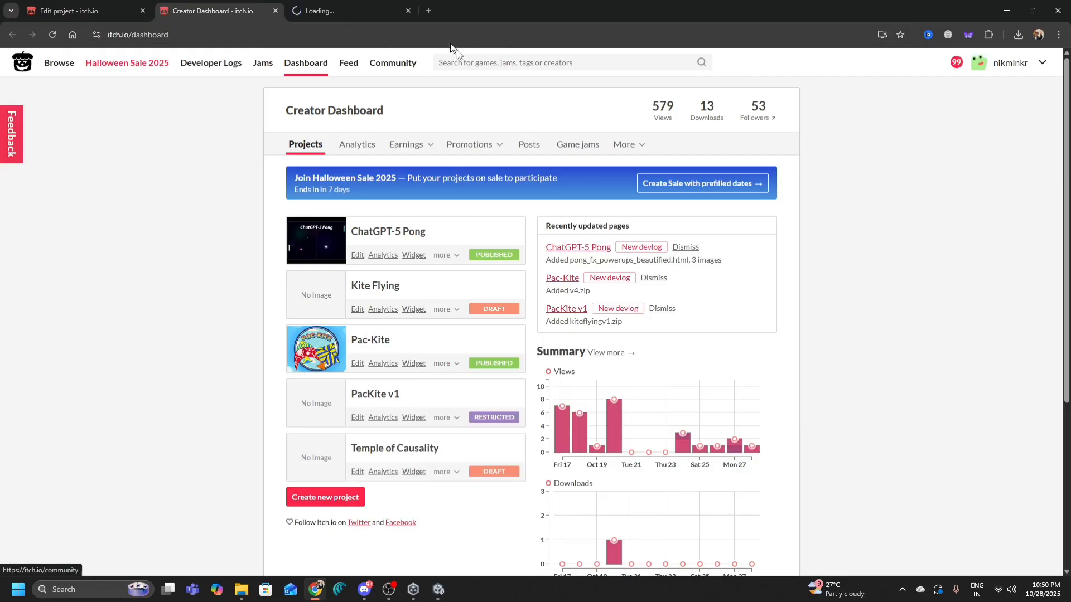
{"action": "middle_click", "coordinate": [565, 278]}
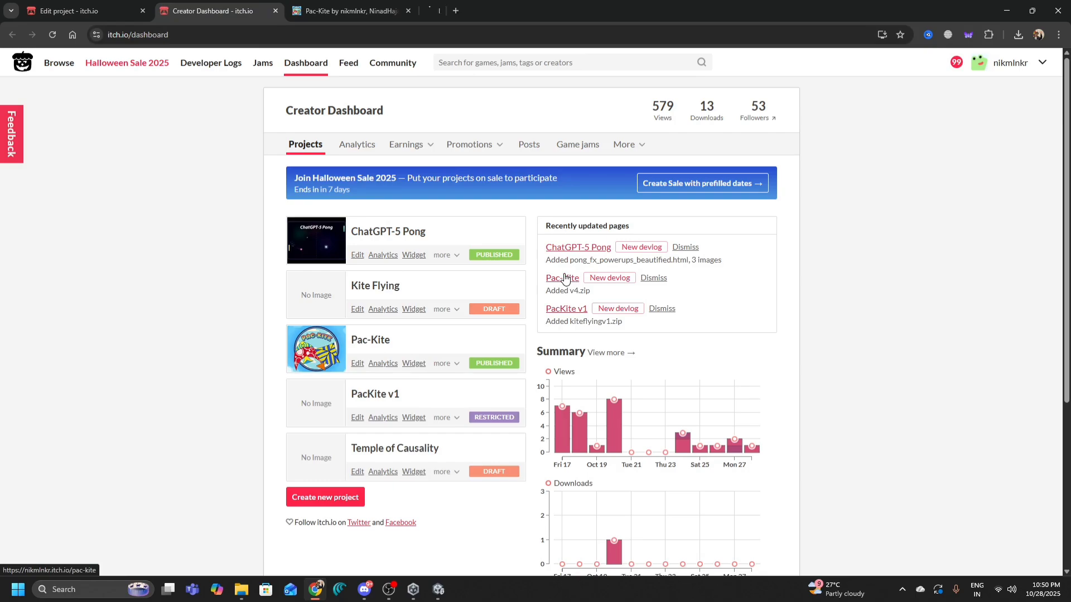
{"action": "left_click", "coordinate": [335, 7]}
Close the duplicate Pac-Kite page and examine the published page's description, screenshots, download section and embedded game area
{"action": "scroll", "coordinate": [476, 331], "scroll_direction": "down", "scroll_amount": 3}
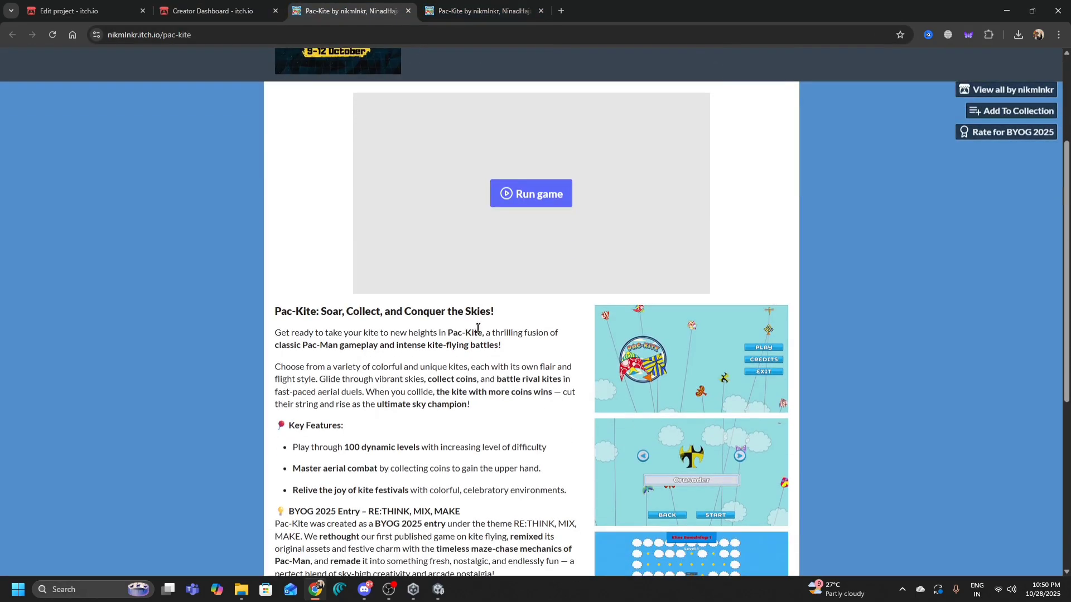
{"action": "left_click", "coordinate": [540, 11]}
{"action": "scroll", "coordinate": [573, 343], "scroll_direction": "down", "scroll_amount": 1}
{"action": "scroll", "coordinate": [636, 398], "scroll_direction": "down", "scroll_amount": 5}
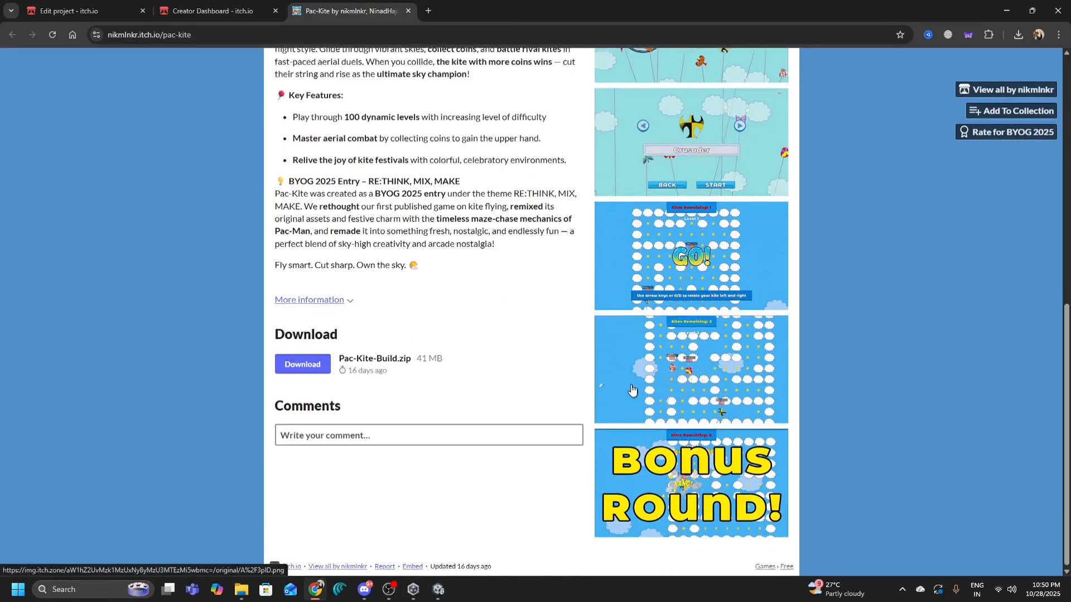
{"action": "scroll", "coordinate": [254, 357], "scroll_direction": "up", "scroll_amount": 5}
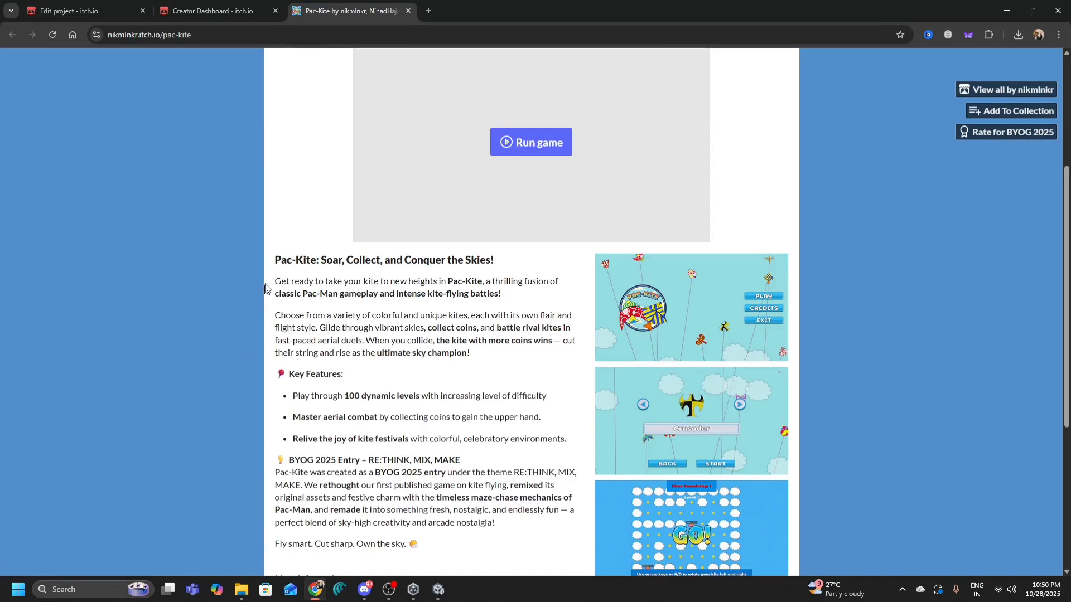
{"action": "left_click_drag", "start_coordinate": [275, 260], "coordinate": [396, 552]}
{"action": "scroll", "coordinate": [406, 538], "scroll_direction": "up", "scroll_amount": 4}
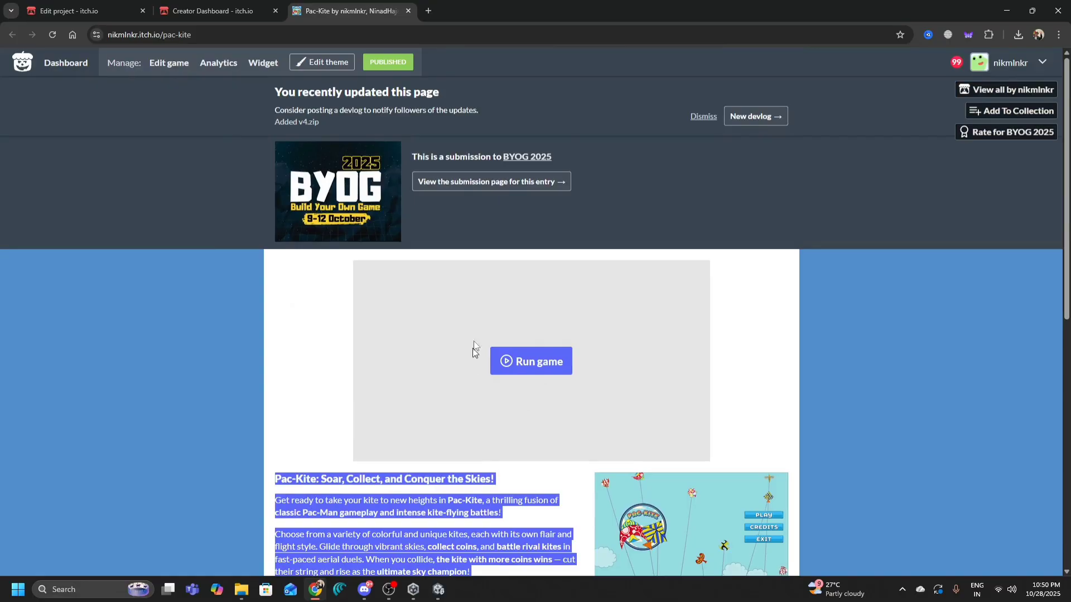
{"action": "scroll", "coordinate": [254, 306], "scroll_direction": "down", "scroll_amount": 5}
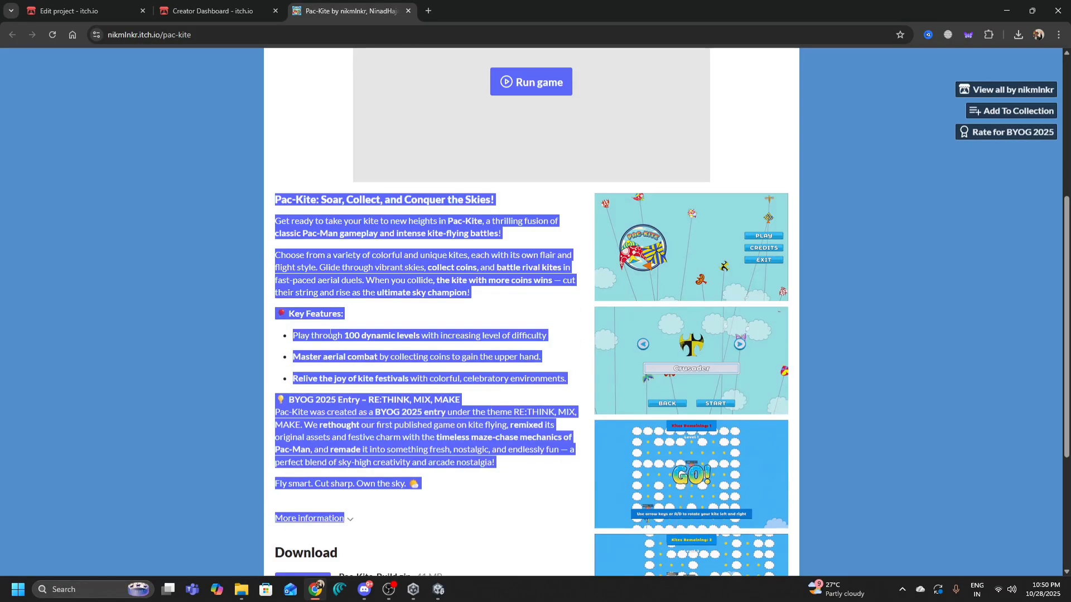
{"action": "left_click", "coordinate": [408, 323]}
{"action": "scroll", "coordinate": [273, 525], "scroll_direction": "up", "scroll_amount": 5}
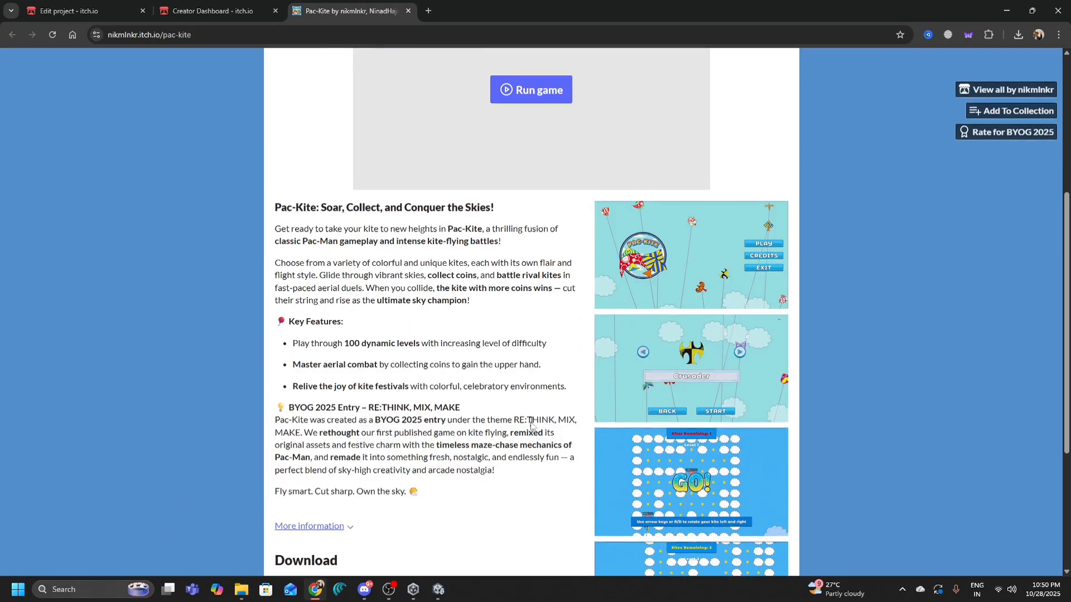
{"action": "scroll", "coordinate": [340, 446], "scroll_direction": "down", "scroll_amount": 9}
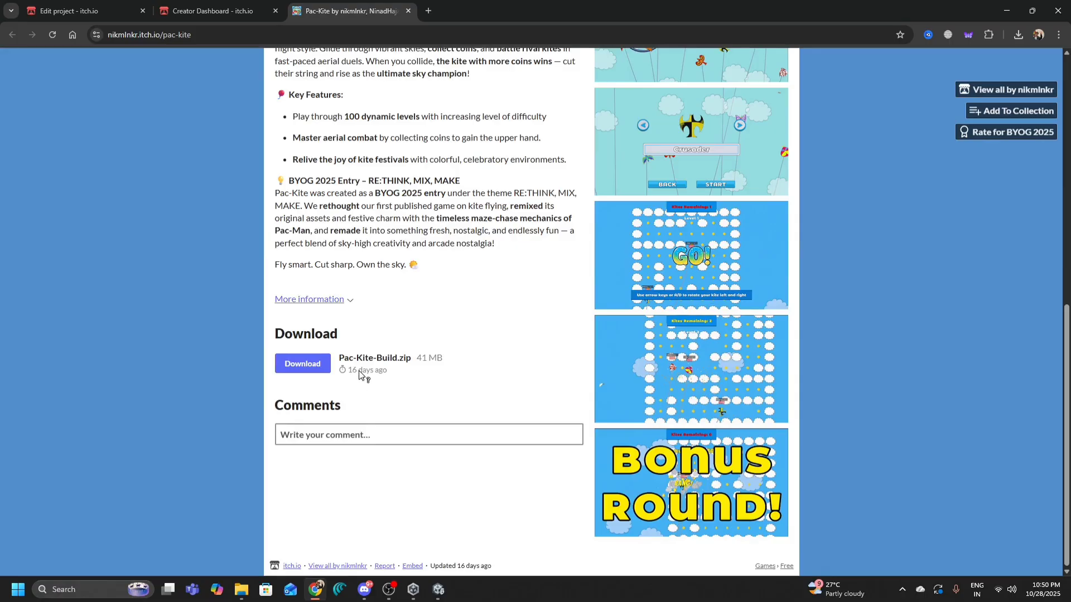
{"action": "scroll", "coordinate": [390, 374], "scroll_direction": "up", "scroll_amount": 10}
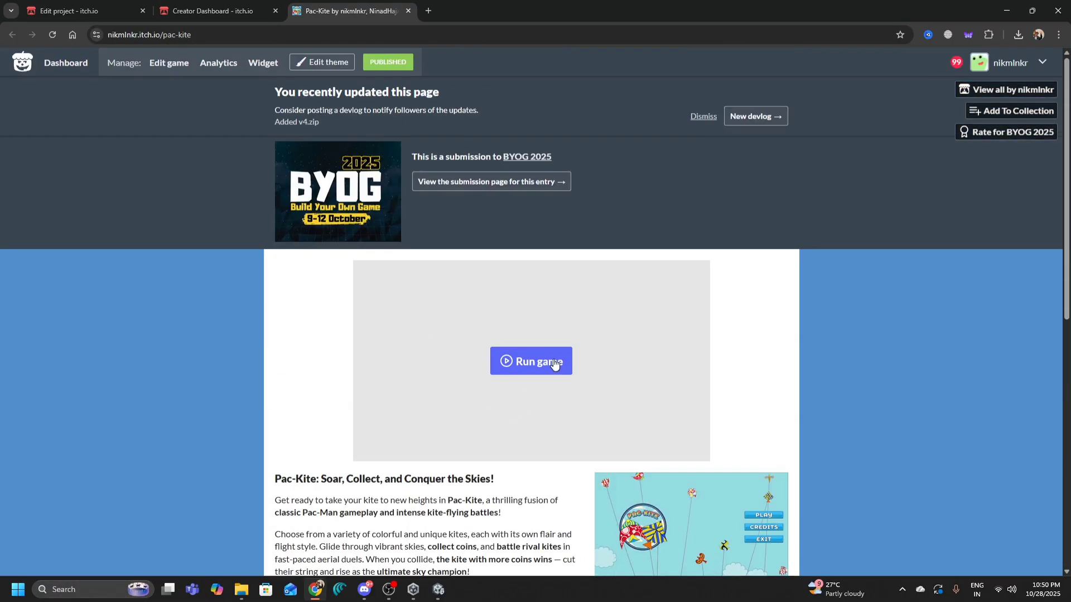
Run the embedded Pac-Kite game in the browser and start level 1 with the Aqualis kite
{"action": "left_click", "coordinate": [554, 363]}
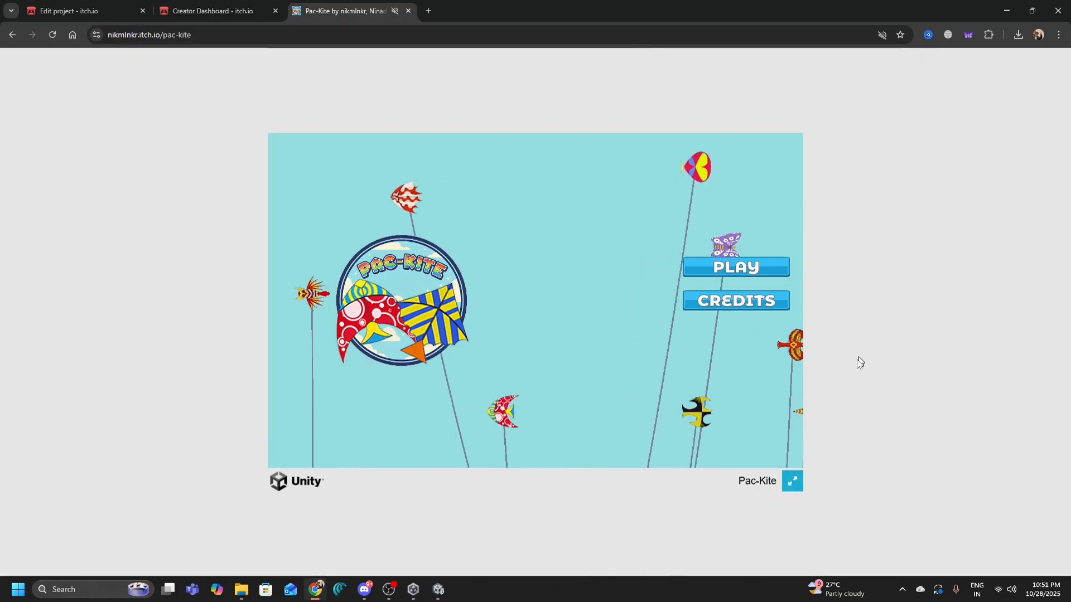
{"action": "left_click", "coordinate": [707, 262]}
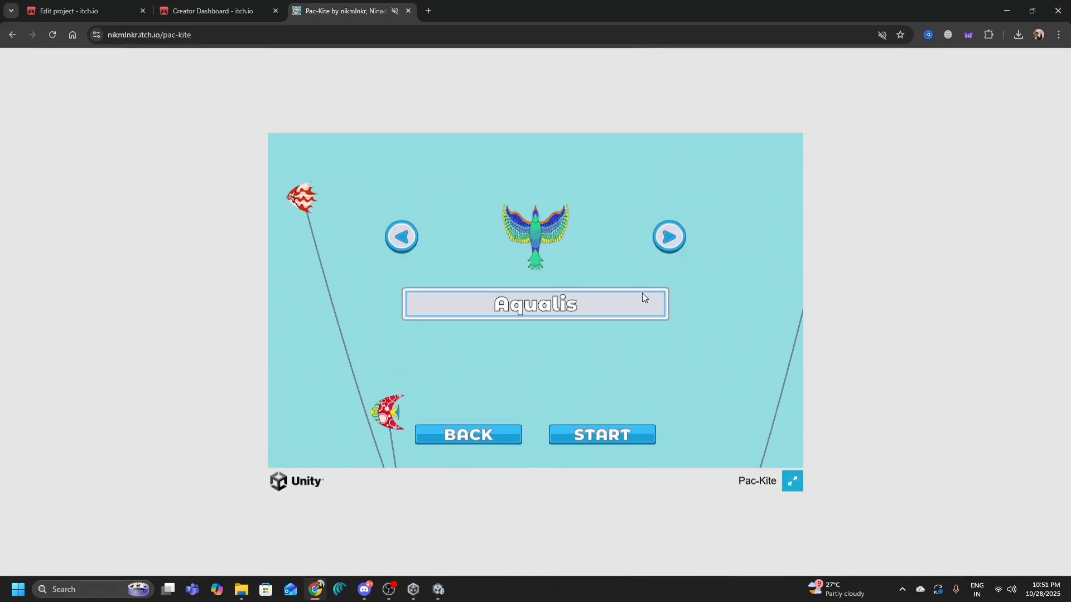
{"action": "left_click", "coordinate": [606, 434]}
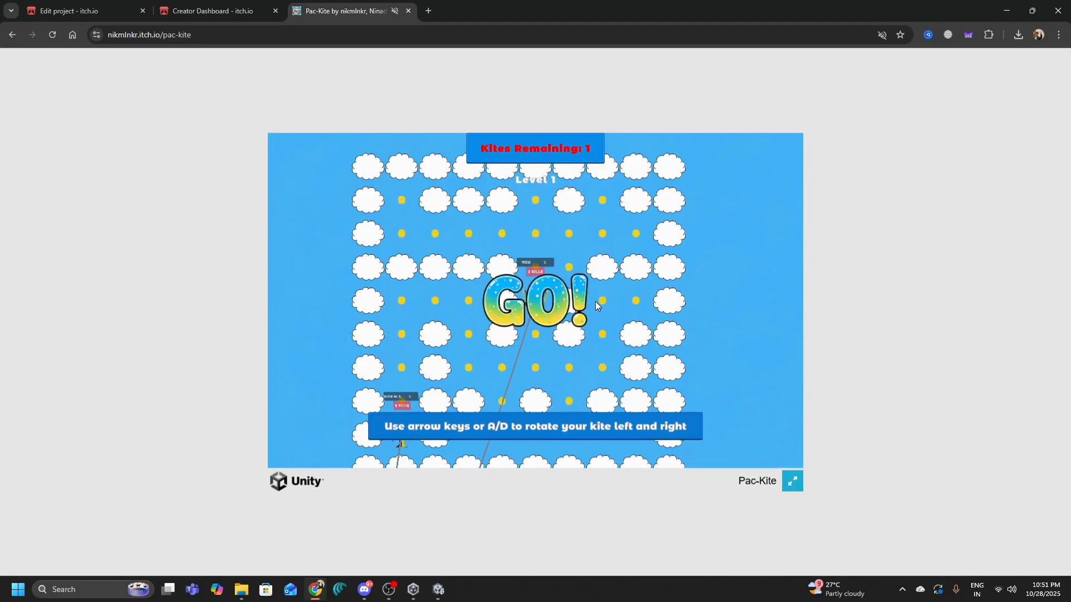
Close the Pac-Kite game page and switch to the Kite3Point0 project's Build Profiles in the Unity editor
{"action": "key", "text": "ctrl+w"}
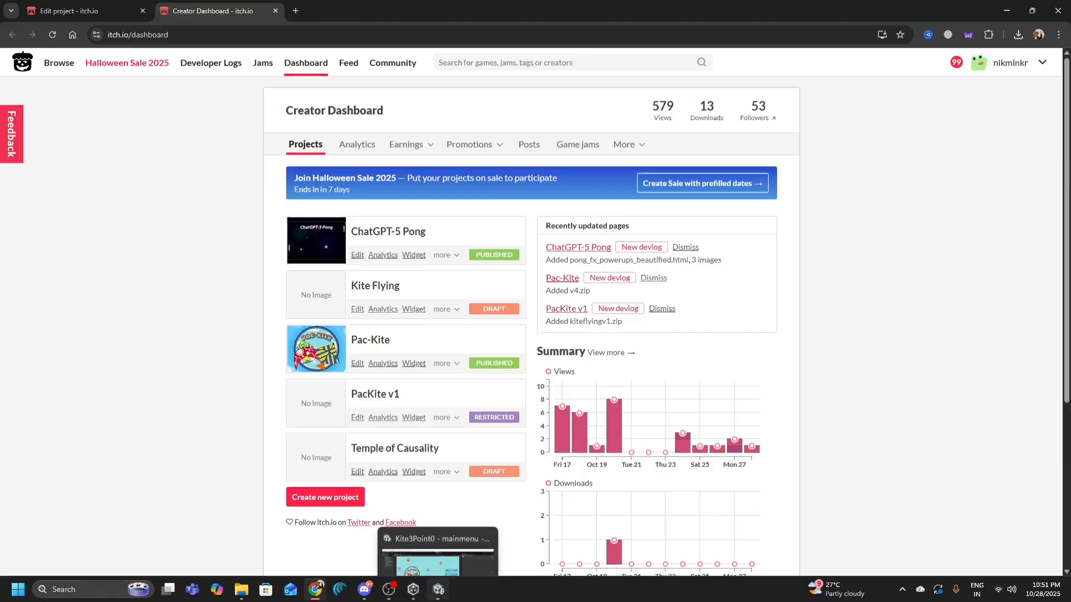
{"action": "left_click", "coordinate": [436, 590]}
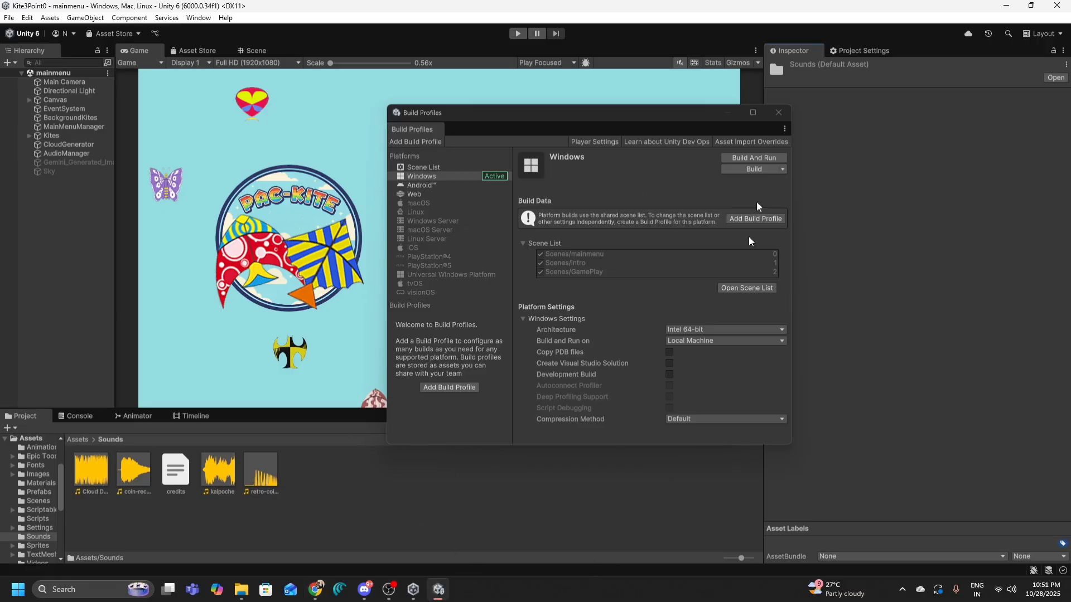
Reopen the project's Build Profiles and look at the Windows and Web platform settings
{"action": "left_click", "coordinate": [776, 113]}
{"action": "left_click", "coordinate": [10, 19]}
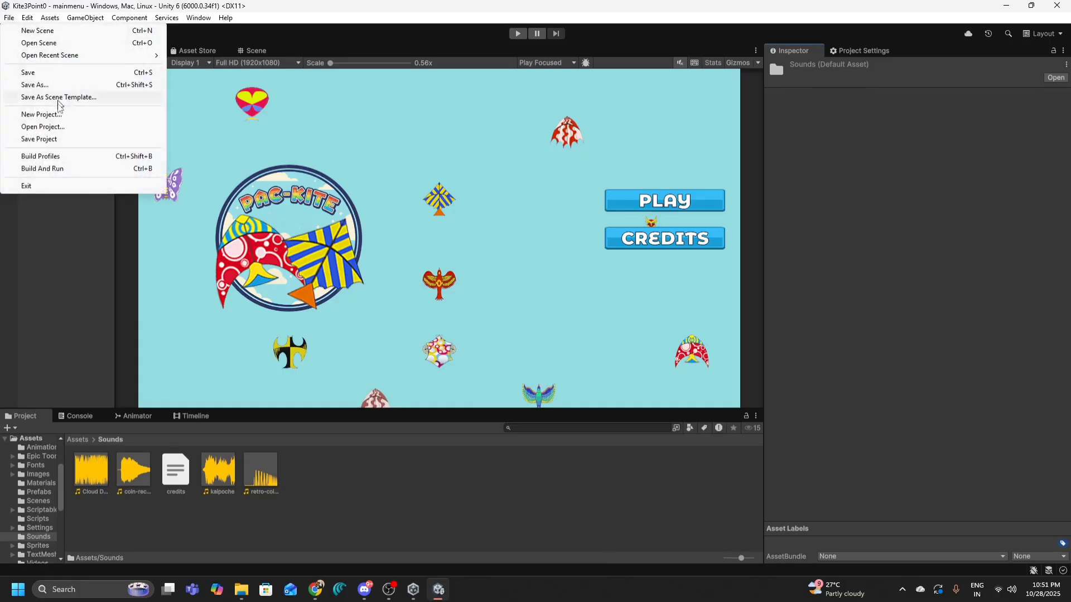
{"action": "left_click", "coordinate": [42, 154]}
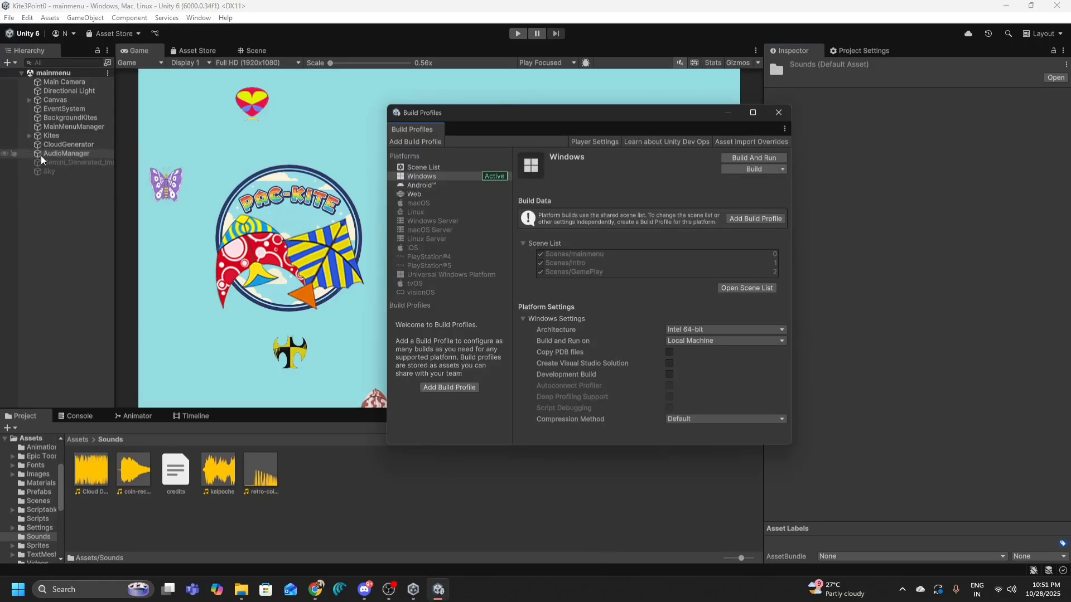
{"action": "left_click", "coordinate": [436, 177]}
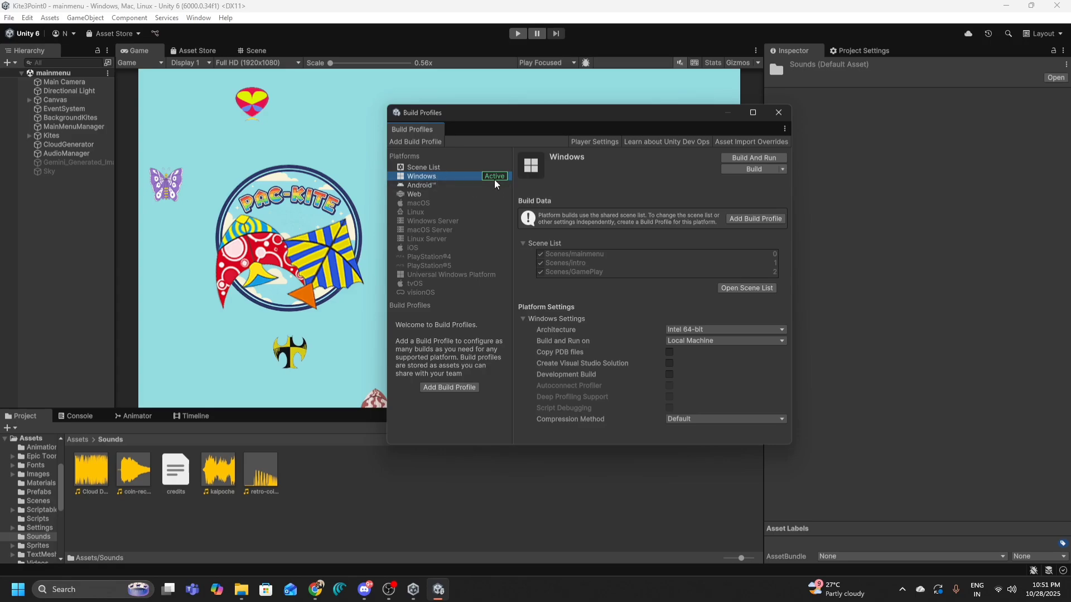
{"action": "left_click", "coordinate": [418, 197]}
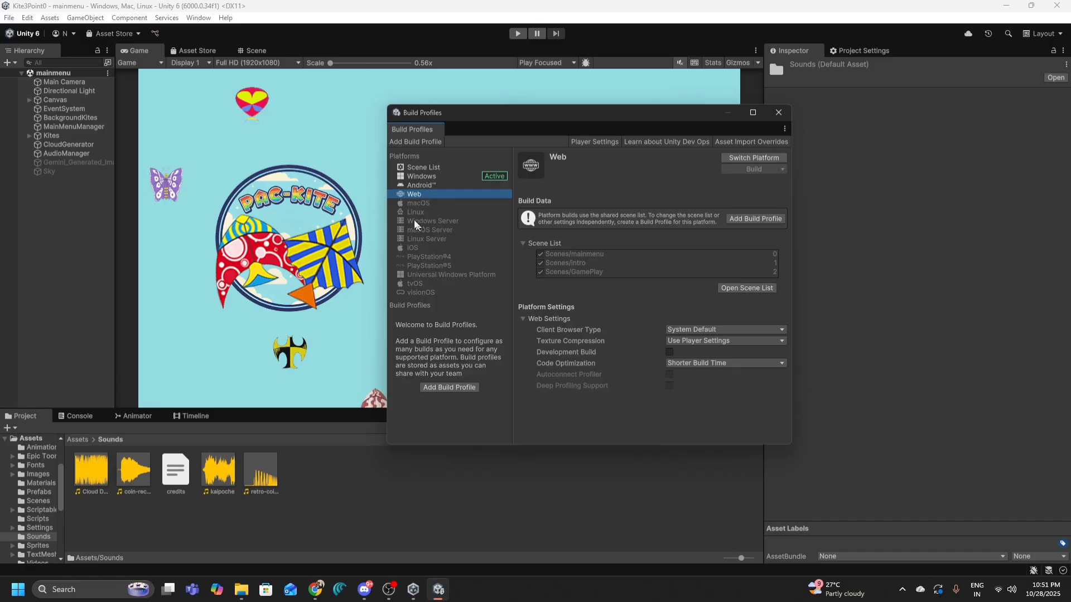
Check the macOS, Linux and macOS Server platform entries for their module availability
{"action": "left_click", "coordinate": [417, 203]}
{"action": "left_click", "coordinate": [429, 212]}
{"action": "left_click", "coordinate": [425, 228]}
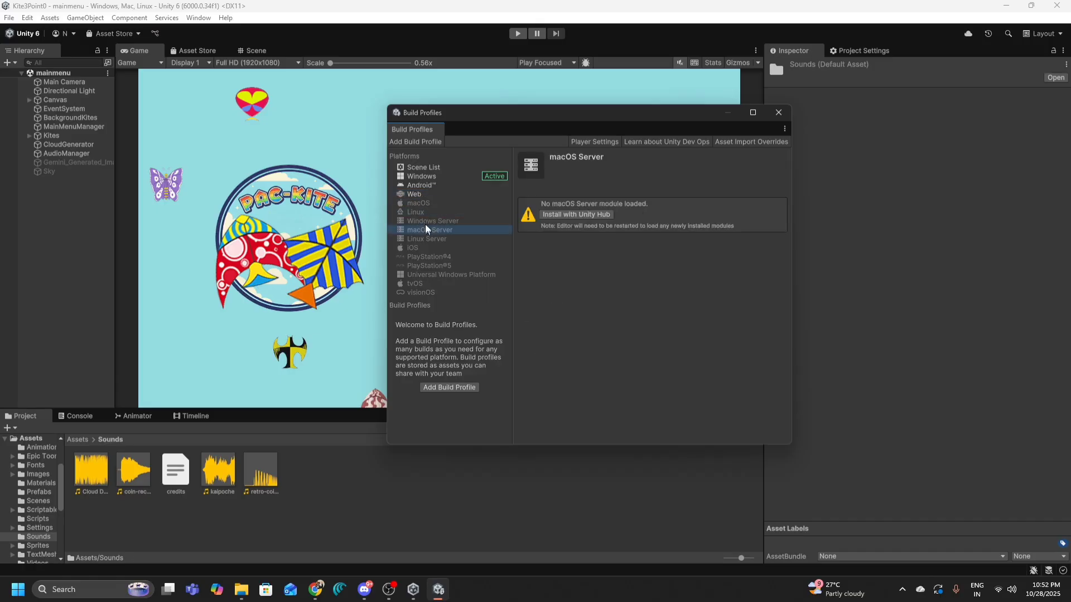
{"action": "left_click", "coordinate": [446, 213]}
{"action": "left_click", "coordinate": [446, 202]}
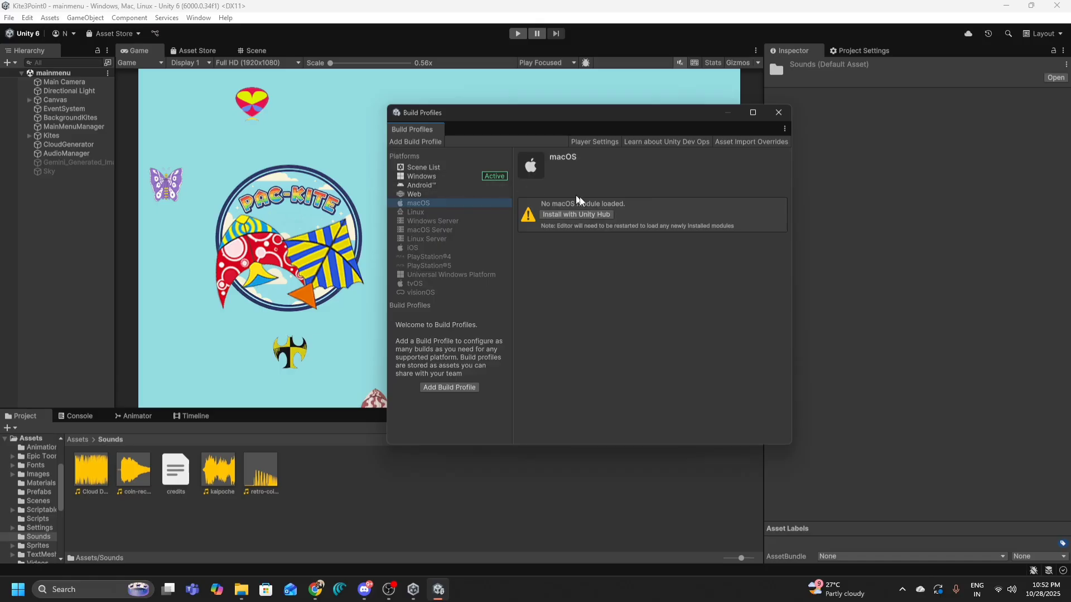
Switch the project's active build platform to Web
{"action": "left_click", "coordinate": [444, 195]}
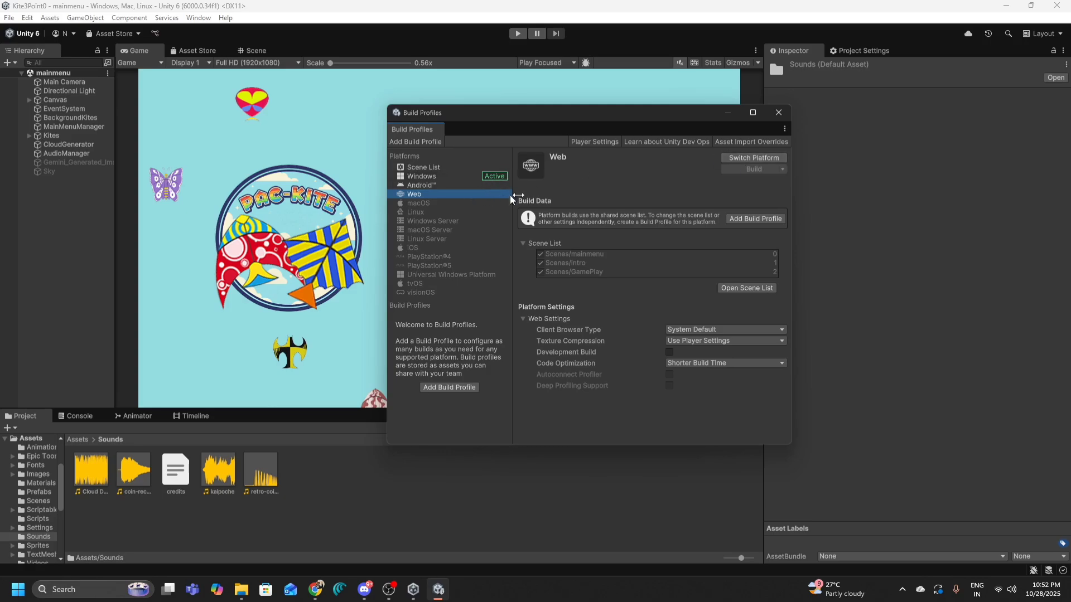
{"action": "left_click", "coordinate": [734, 160]}
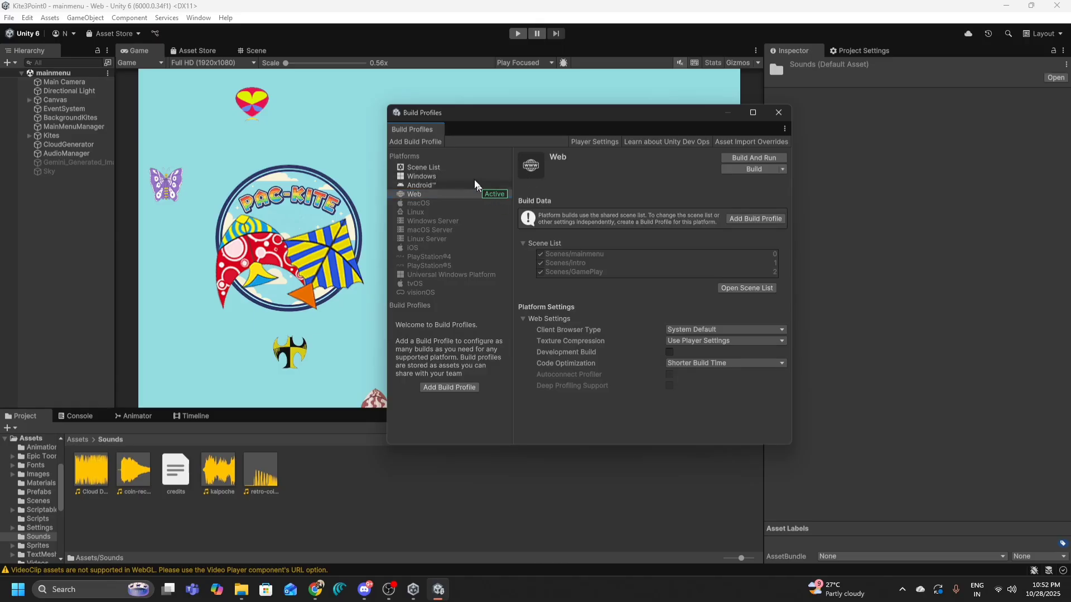
{"action": "left_click", "coordinate": [488, 195]}
Build the Web version into a new folder named v1_web inside the Kite3Point0 Builds folder
{"action": "left_click", "coordinate": [737, 168]}
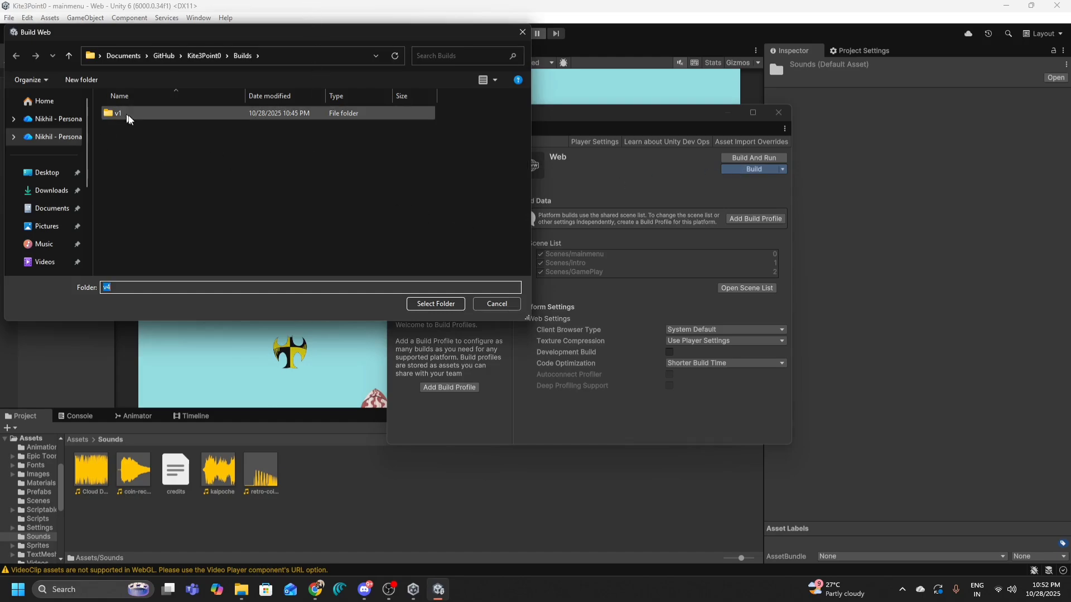
{"action": "left_click", "coordinate": [73, 80]}
{"action": "type", "text": "v1_web"}
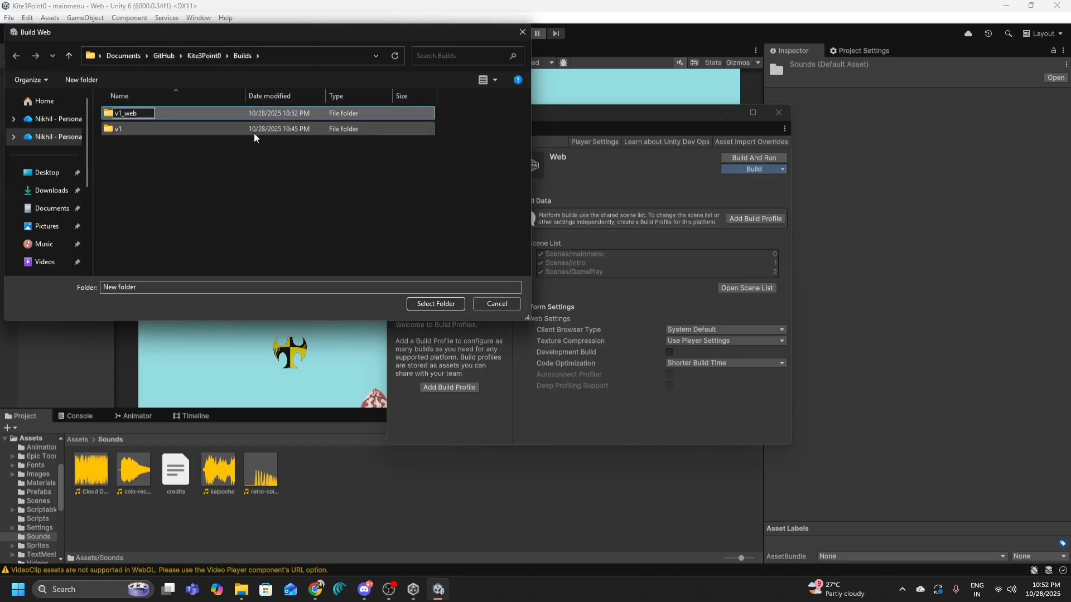
{"action": "key", "text": "Return"}
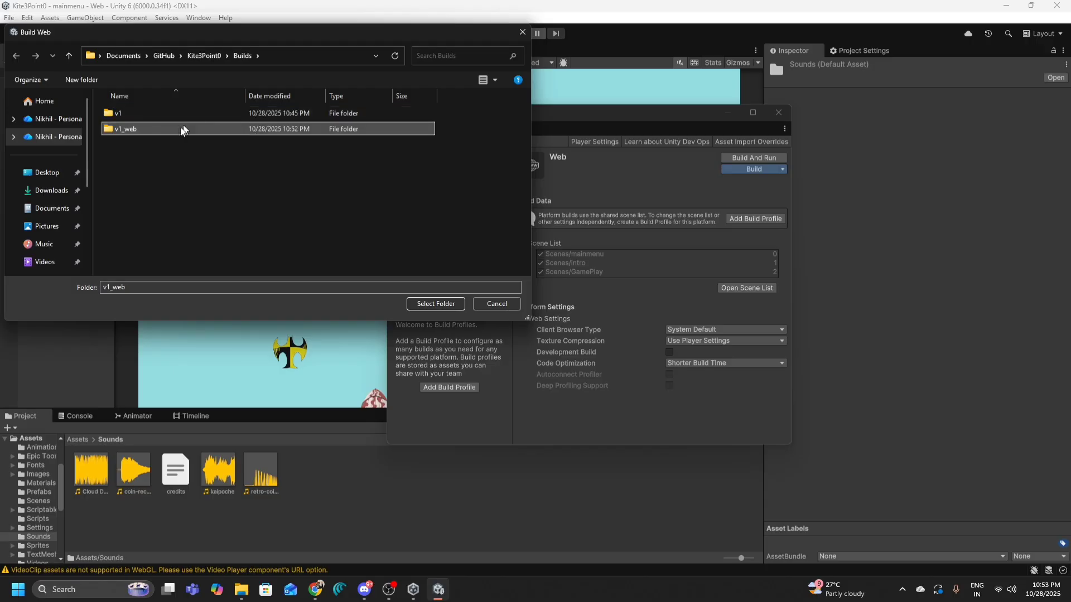
{"action": "double_click", "coordinate": [120, 134]}
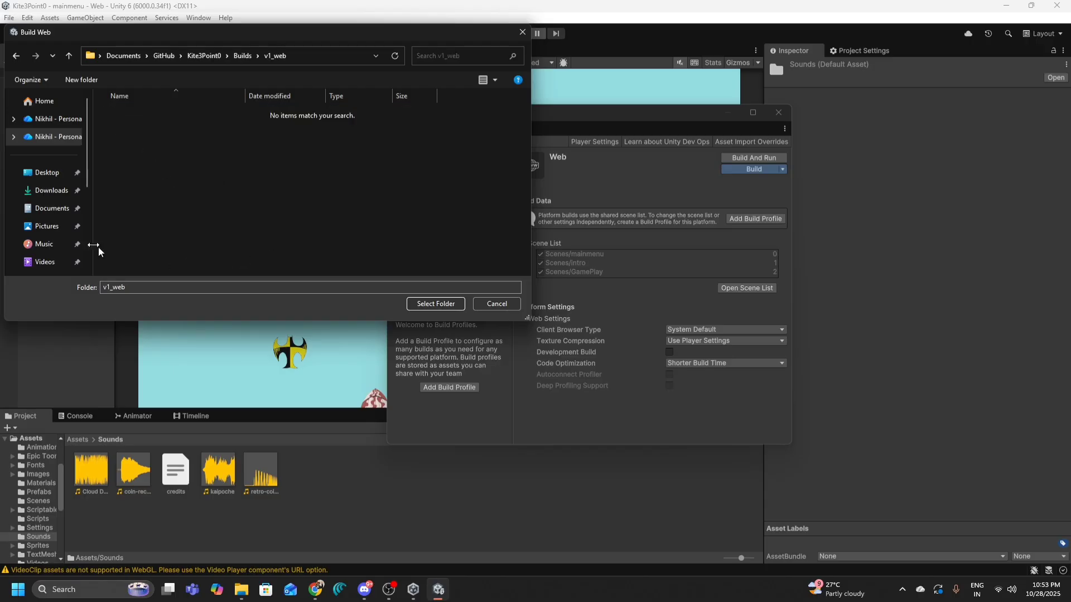
{"action": "left_click", "coordinate": [416, 304]}
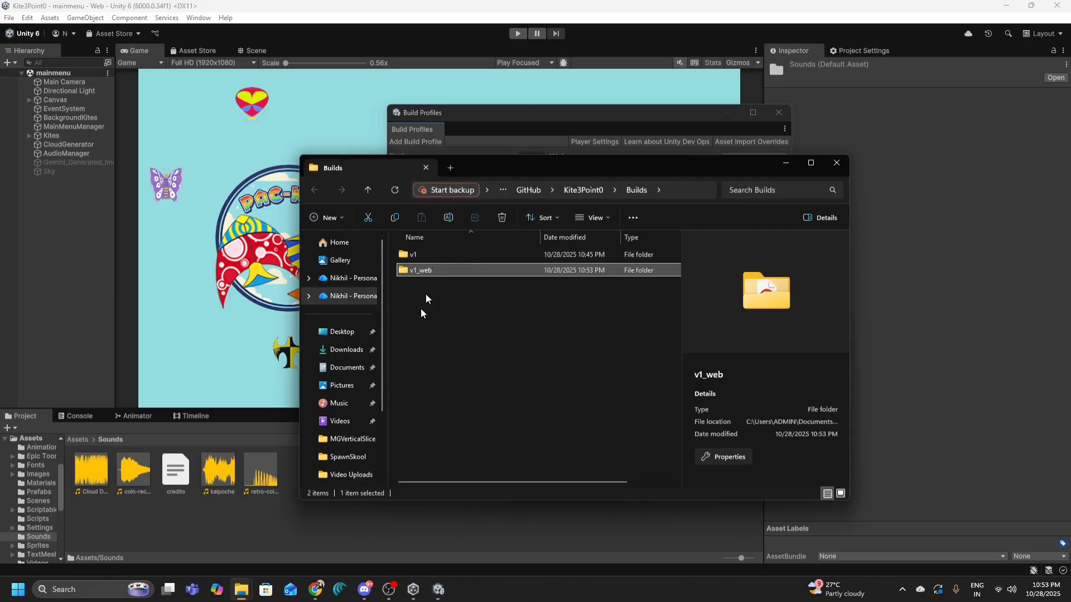
Arrange the v1 and Builds folder windows side by side in File Explorer and open v1_web in the second one
{"action": "mouse_move", "coordinate": [247, 589]}
{"action": "left_click", "coordinate": [500, 520]}
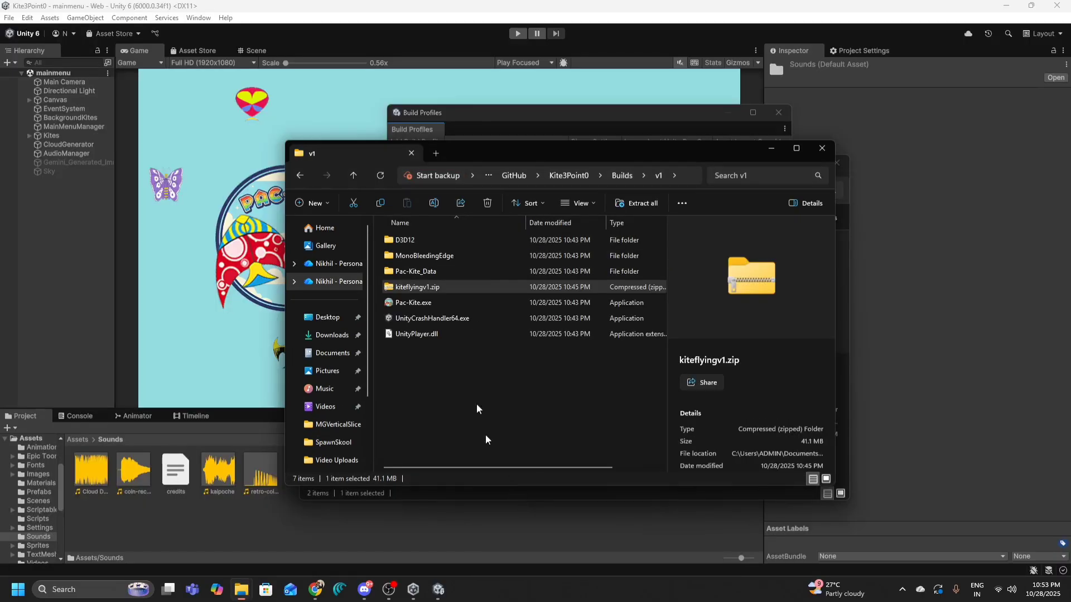
{"action": "left_click_drag", "start_coordinate": [507, 158], "coordinate": [14, 168]}
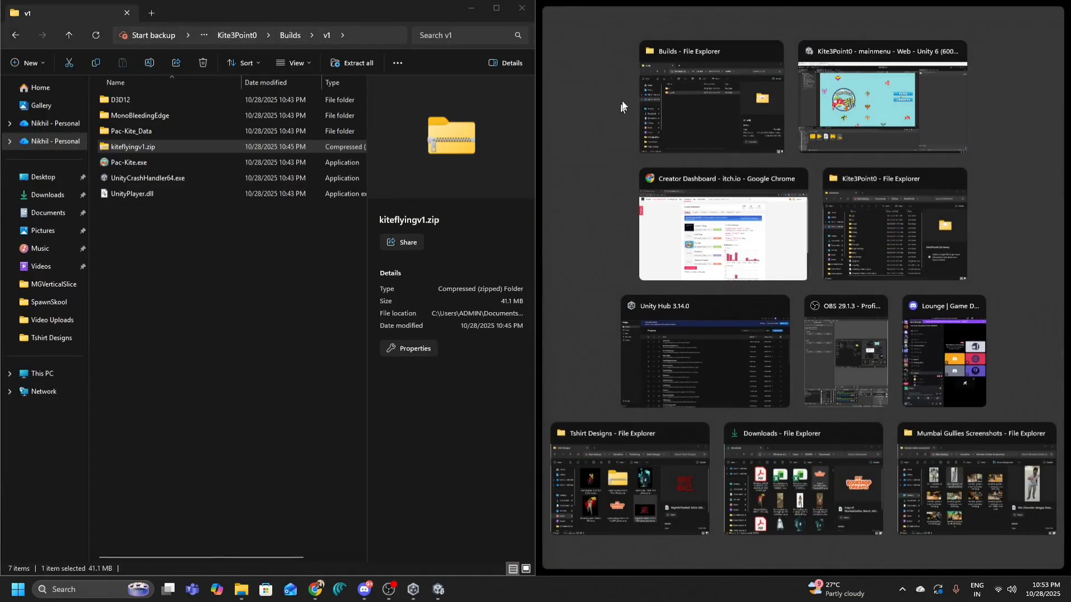
{"action": "left_click", "coordinate": [742, 116]}
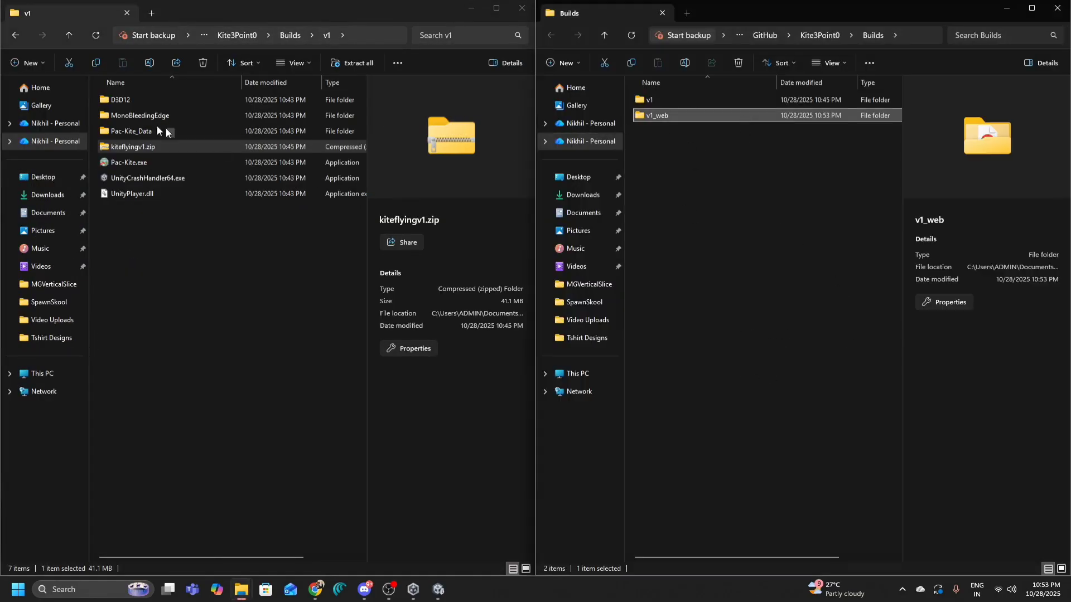
{"action": "left_click", "coordinate": [166, 261]}
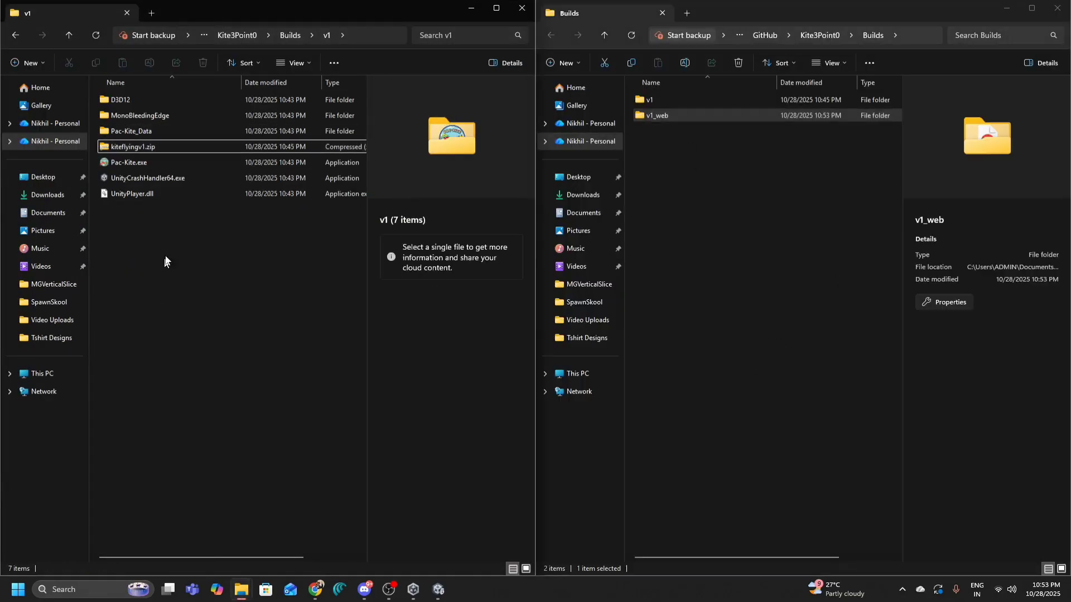
{"action": "double_click", "coordinate": [666, 114]}
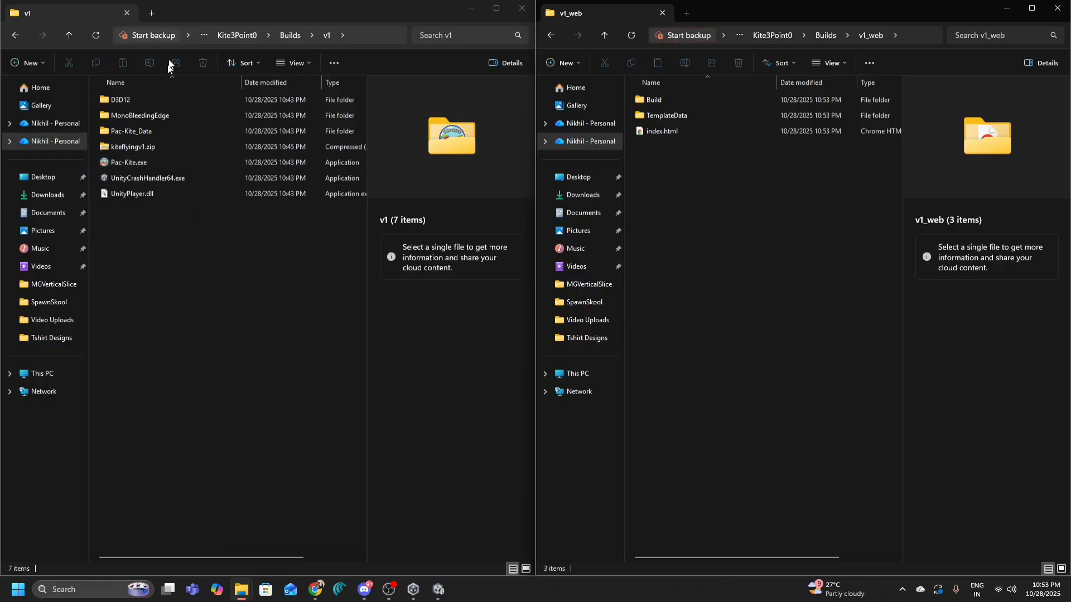
Go through the Windows build's files in the v1 folder, from D3D12 down to UnityPlayer.dll
{"action": "left_click", "coordinate": [145, 265]}
{"action": "left_click_drag", "start_coordinate": [148, 349], "coordinate": [115, 96]}
{"action": "left_click", "coordinate": [154, 281]}
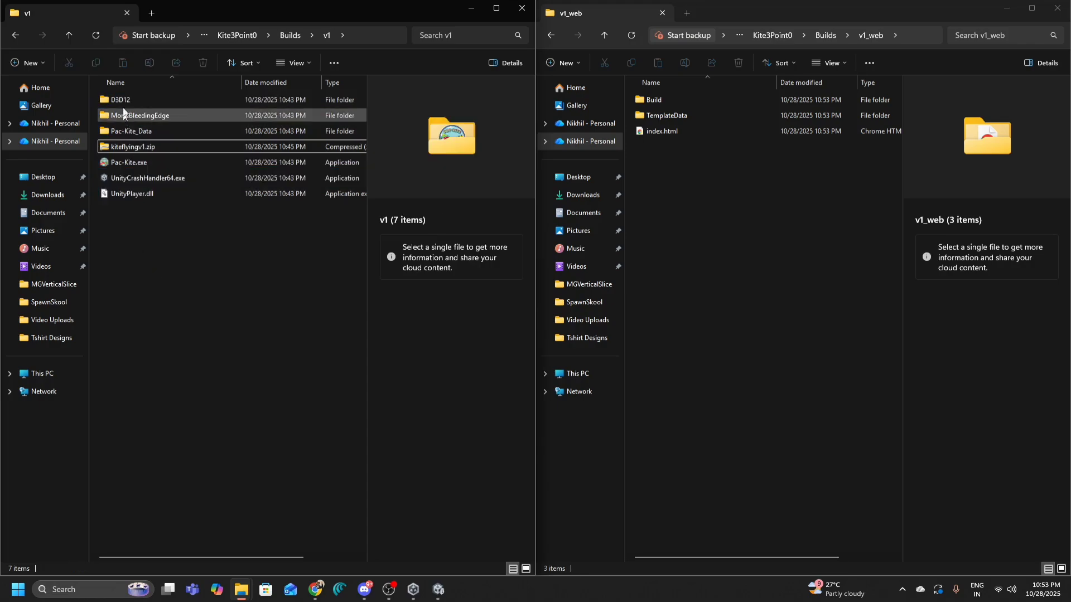
{"action": "left_click", "coordinate": [128, 101]}
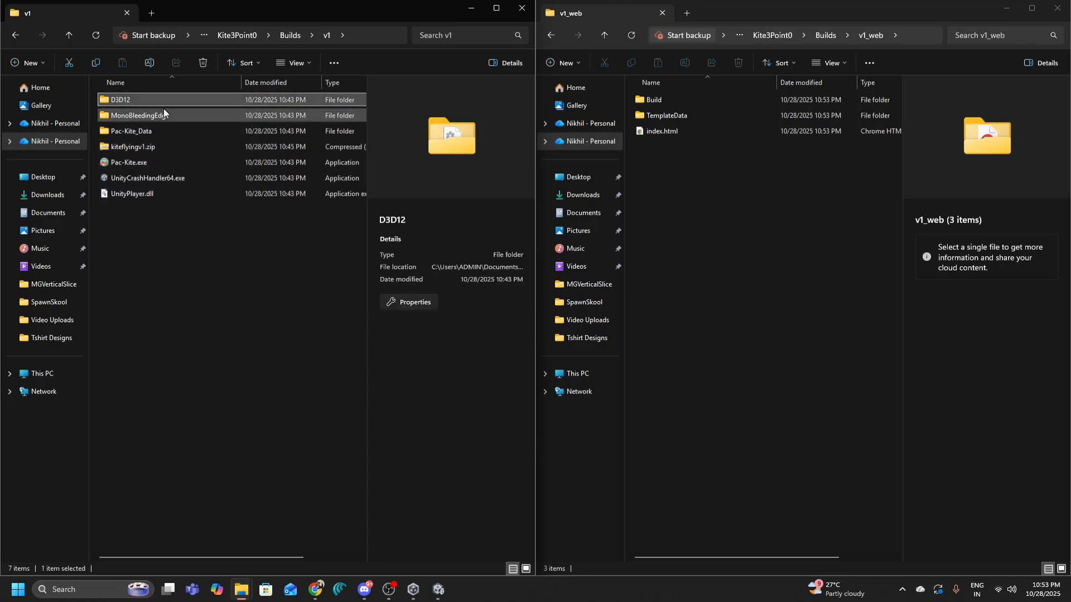
{"action": "key", "text": "Down"}
{"action": "key", "text": "Down"}
{"action": "key", "text": "Down"}
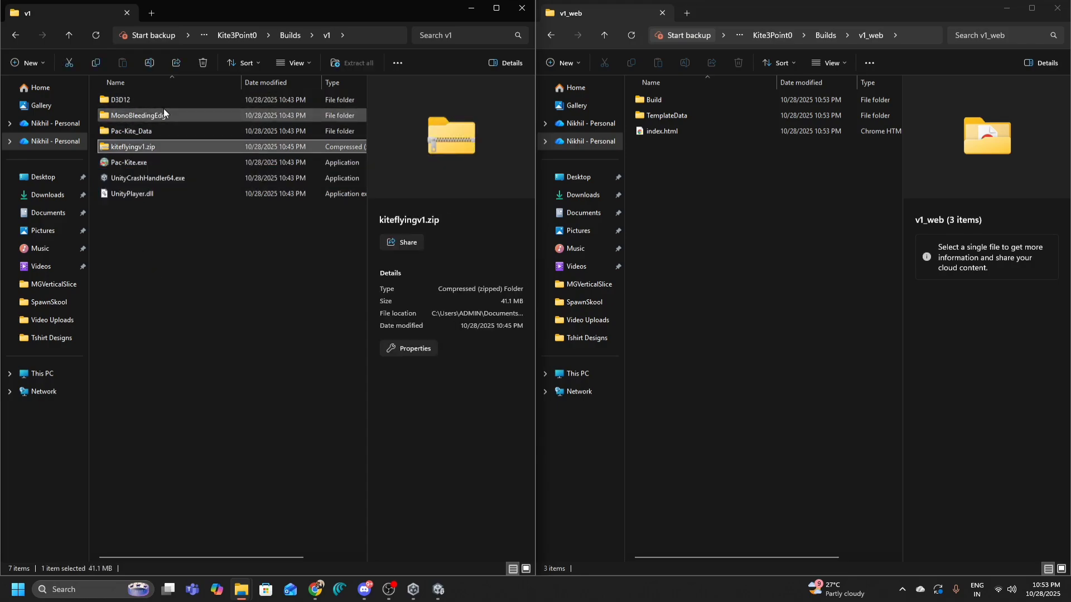
{"action": "key", "text": "Down"}
{"action": "key", "text": "Down"}
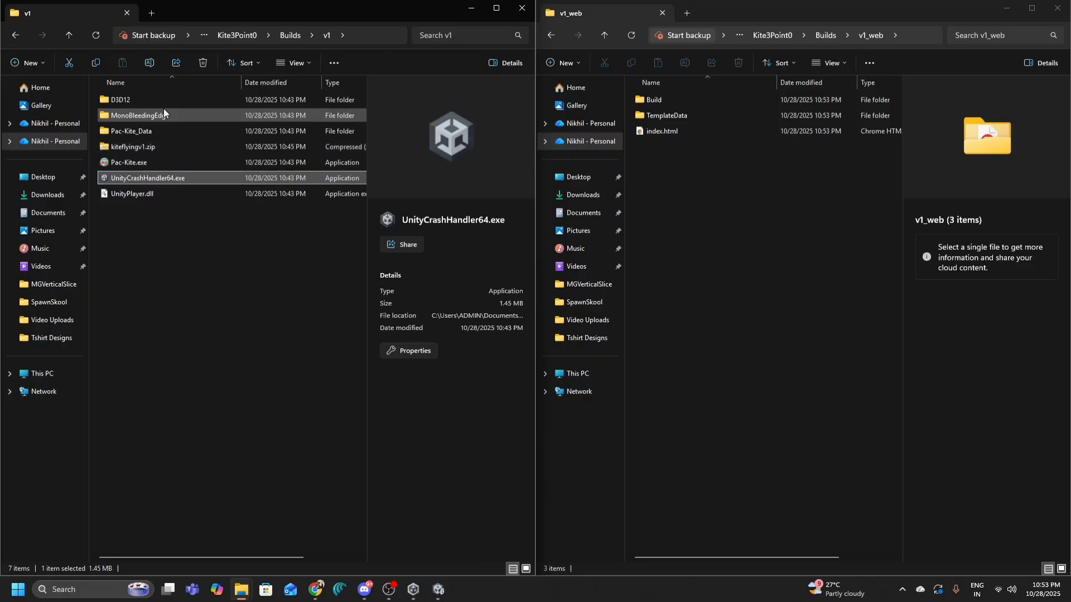
{"action": "key", "text": "Down"}
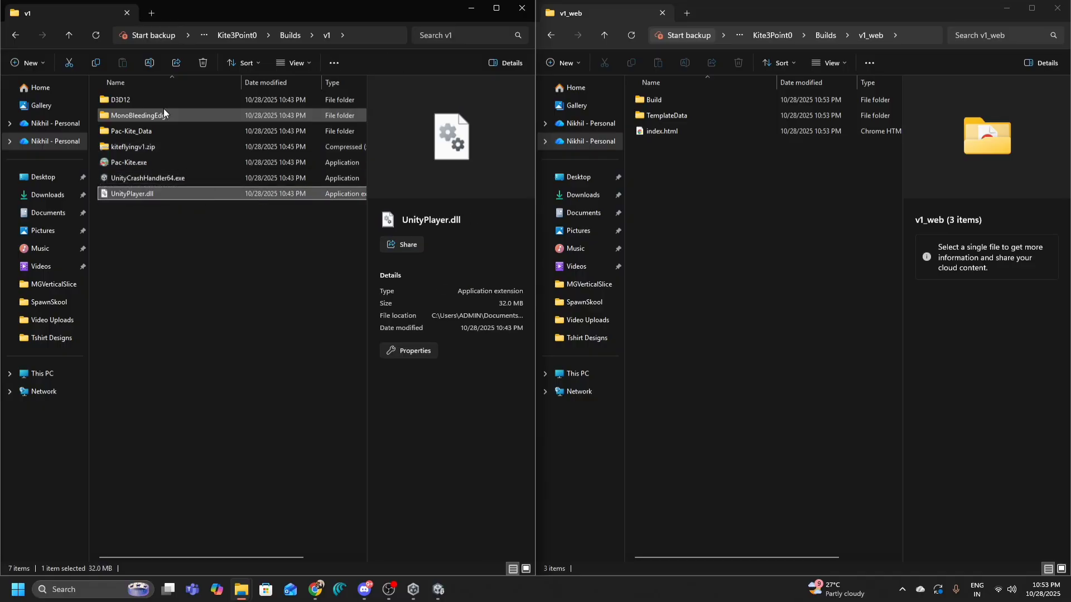
Examine the v1_web build files, open index.html in the browser and highlight the message on the page
{"action": "left_click", "coordinate": [721, 232]}
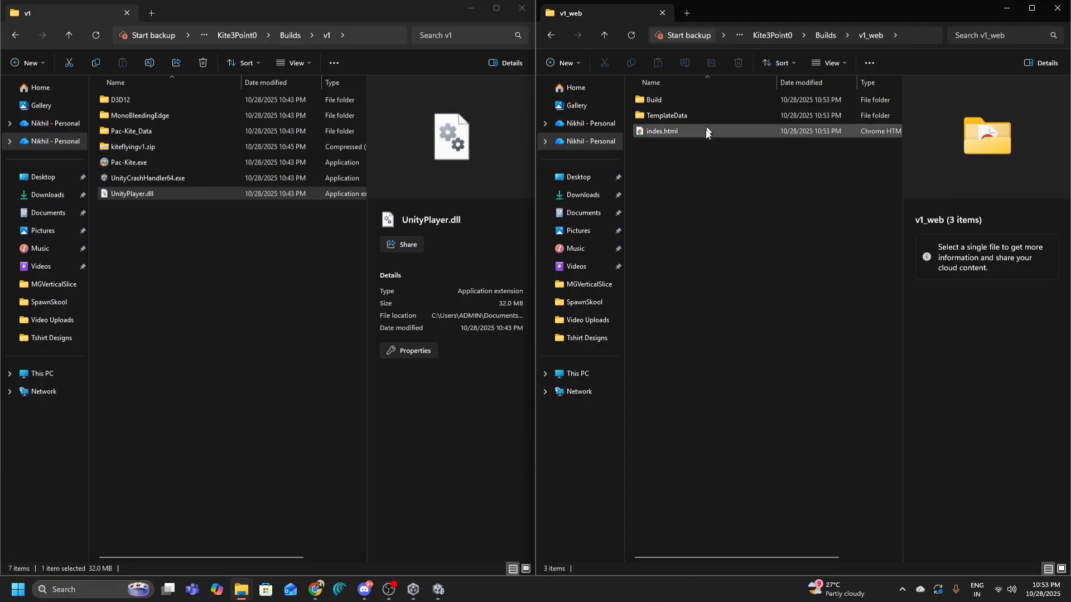
{"action": "left_click_drag", "start_coordinate": [698, 246], "coordinate": [677, 95]}
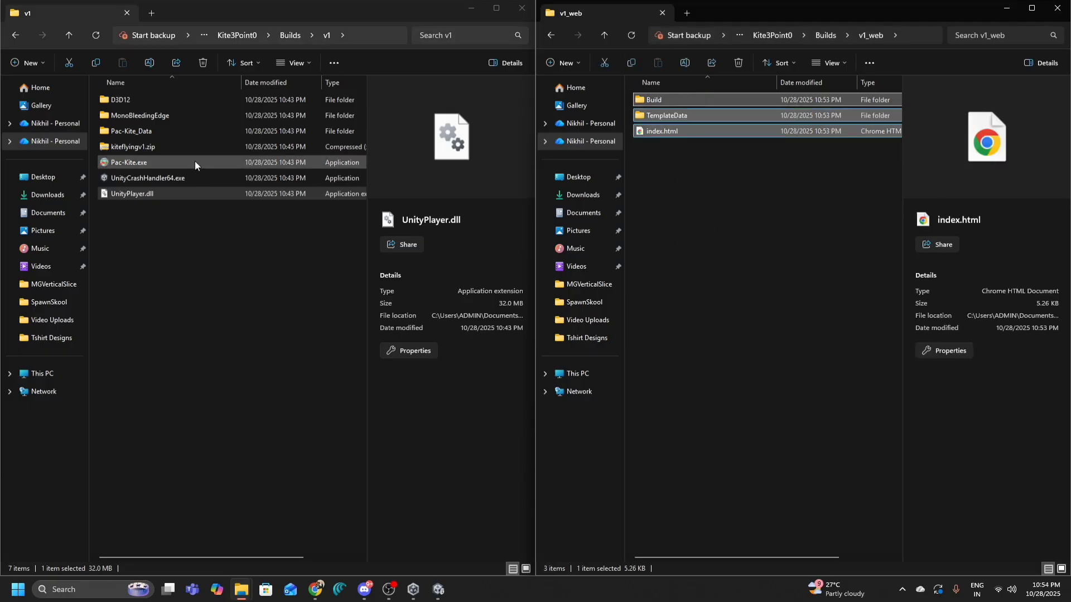
{"action": "left_click", "coordinate": [726, 352]}
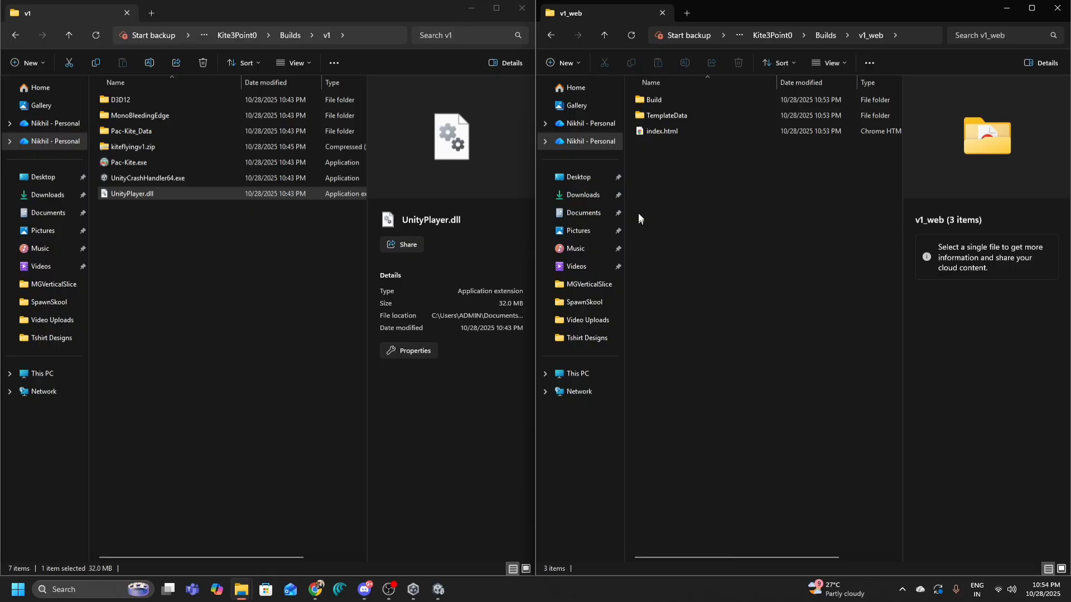
{"action": "double_click", "coordinate": [657, 131]}
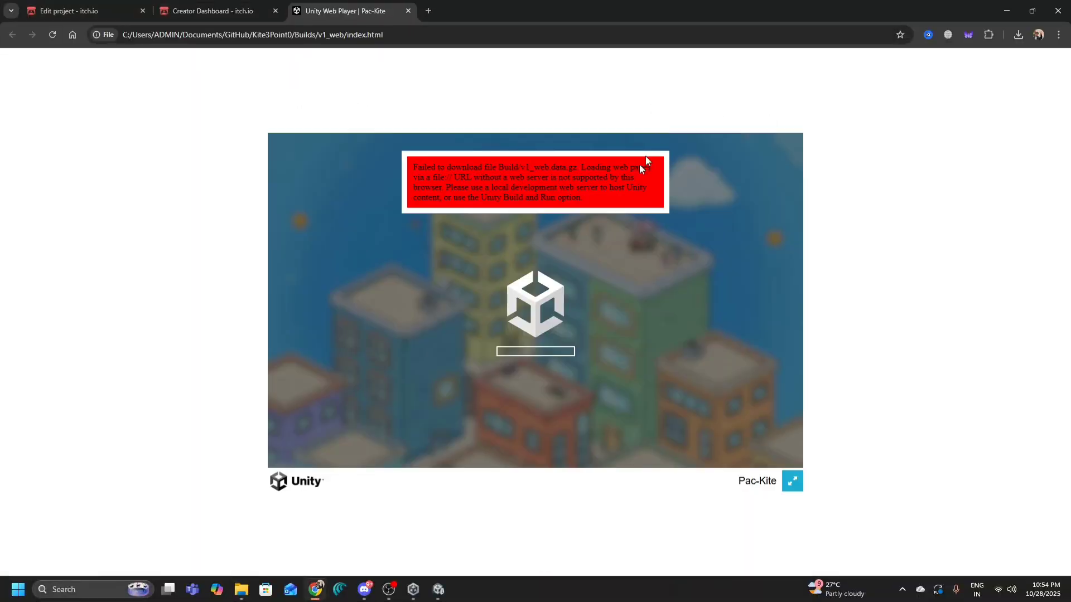
{"action": "left_click_drag", "start_coordinate": [414, 165], "coordinate": [556, 188]}
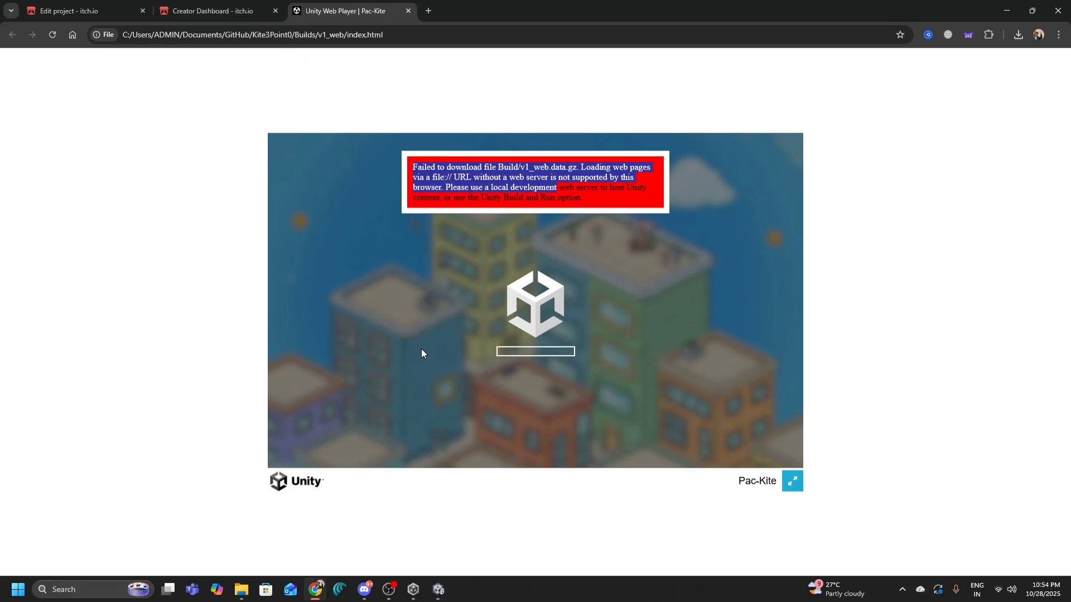
Go back to the v1_web folder to review its files, and bring up the PacKite v1 edit page in Chrome
{"action": "mouse_move", "coordinate": [241, 589]}
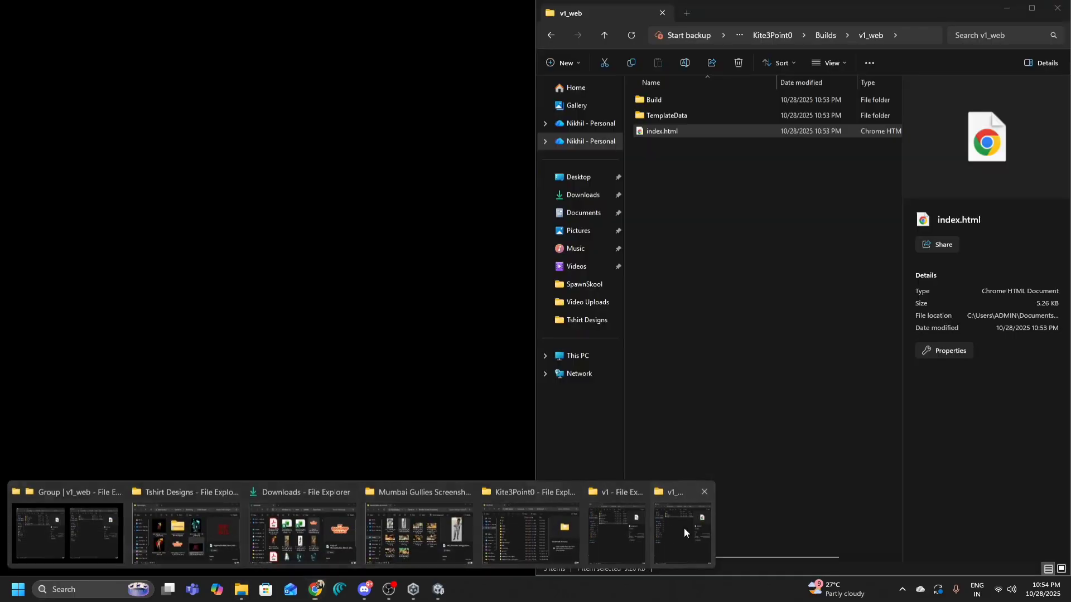
{"action": "left_click", "coordinate": [684, 527]}
{"action": "key", "text": "ctrl+a"}
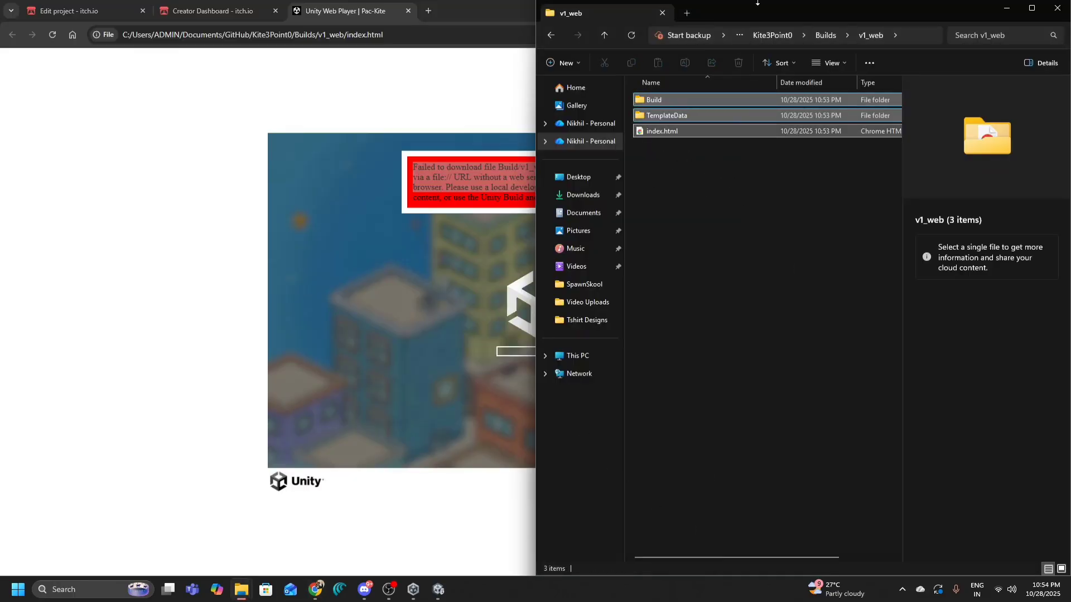
{"action": "left_click", "coordinate": [672, 146]}
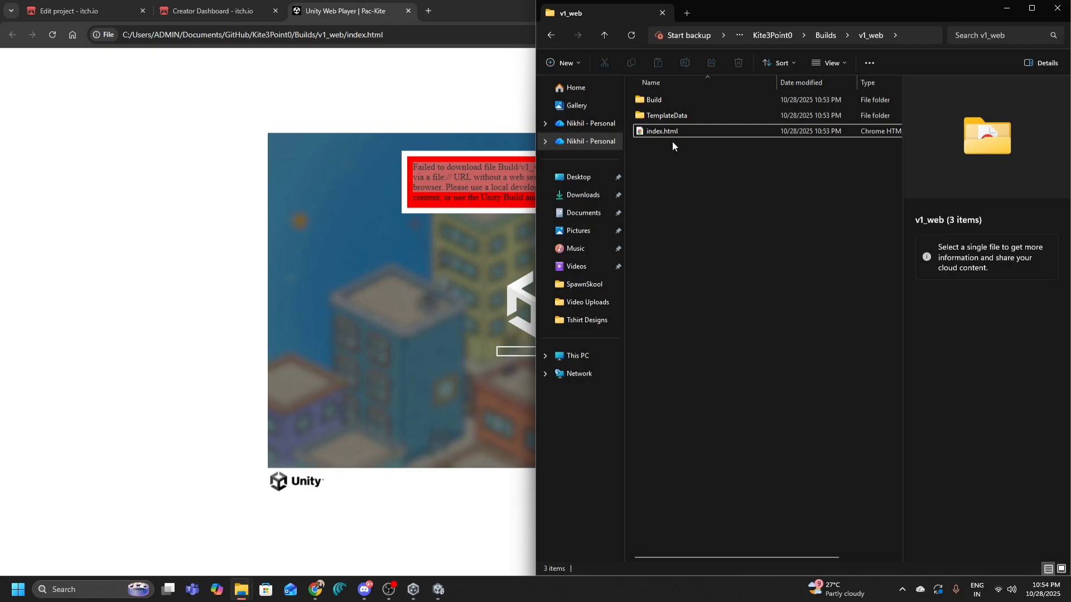
{"action": "left_click", "coordinate": [160, 112]}
{"action": "left_click", "coordinate": [100, 12]}
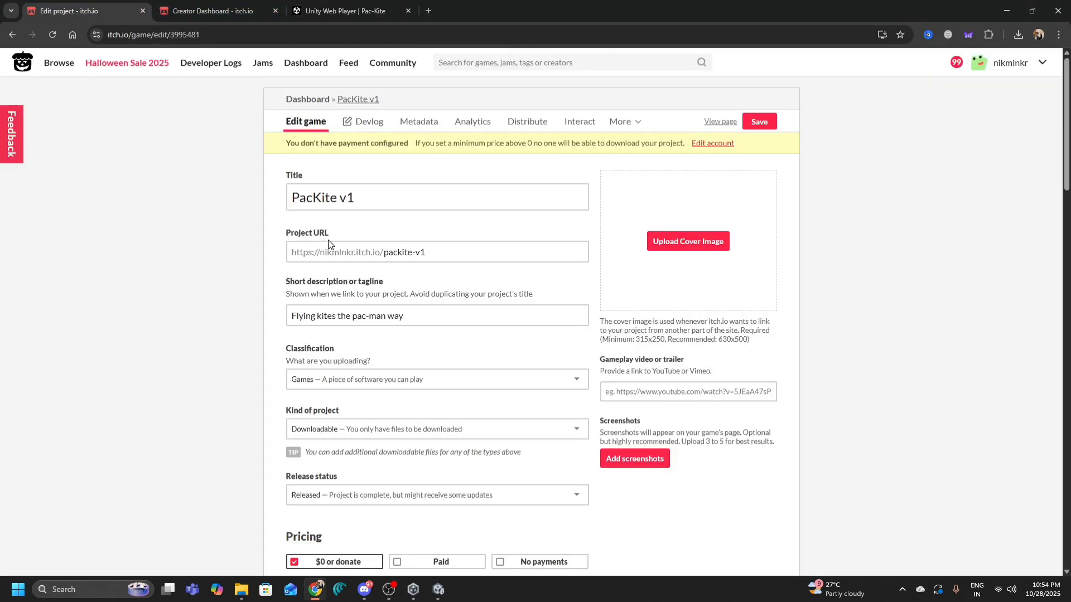
Switch to File Explorer and archive the Build folder, TemplateData folder and index.html in v1_web as a ZIP named kites_v1_web.zip
{"action": "key", "text": "alt+Tab"}
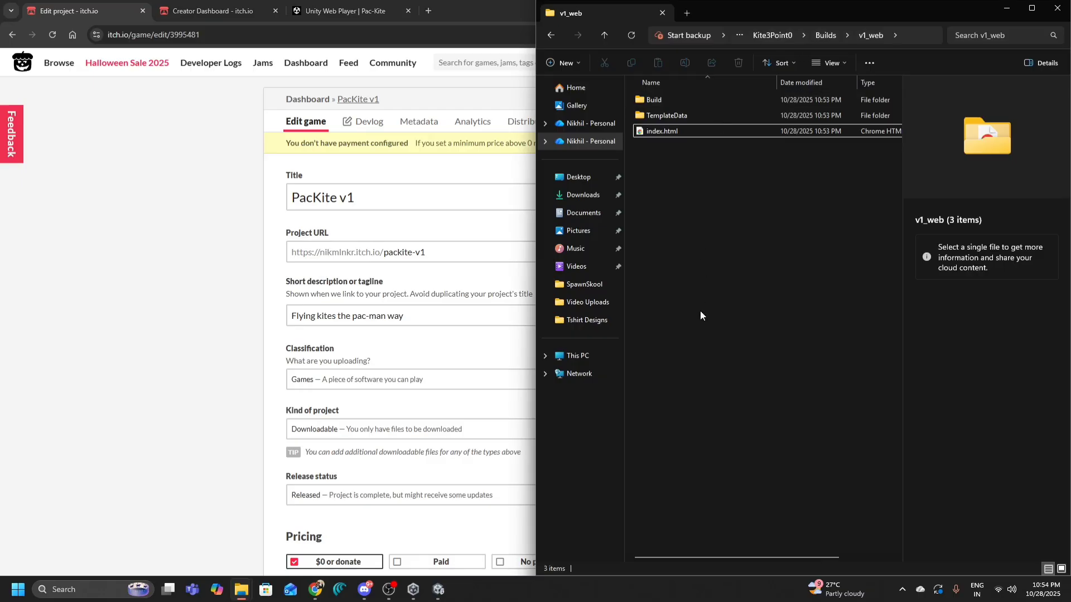
{"action": "left_click_drag", "start_coordinate": [700, 310], "coordinate": [657, 98]}
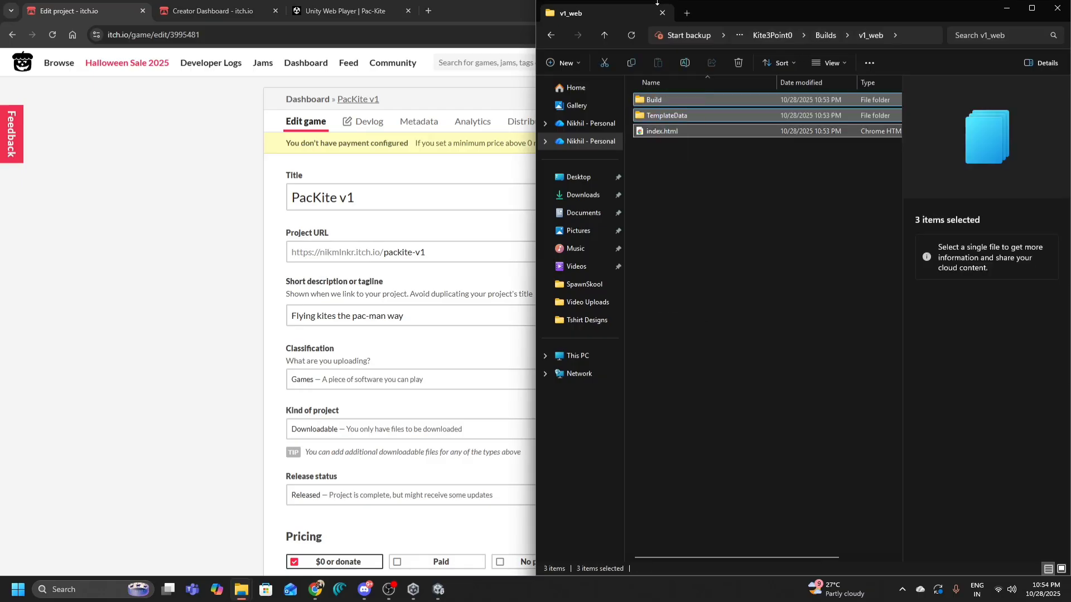
{"action": "right_click", "coordinate": [727, 114]}
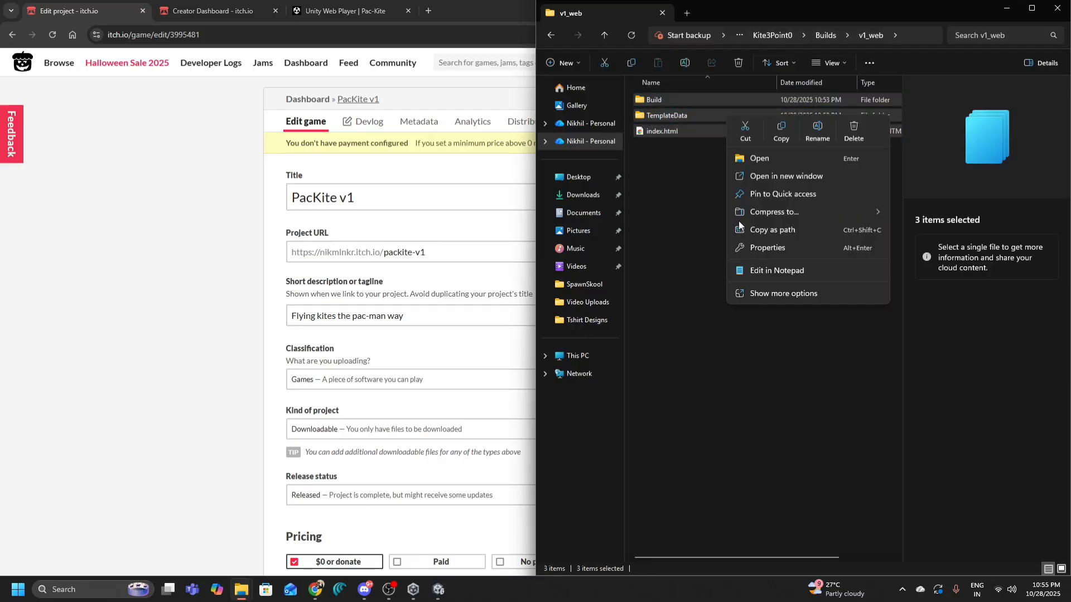
{"action": "left_click", "coordinate": [769, 290]}
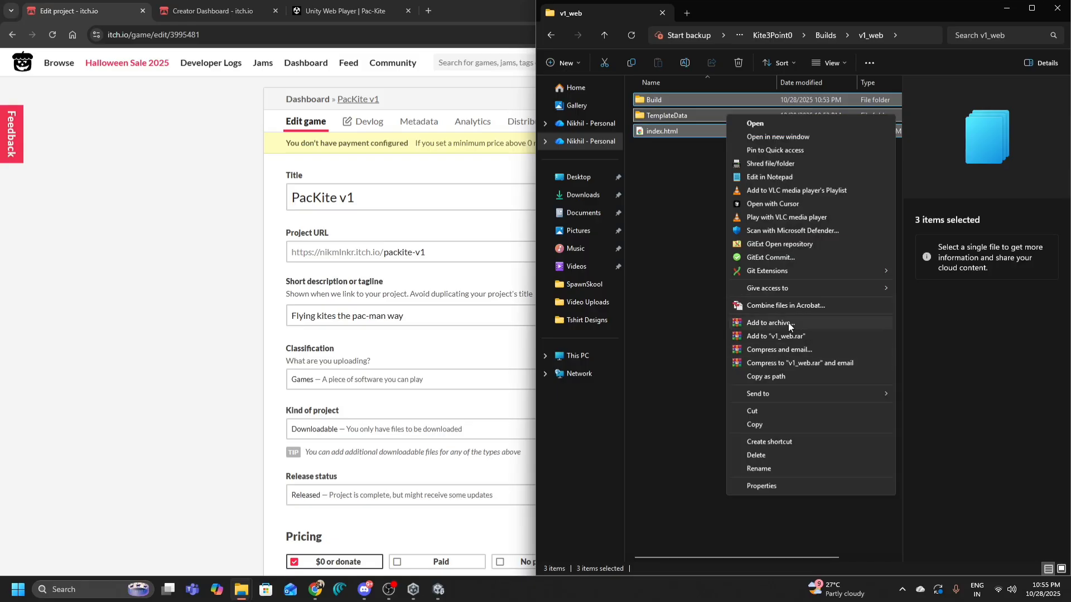
{"action": "left_click", "coordinate": [788, 322]}
{"action": "left_click", "coordinate": [492, 279]}
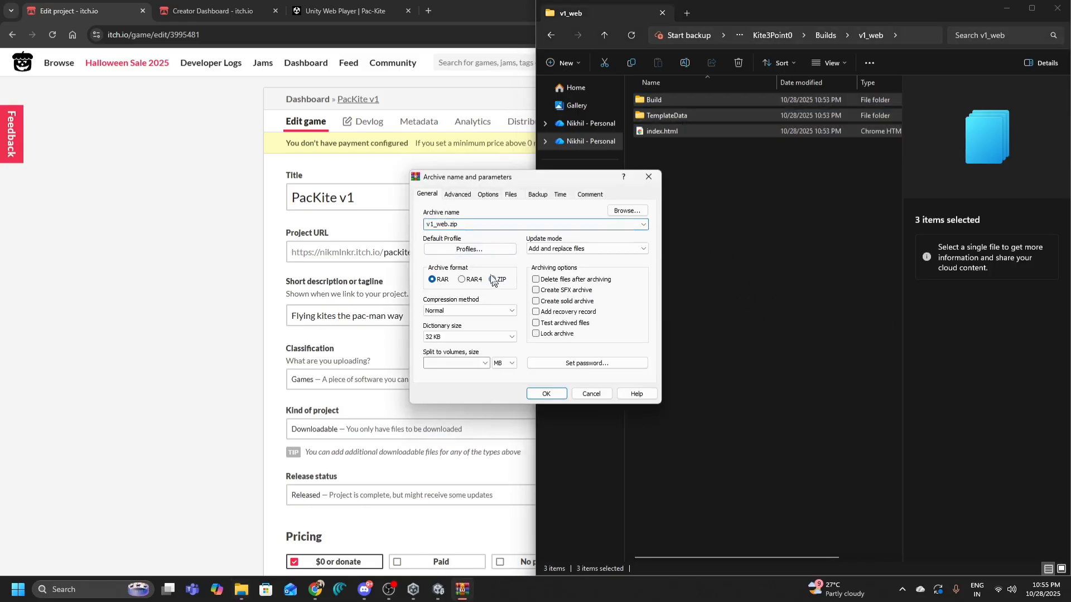
{"action": "left_click", "coordinate": [427, 224]}
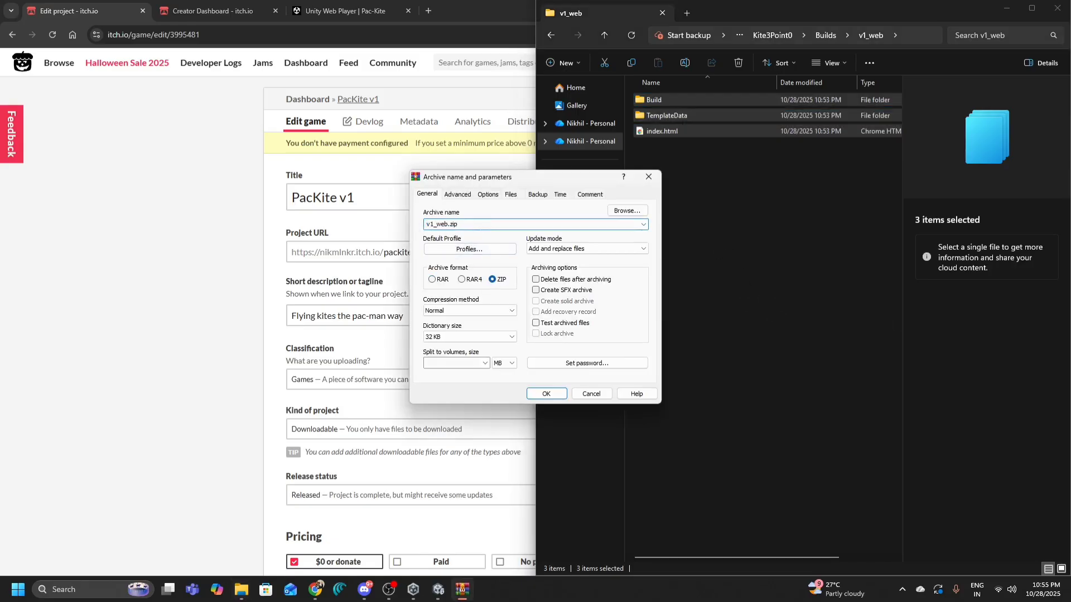
{"action": "type", "text": "kites_"}
{"action": "key", "text": "Return"}
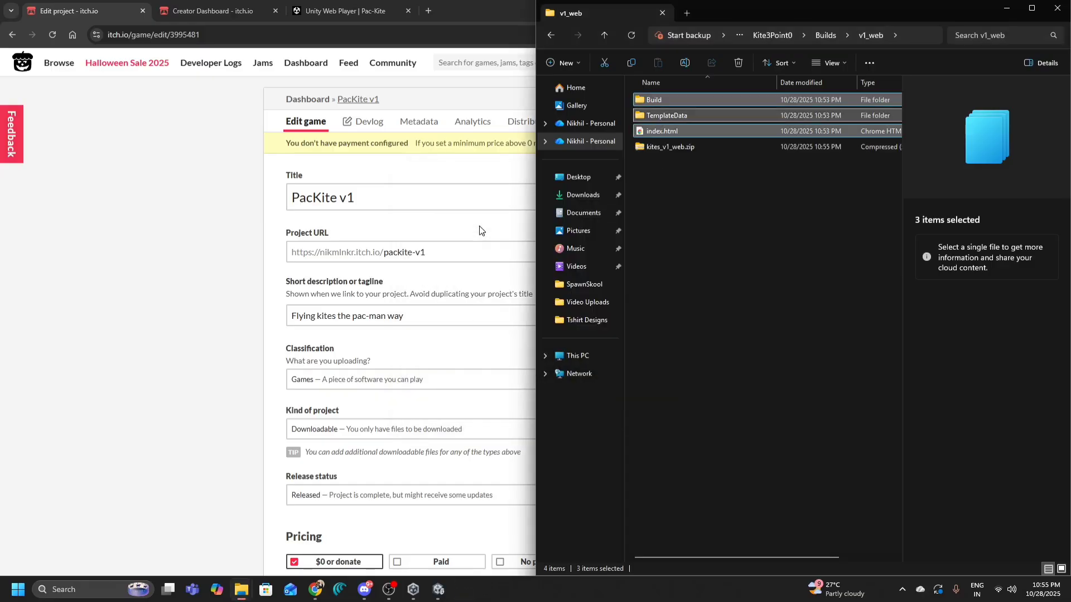
{"action": "left_click", "coordinate": [709, 239]}
{"action": "left_click", "coordinate": [655, 146]}
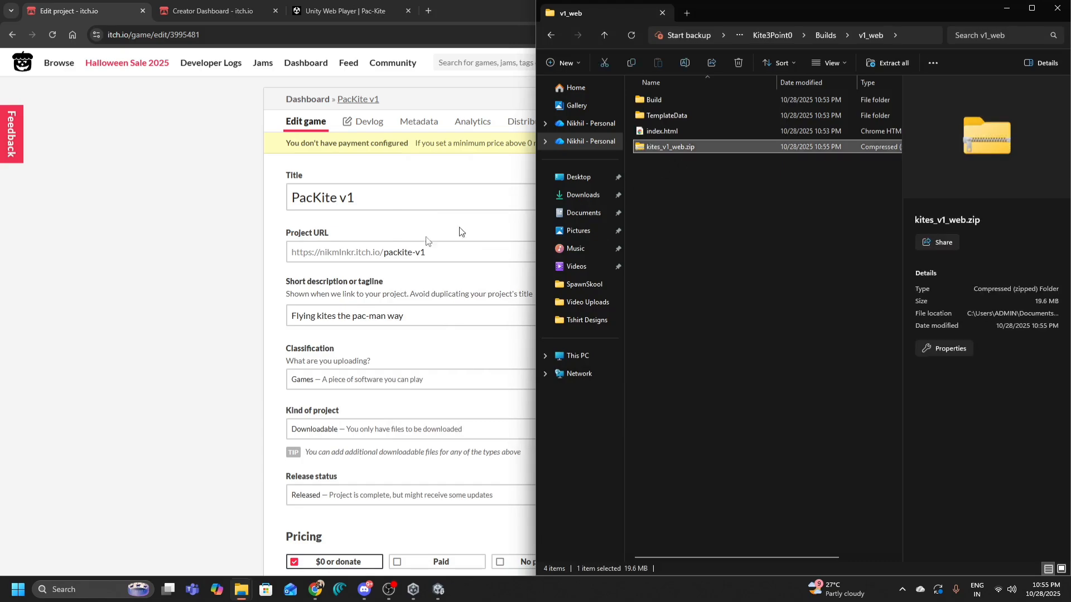
Return to the PacKite v1 edit page in Chrome and set the kind of project to HTML, played in the browser
{"action": "left_click", "coordinate": [145, 367]}
{"action": "scroll", "coordinate": [234, 323], "scroll_direction": "down", "scroll_amount": 2}
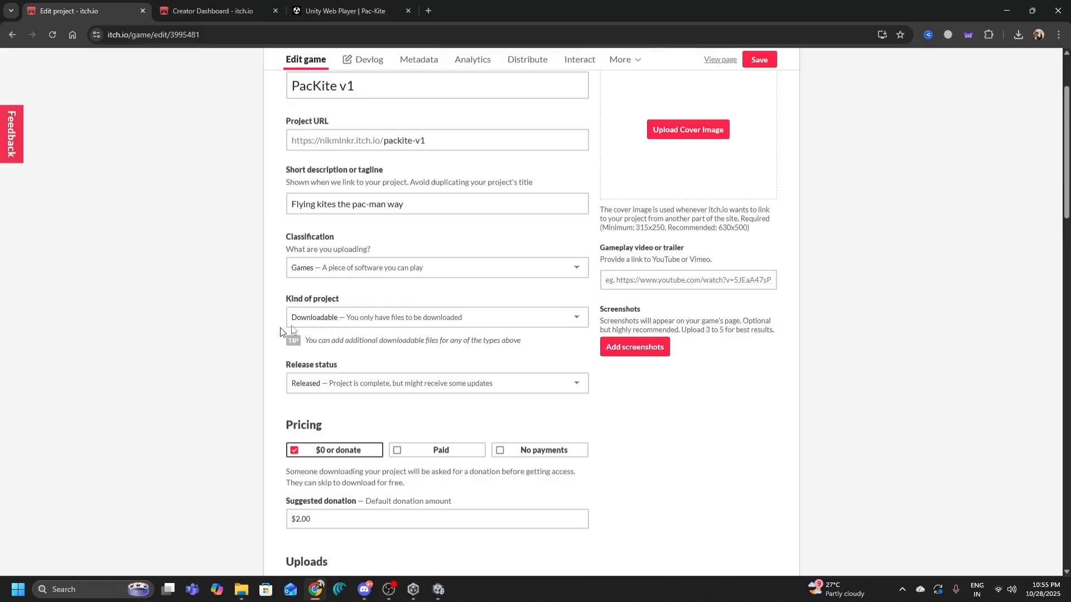
{"action": "left_click", "coordinate": [375, 322]}
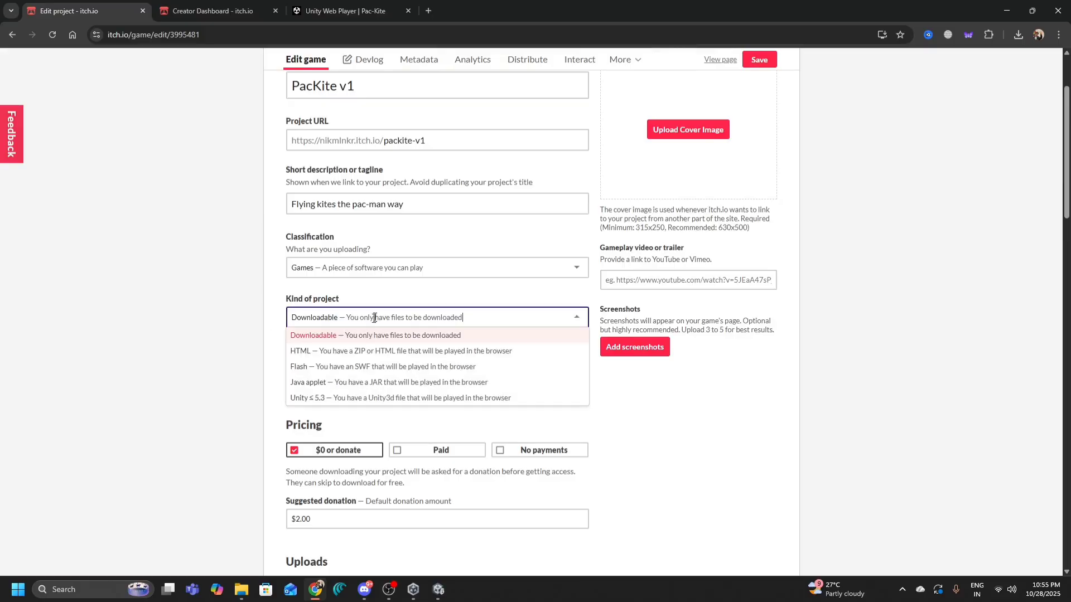
{"action": "left_click", "coordinate": [317, 357]}
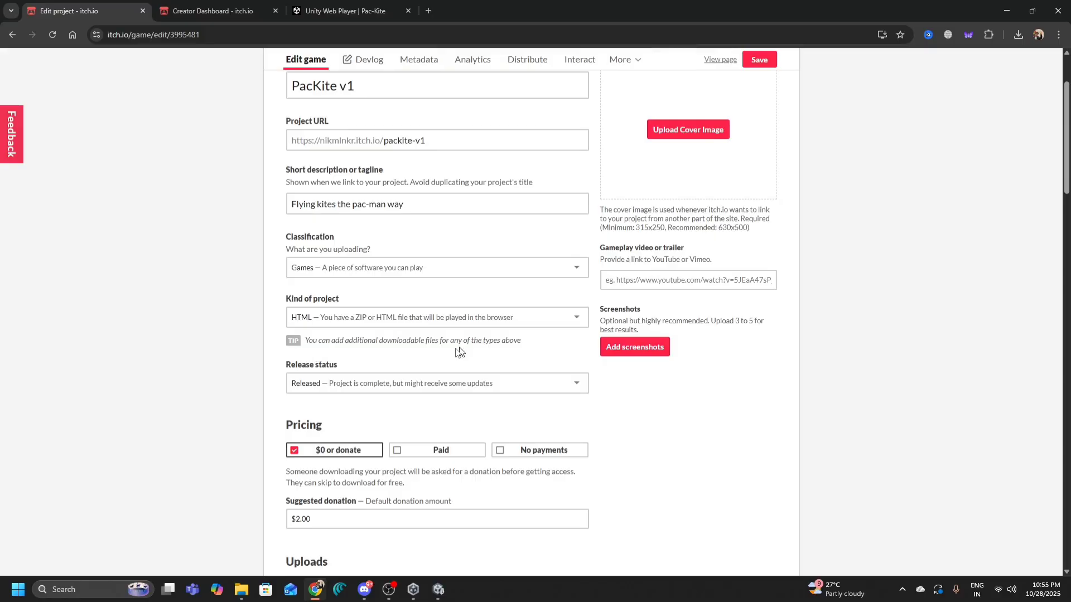
{"action": "scroll", "coordinate": [297, 343], "scroll_direction": "down", "scroll_amount": 2}
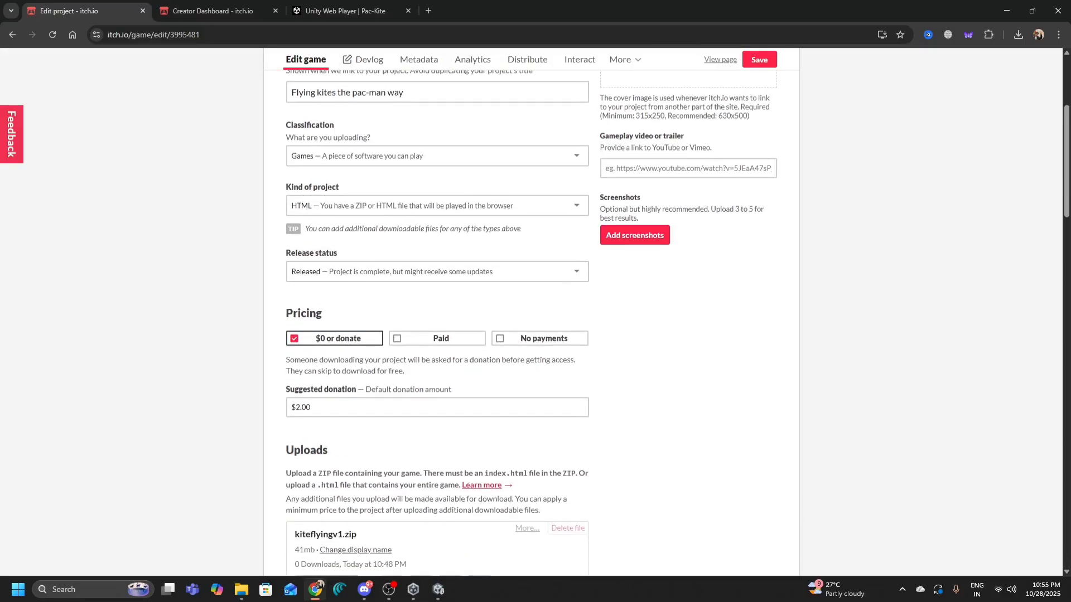